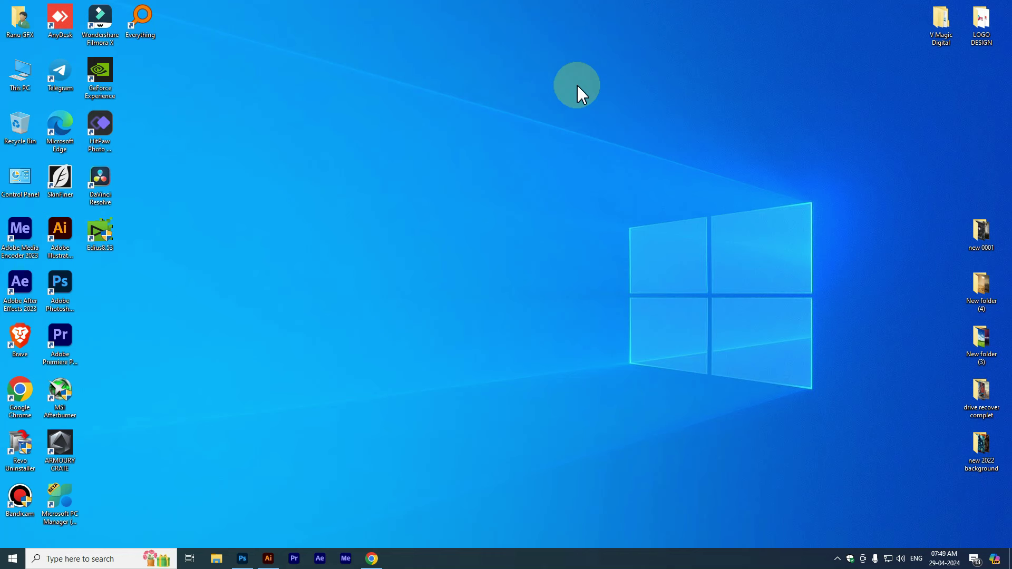
- Refresh the desktop several times from its right-click menu
{"action": "right_click", "coordinate": [351, 130]}
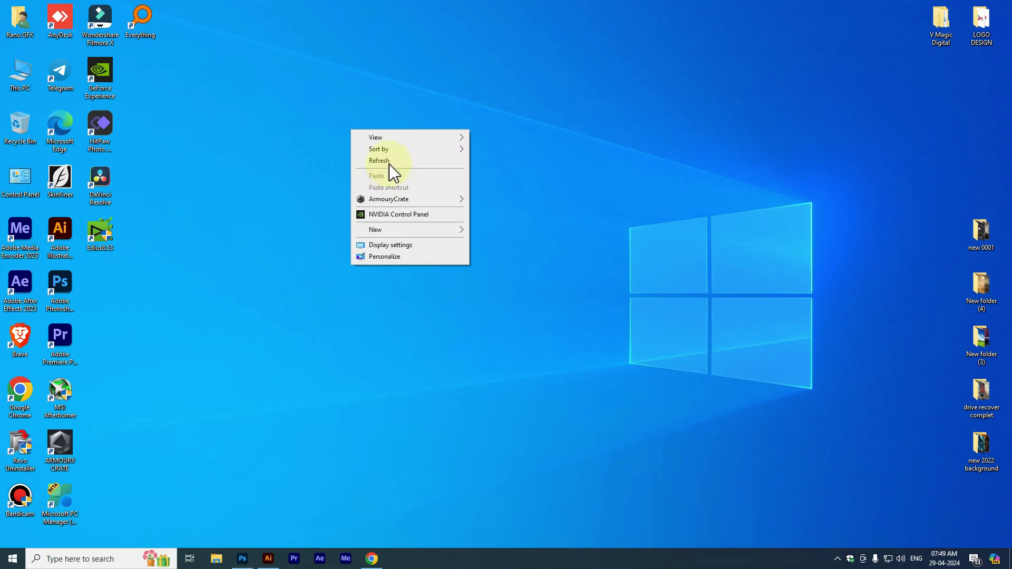
{"action": "left_click", "coordinate": [369, 160]}
{"action": "right_click", "coordinate": [327, 138]}
{"action": "left_click", "coordinate": [370, 167]}
{"action": "right_click", "coordinate": [319, 154]}
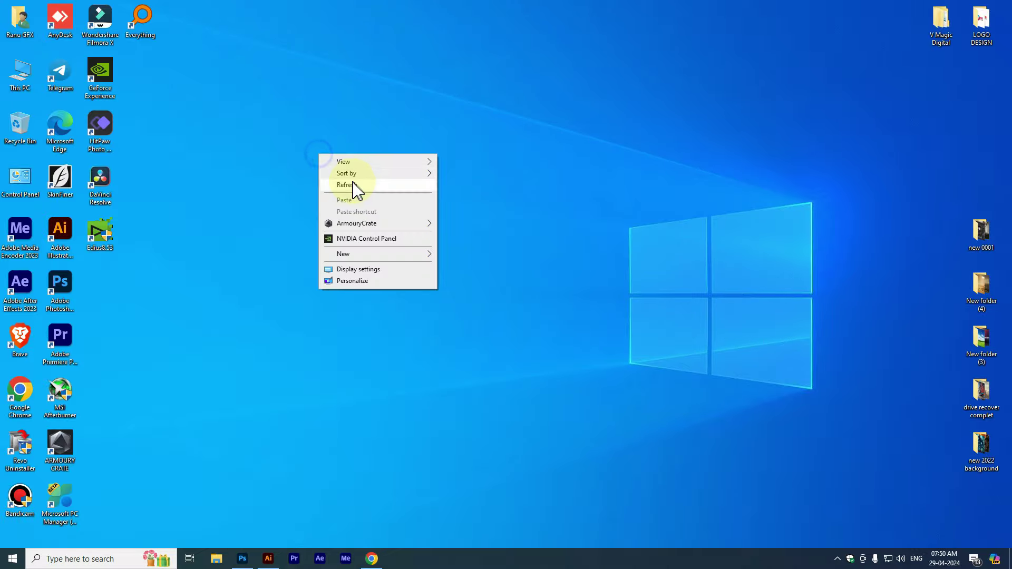
{"action": "left_click", "coordinate": [352, 180]}
{"action": "right_click", "coordinate": [329, 106]}
{"action": "left_click", "coordinate": [359, 138]}
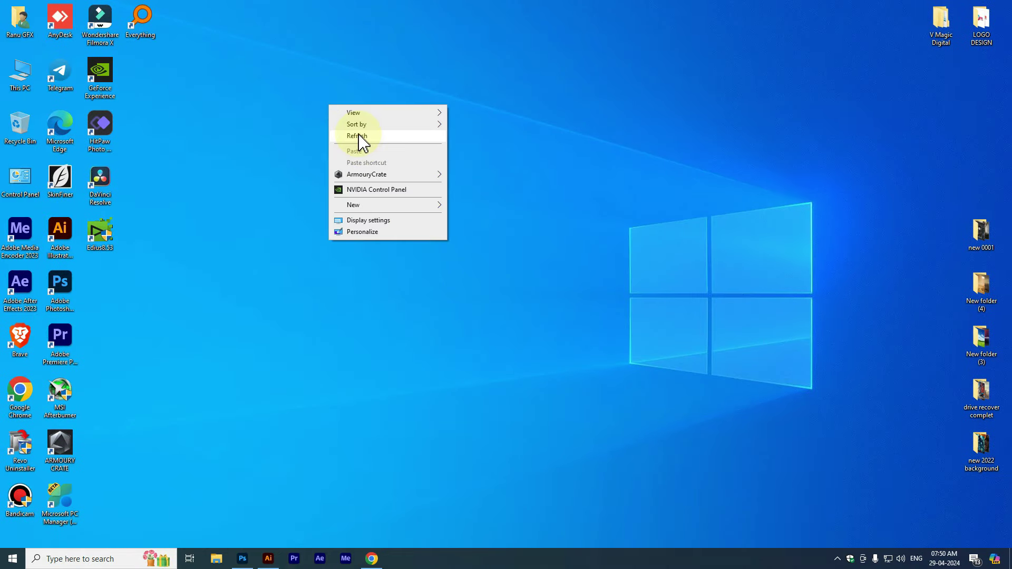
{"action": "right_click", "coordinate": [328, 135]}
{"action": "left_click", "coordinate": [358, 162]}
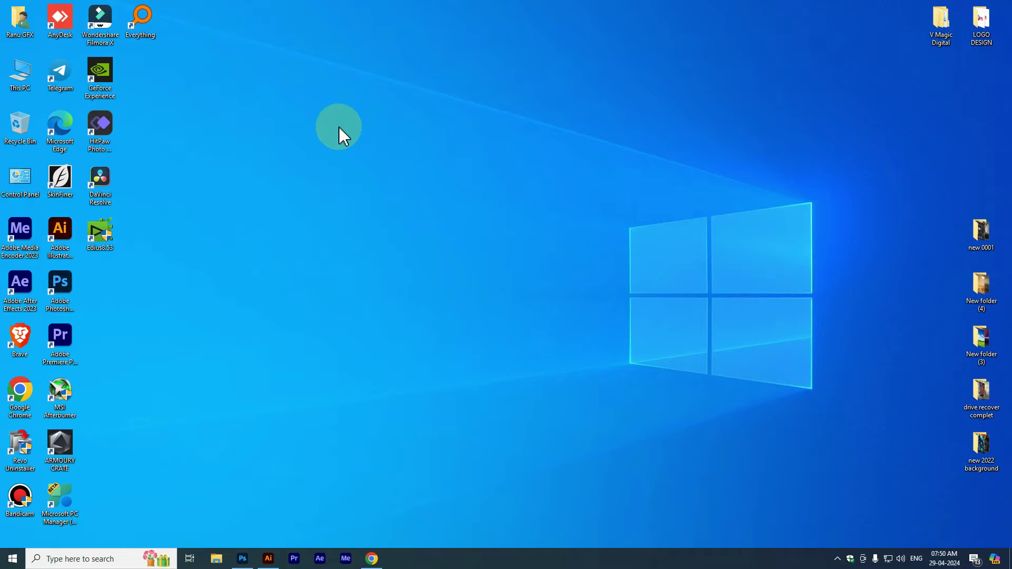
{"action": "right_click", "coordinate": [339, 129]}
{"action": "left_click", "coordinate": [365, 157]}
{"action": "right_click", "coordinate": [354, 144]}
{"action": "left_click", "coordinate": [382, 179]}
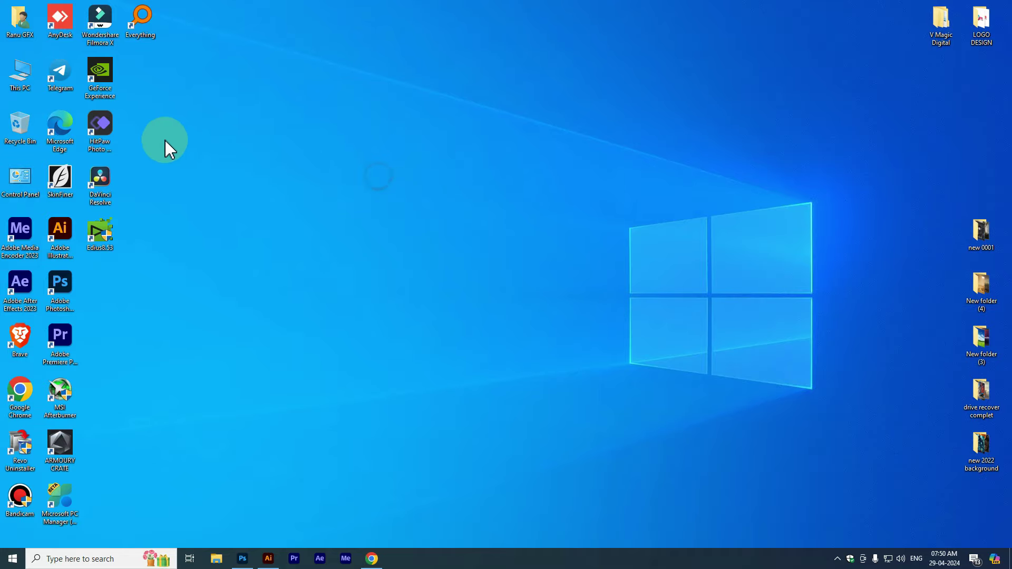
- Browse from This PC through New Volume (E:) and freepik all 2023-24 into 2024 march
{"action": "double_click", "coordinate": [23, 79]}
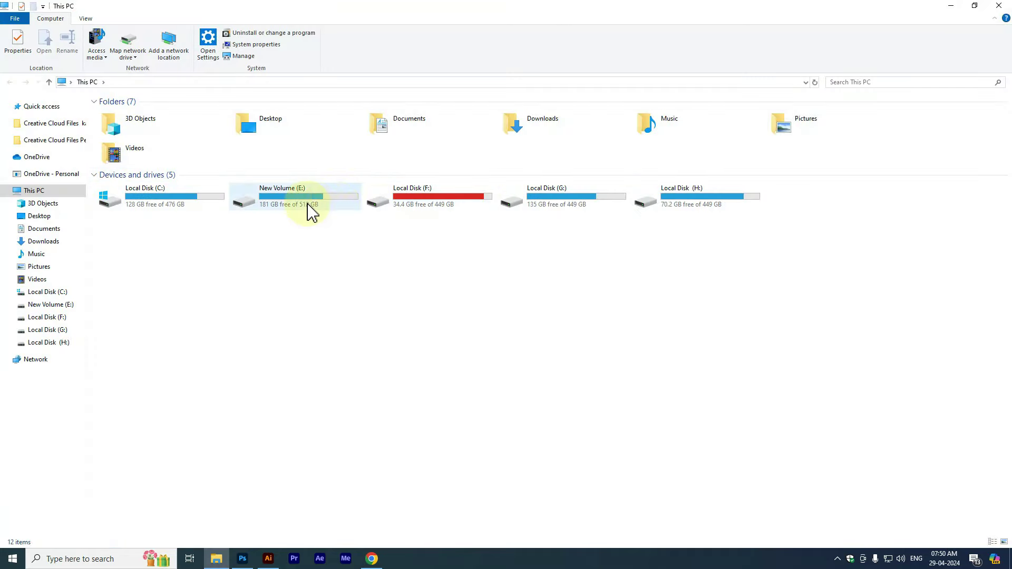
{"action": "double_click", "coordinate": [292, 203]}
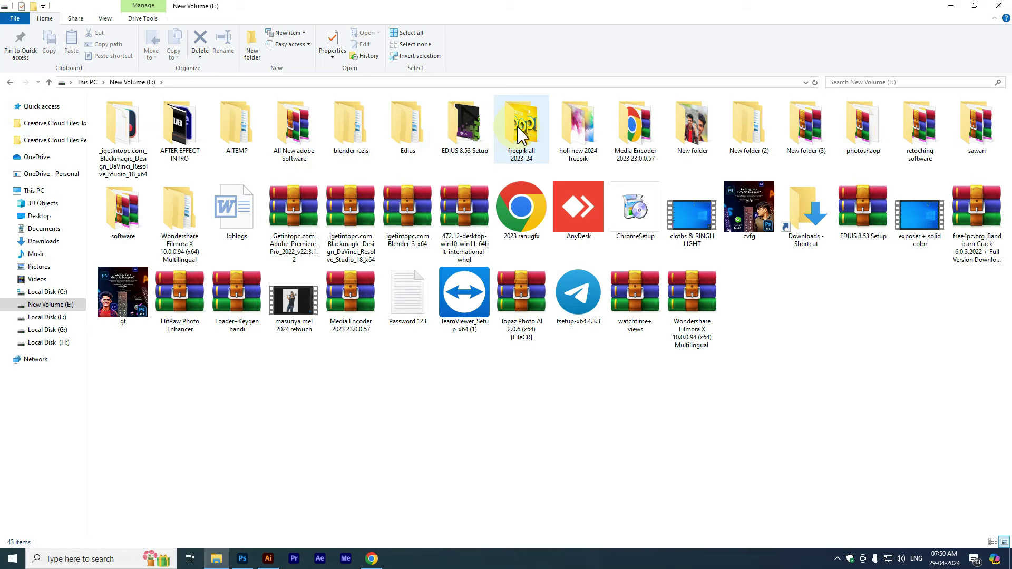
{"action": "double_click", "coordinate": [518, 135]}
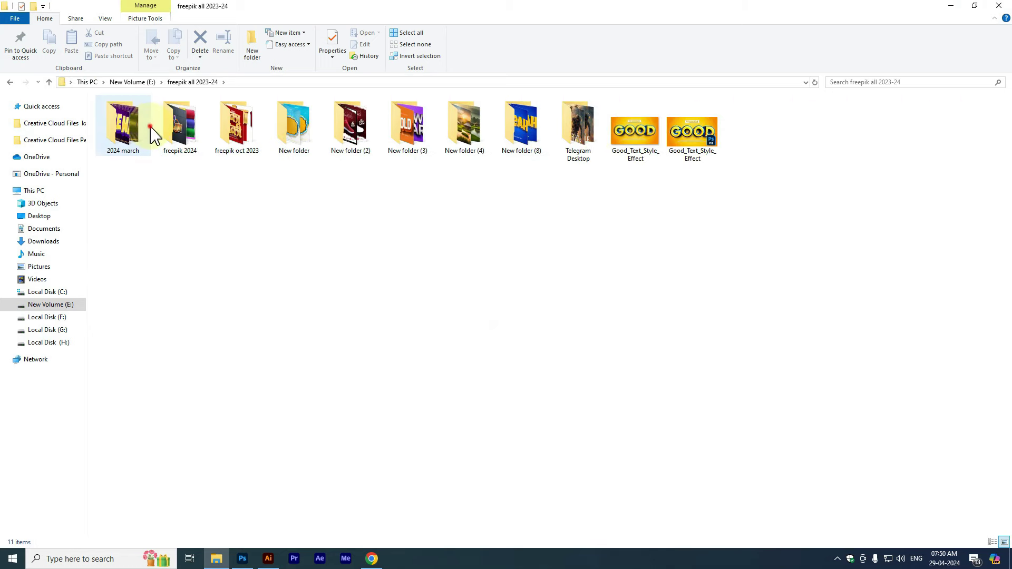
{"action": "double_click", "coordinate": [153, 136]}
{"action": "scroll", "coordinate": [199, 158], "scroll_direction": "down", "scroll_amount": 1}
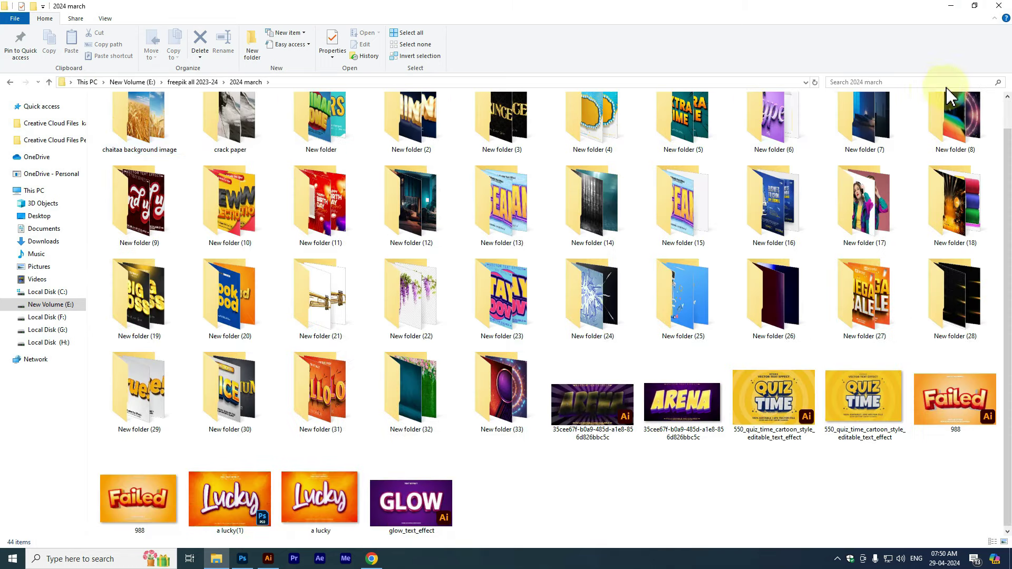
- Check the combined size of all 44 items (60.3 GB), then deselect them
{"action": "key", "text": "ctrl+a"}
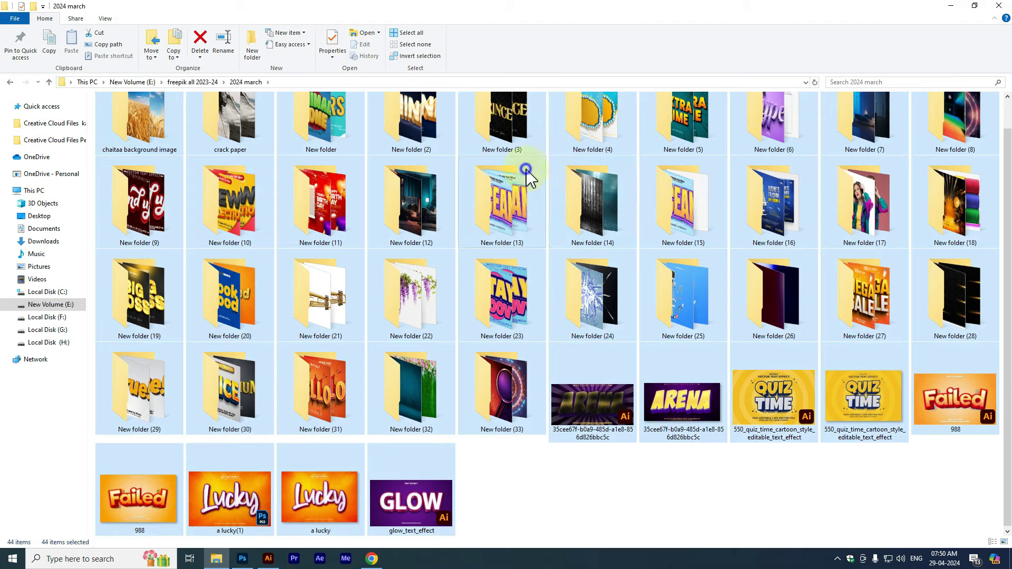
{"action": "right_click", "coordinate": [526, 170]}
{"action": "left_click", "coordinate": [564, 353]}
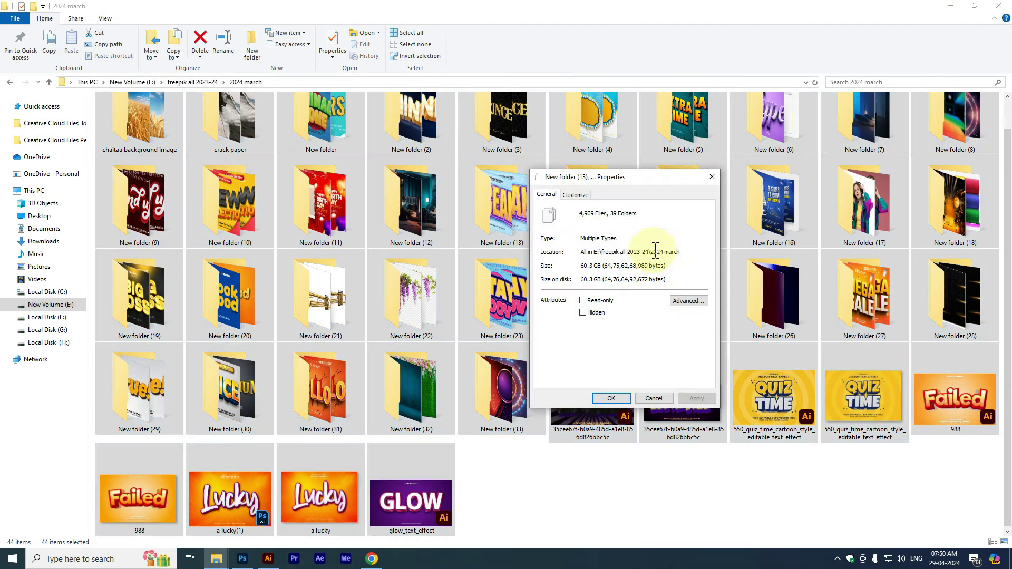
{"action": "left_click", "coordinate": [710, 178]}
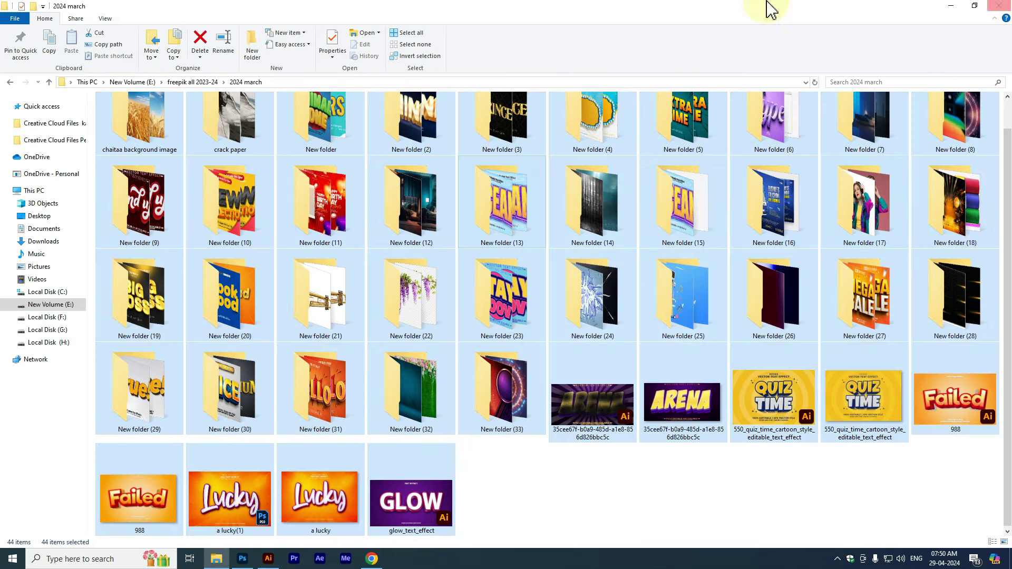
{"action": "left_click", "coordinate": [668, 471]}
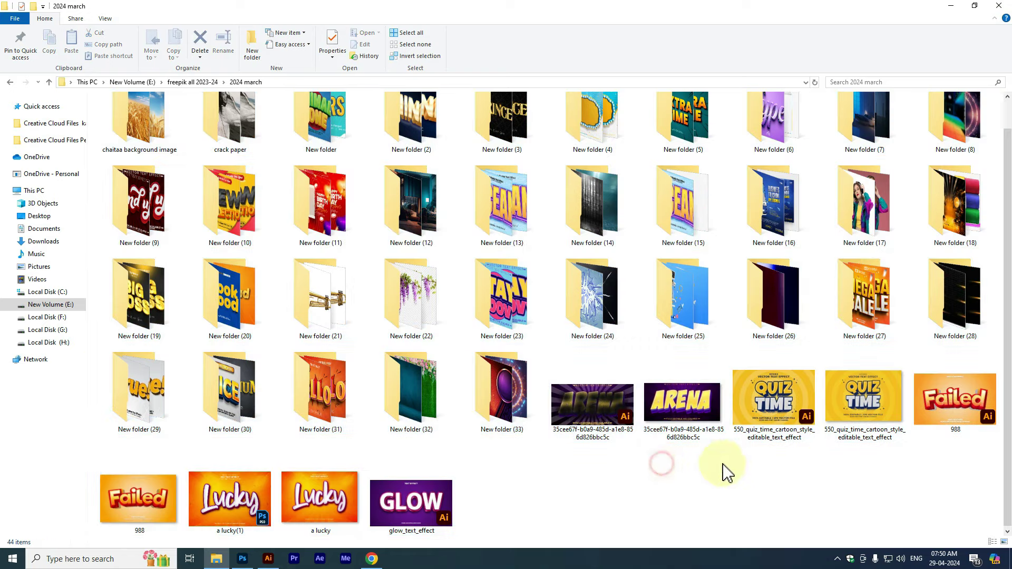
- Open the a lucky(1).psd REPLACE YOUR TEXT HERE smart object, dismissing the missing-font warning
{"action": "left_click", "coordinate": [256, 507]}
{"action": "left_click", "coordinate": [242, 559]}
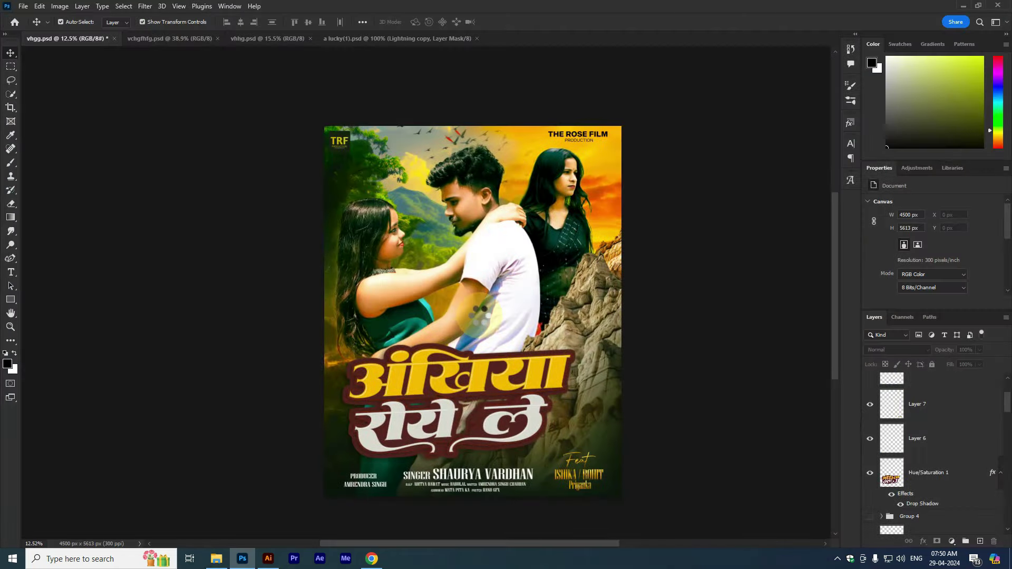
{"action": "scroll", "coordinate": [475, 305], "scroll_direction": "up", "scroll_amount": 3}
{"action": "scroll", "coordinate": [469, 297], "scroll_direction": "down", "scroll_amount": 3}
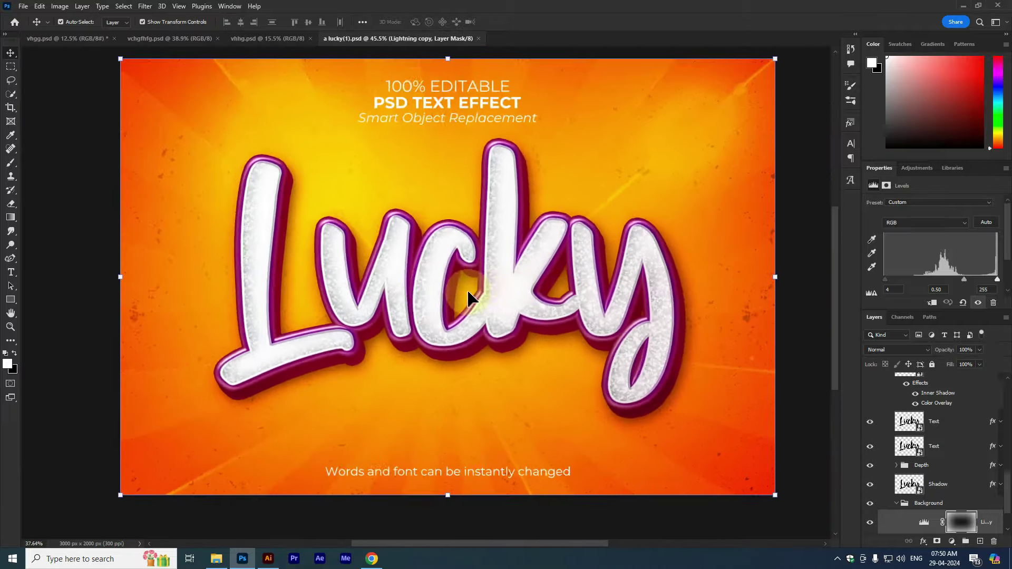
{"action": "scroll", "coordinate": [508, 262], "scroll_direction": "up", "scroll_amount": 1}
{"action": "scroll", "coordinate": [696, 206], "scroll_direction": "down", "scroll_amount": 2}
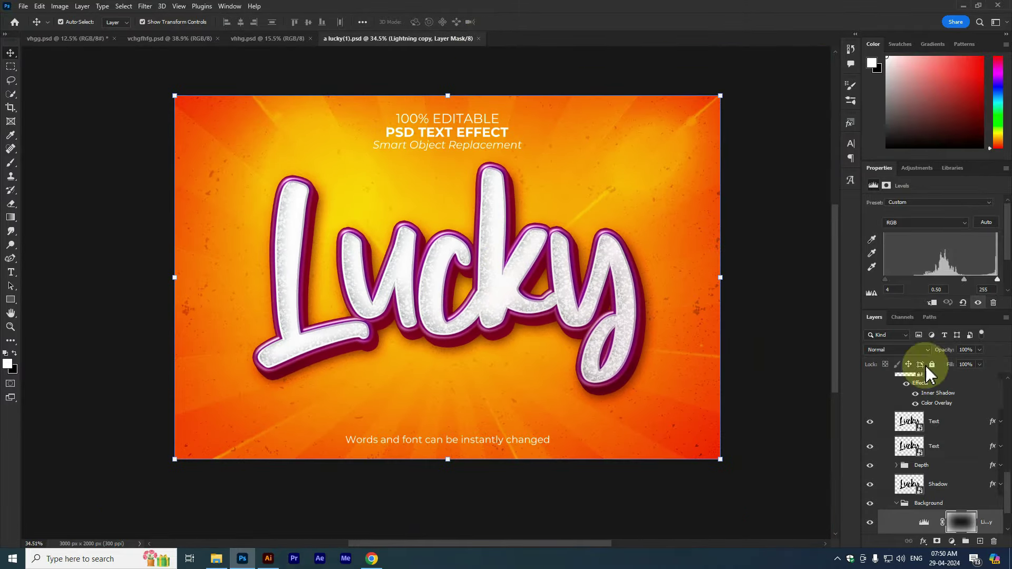
{"action": "scroll", "coordinate": [928, 463], "scroll_direction": "up", "scroll_amount": 5}
{"action": "double_click", "coordinate": [906, 409]}
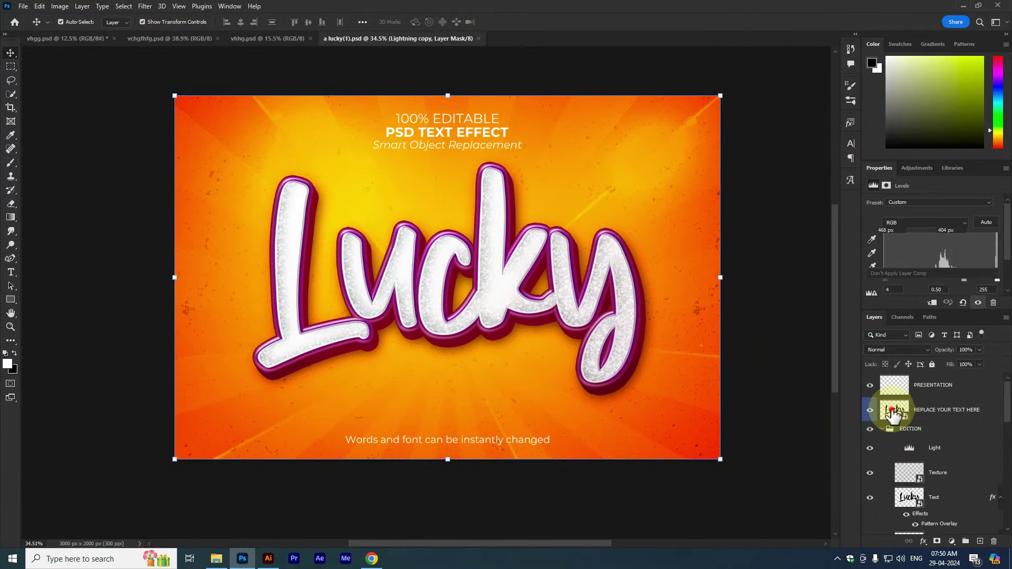
{"action": "double_click", "coordinate": [543, 276]}
{"action": "left_click", "coordinate": [598, 253]}
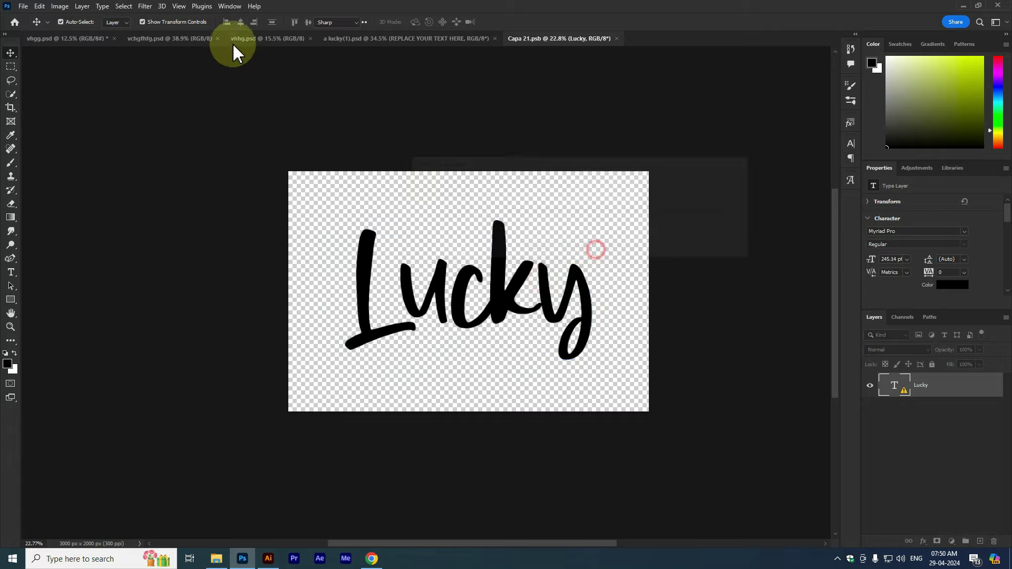
- Apply the AkrutiDevMitra font to the Lucky text
{"action": "left_click", "coordinate": [152, 22]}
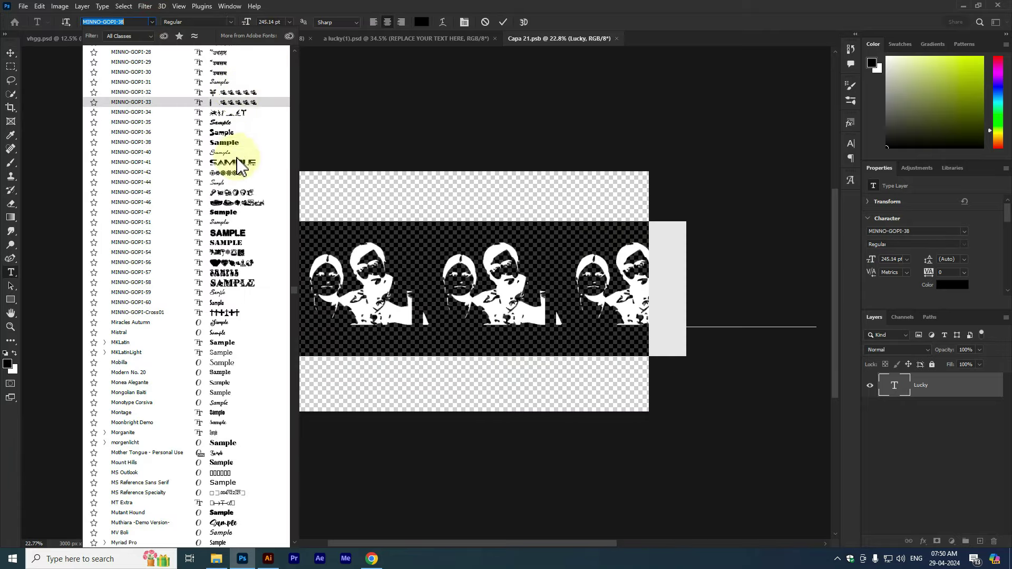
{"action": "left_click_drag", "start_coordinate": [295, 300], "coordinate": [294, 61]}
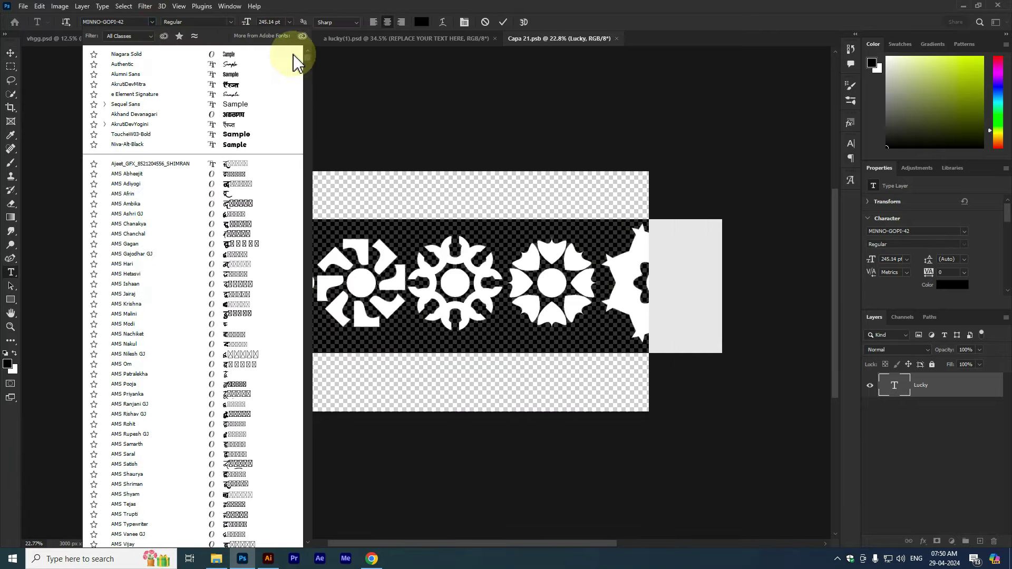
{"action": "left_click", "coordinate": [233, 85]}
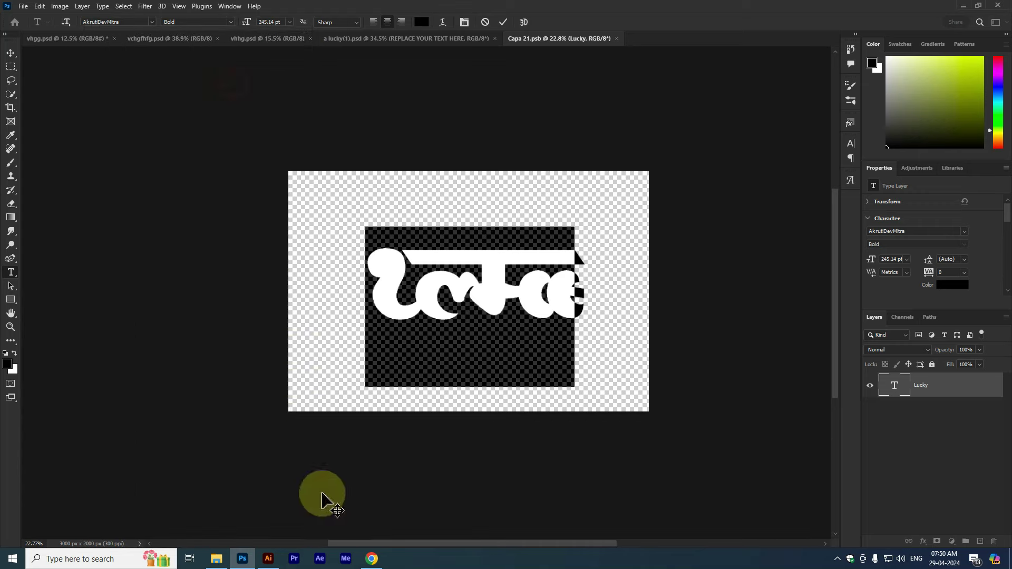
{"action": "left_click", "coordinate": [371, 559]}
{"action": "left_click", "coordinate": [195, 12]}
- Open the client's chat in WhatsApp Web
{"action": "left_click", "coordinate": [113, 9]}
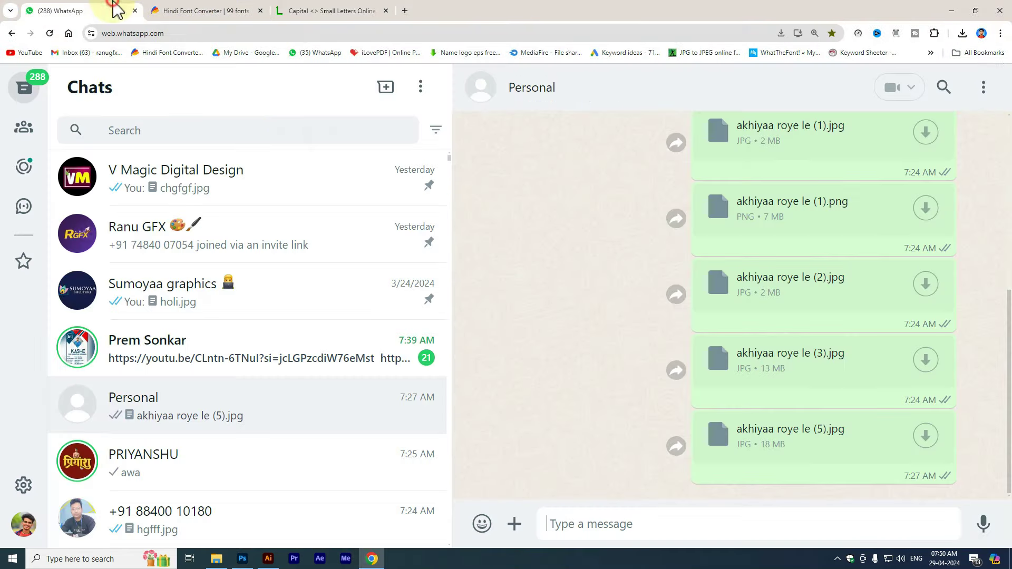
{"action": "scroll", "coordinate": [253, 295], "scroll_direction": "down", "scroll_amount": 3}
{"action": "left_click", "coordinate": [235, 296]}
{"action": "left_click", "coordinate": [216, 364]}
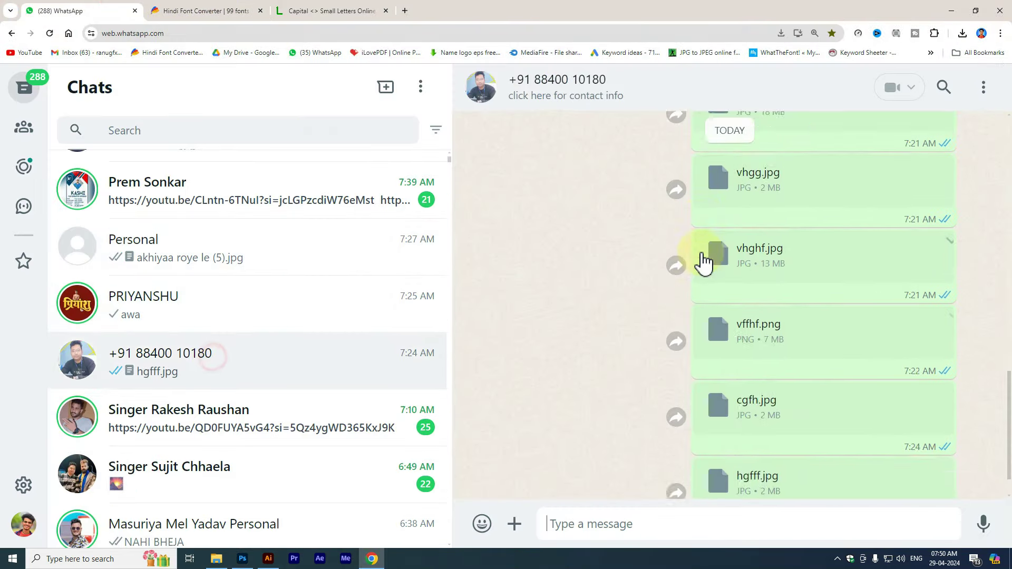
- Scroll back through the chat to the forwarded song title and credits
{"action": "scroll", "coordinate": [685, 259], "scroll_direction": "up", "scroll_amount": 5}
{"action": "scroll", "coordinate": [622, 267], "scroll_direction": "up", "scroll_amount": 5}
{"action": "scroll", "coordinate": [611, 263], "scroll_direction": "up", "scroll_amount": 5}
{"action": "scroll", "coordinate": [601, 261], "scroll_direction": "up", "scroll_amount": 5}
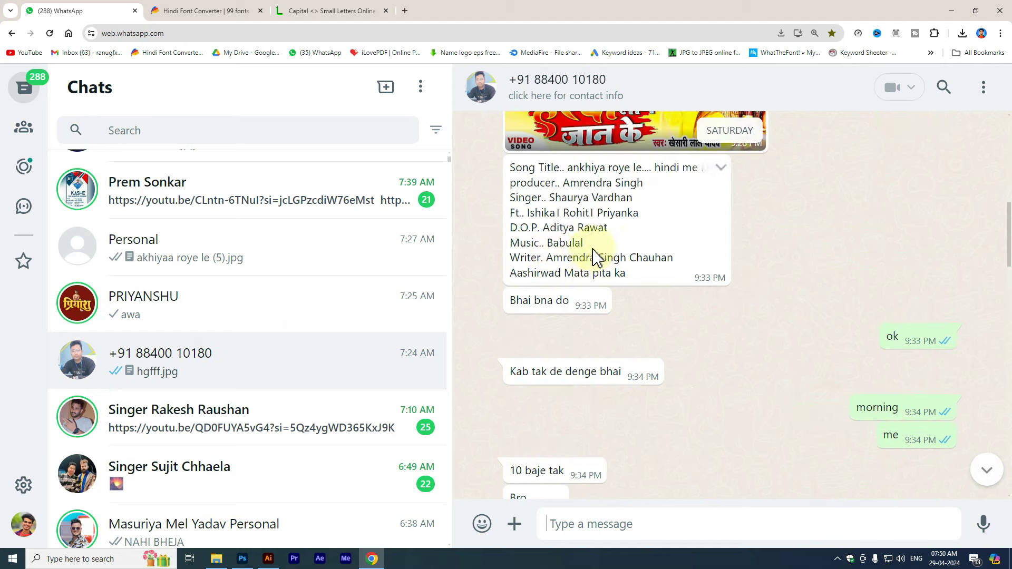
{"action": "scroll", "coordinate": [580, 190], "scroll_direction": "up", "scroll_amount": 5}
{"action": "scroll", "coordinate": [596, 206], "scroll_direction": "up", "scroll_amount": 2}
{"action": "scroll", "coordinate": [611, 222], "scroll_direction": "up", "scroll_amount": 5}
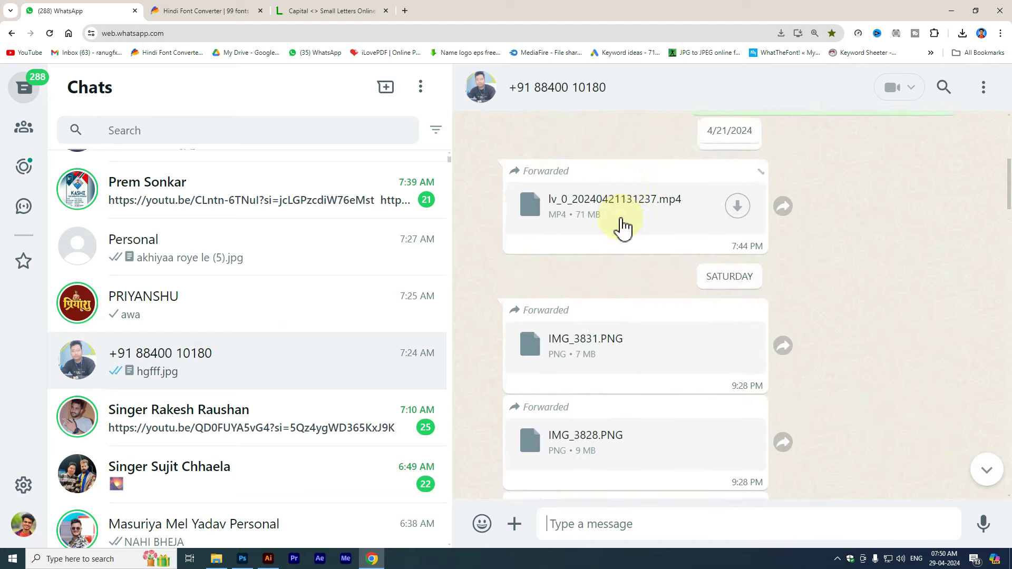
{"action": "scroll", "coordinate": [633, 228], "scroll_direction": "up", "scroll_amount": 5}
{"action": "scroll", "coordinate": [646, 228], "scroll_direction": "up", "scroll_amount": 5}
{"action": "scroll", "coordinate": [643, 227], "scroll_direction": "up", "scroll_amount": 5}
{"action": "scroll", "coordinate": [648, 229], "scroll_direction": "up", "scroll_amount": 5}
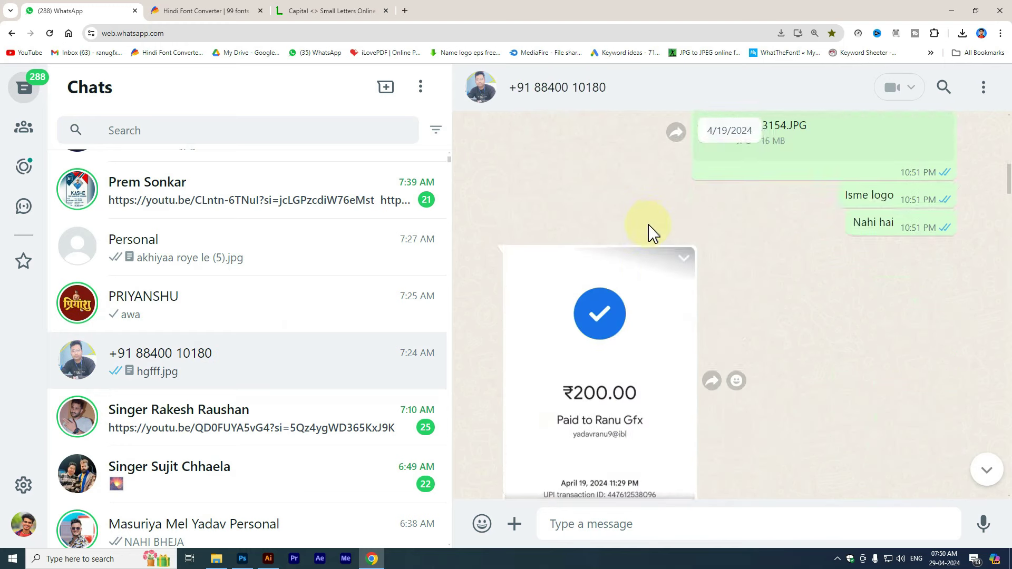
{"action": "scroll", "coordinate": [652, 229], "scroll_direction": "up", "scroll_amount": 5}
{"action": "scroll", "coordinate": [654, 227], "scroll_direction": "up", "scroll_amount": 5}
{"action": "scroll", "coordinate": [685, 221], "scroll_direction": "up", "scroll_amount": 5}
{"action": "scroll", "coordinate": [707, 222], "scroll_direction": "up", "scroll_amount": 5}
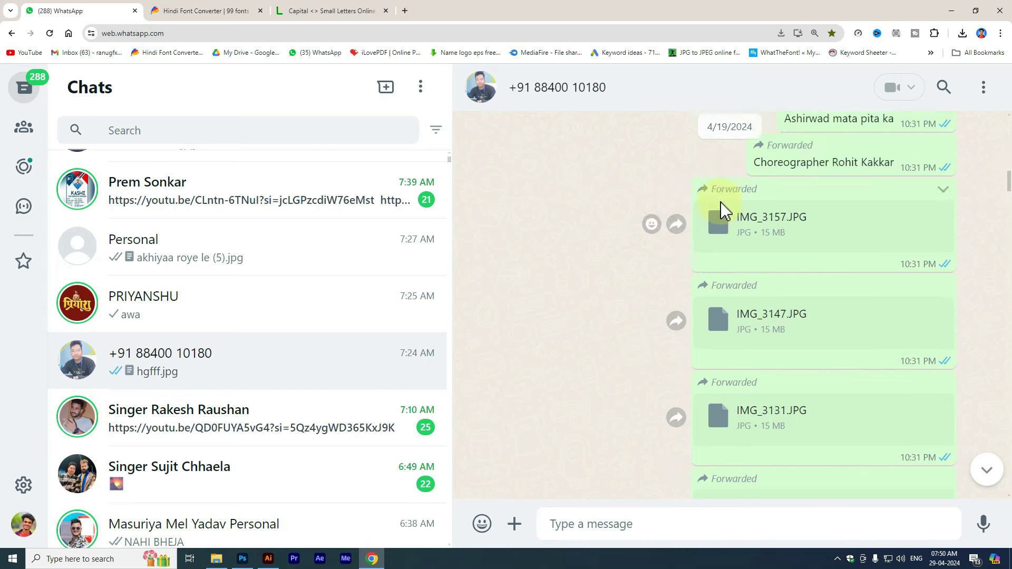
{"action": "scroll", "coordinate": [724, 214], "scroll_direction": "up", "scroll_amount": 5}
{"action": "scroll", "coordinate": [728, 208], "scroll_direction": "down", "scroll_amount": 4}
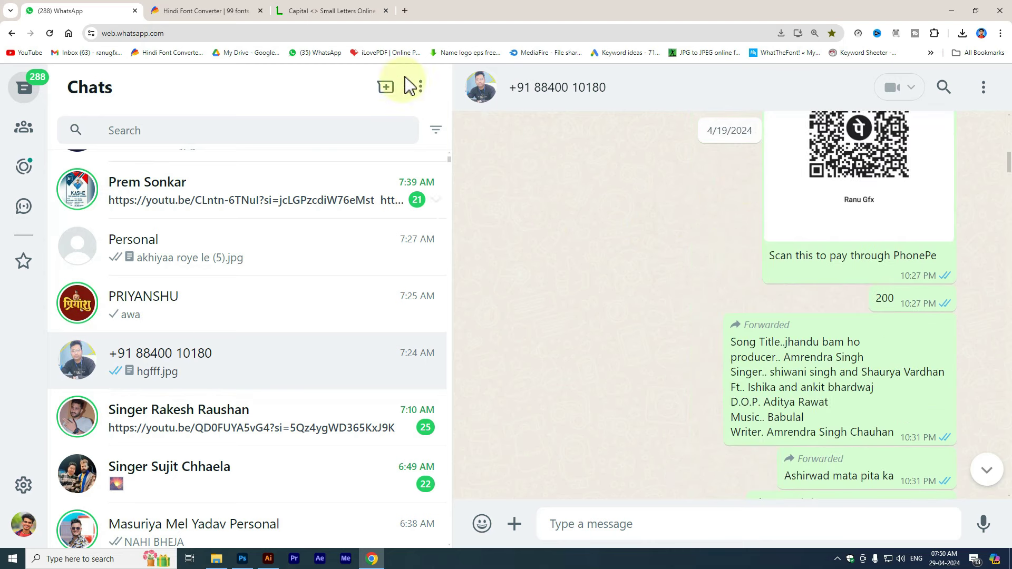
{"action": "left_click", "coordinate": [316, 10]}
- Copy the converted Hindi text अखिय from the font converter and return to Photoshop
{"action": "left_click", "coordinate": [221, 9]}
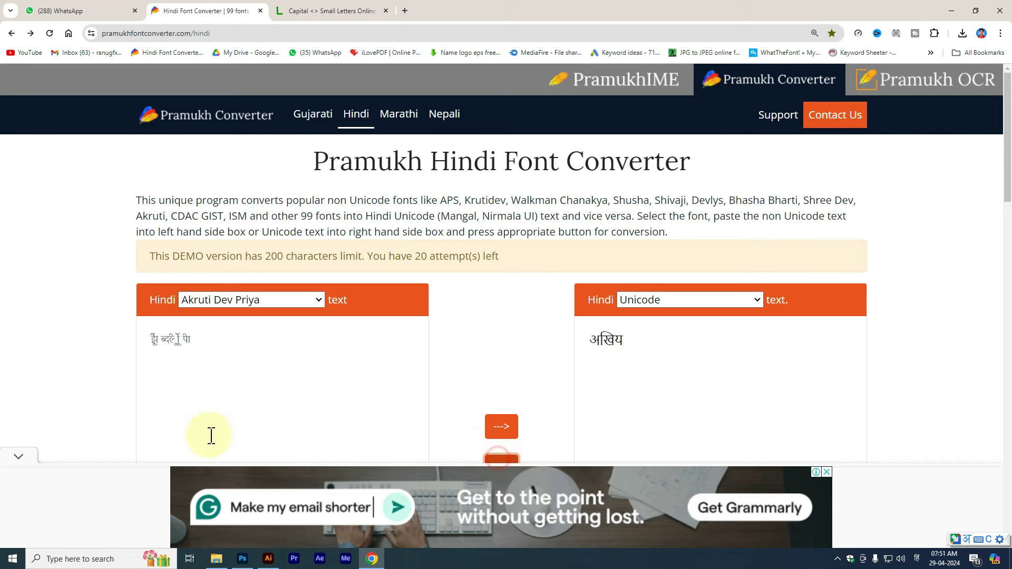
{"action": "left_click", "coordinate": [268, 406]}
{"action": "key", "text": "ctrl+a"}
{"action": "key", "text": "ctrl+c"}
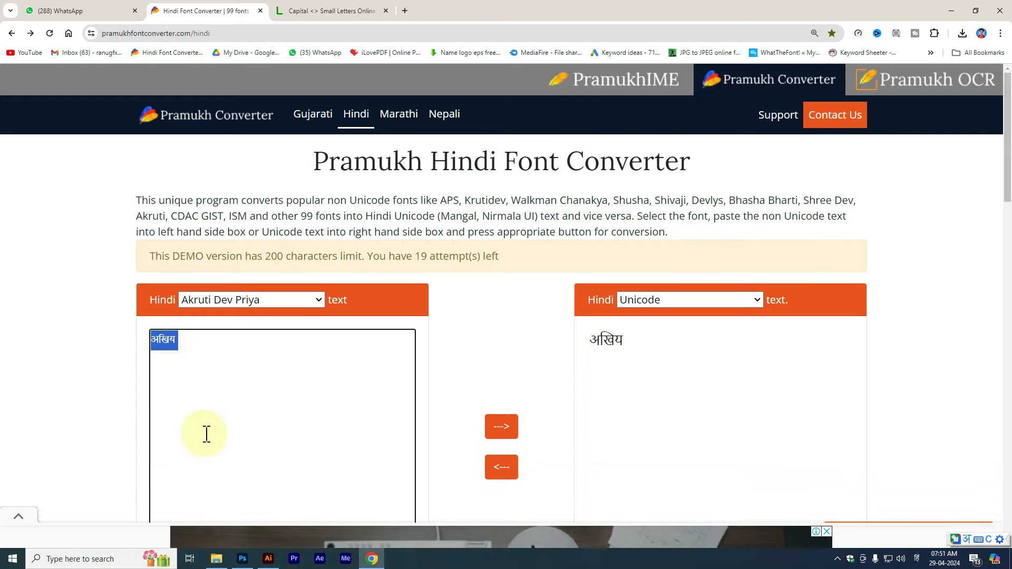
{"action": "left_click", "coordinate": [242, 560]}
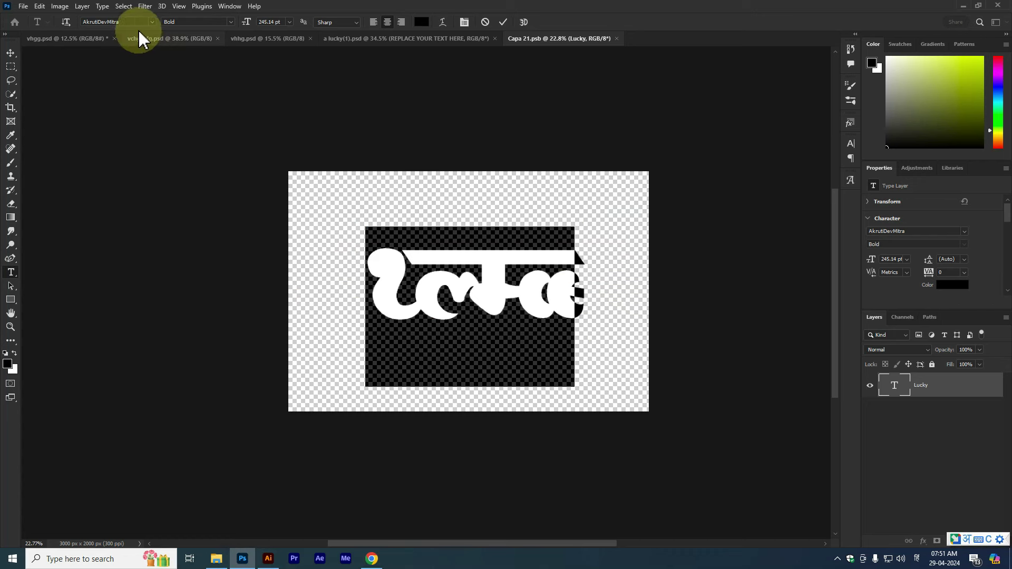
- Paste अखिय over Lucky, shrink it to fit, and save the smart object
{"action": "key", "text": "ctrl+v"}
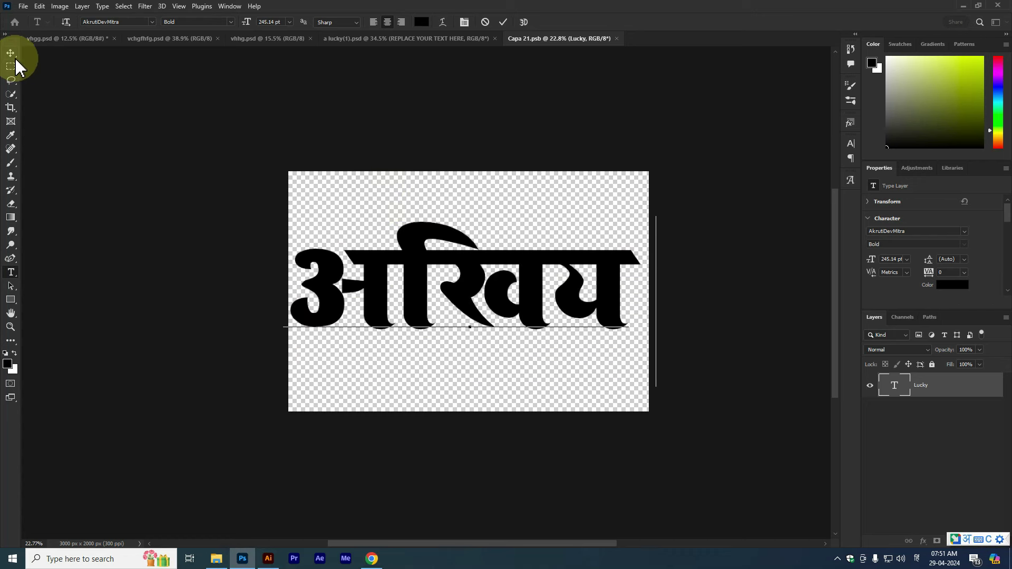
{"action": "left_click", "coordinate": [11, 53]}
{"action": "left_click_drag", "start_coordinate": [644, 219], "coordinate": [592, 260]}
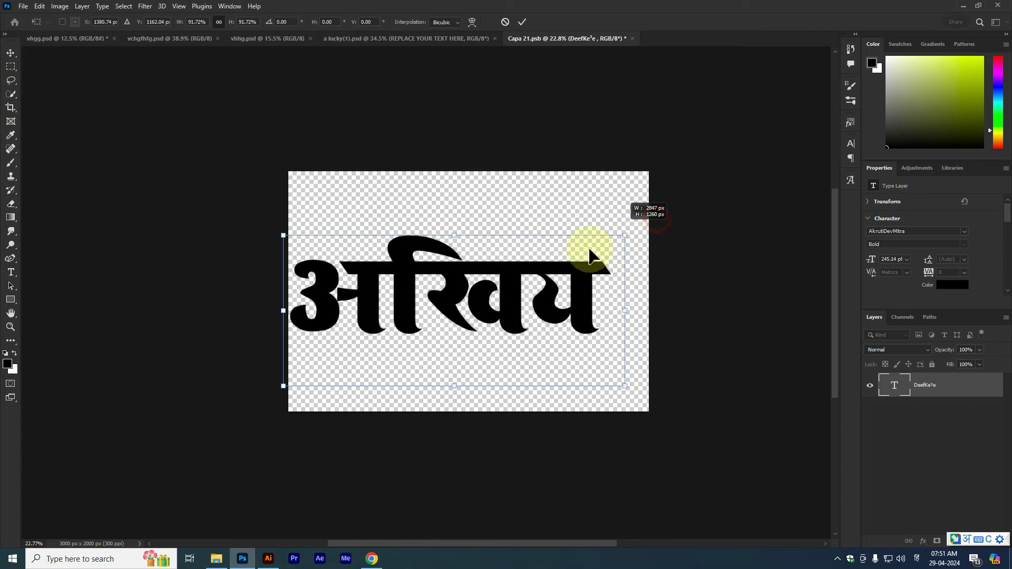
{"action": "left_click", "coordinate": [522, 21]}
{"action": "key", "text": "ctrl+s"}
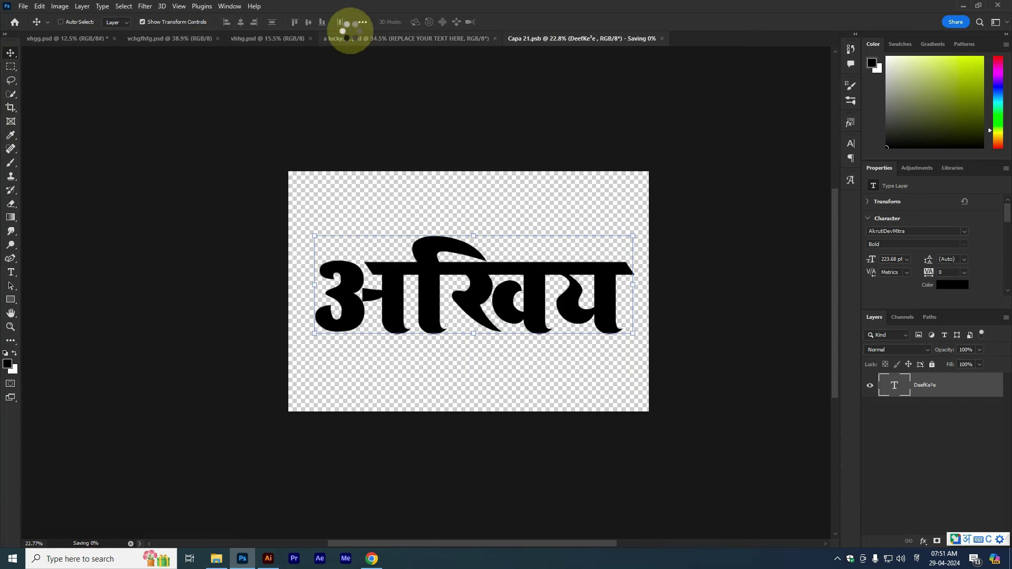
- Check the updated a lucky(1).psd mockup, then close Capa 21.psb and the mockup without saving
{"action": "left_click", "coordinate": [390, 42]}
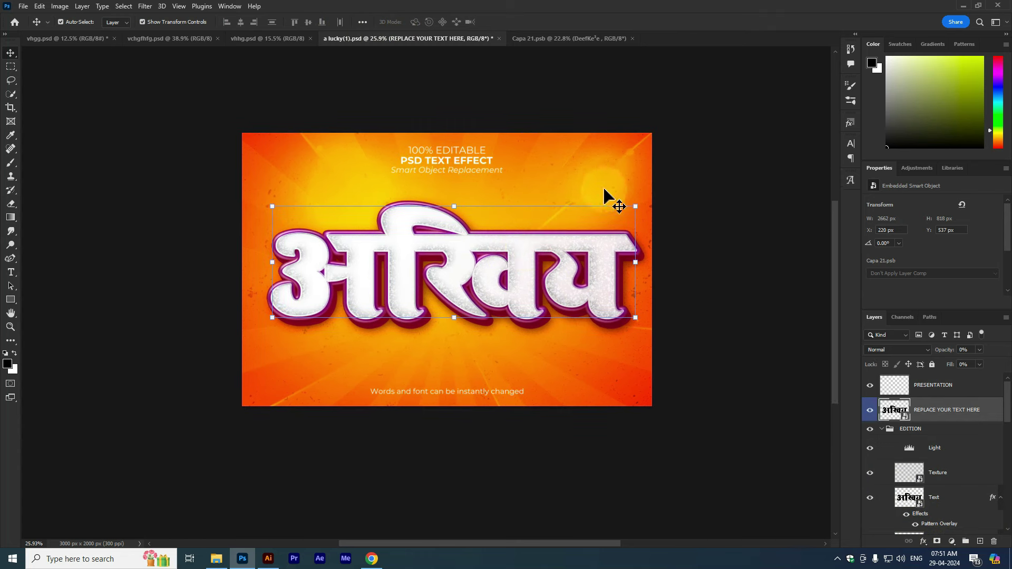
{"action": "left_click", "coordinate": [556, 38]}
{"action": "key", "text": "ctrl+w"}
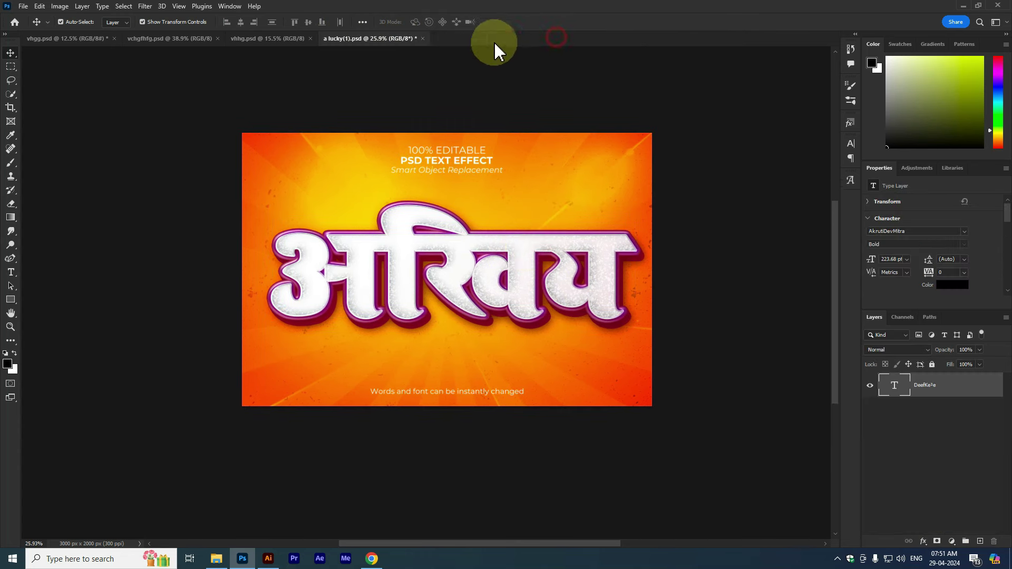
{"action": "left_click", "coordinate": [422, 38]}
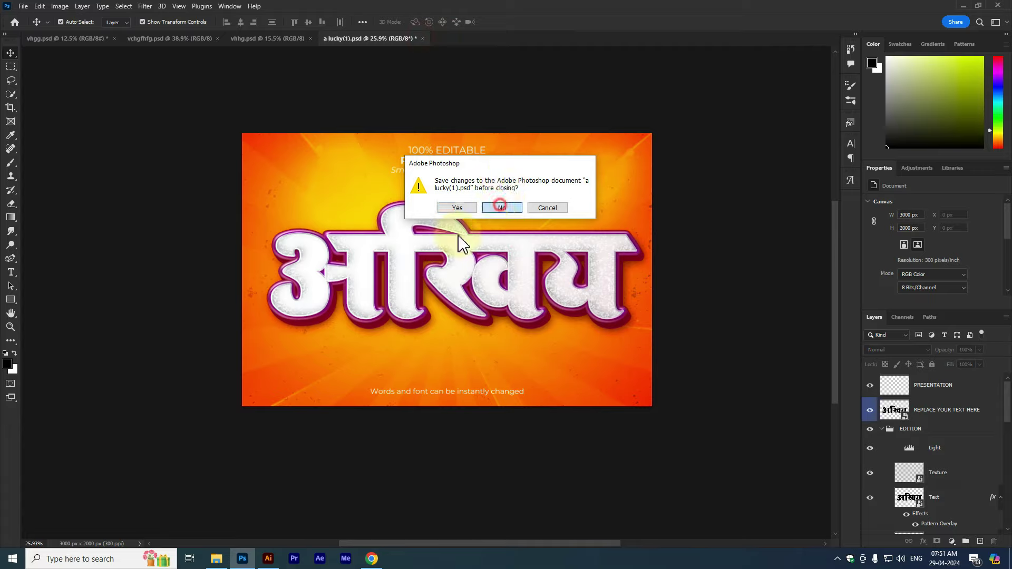
{"action": "left_click", "coordinate": [216, 558]}
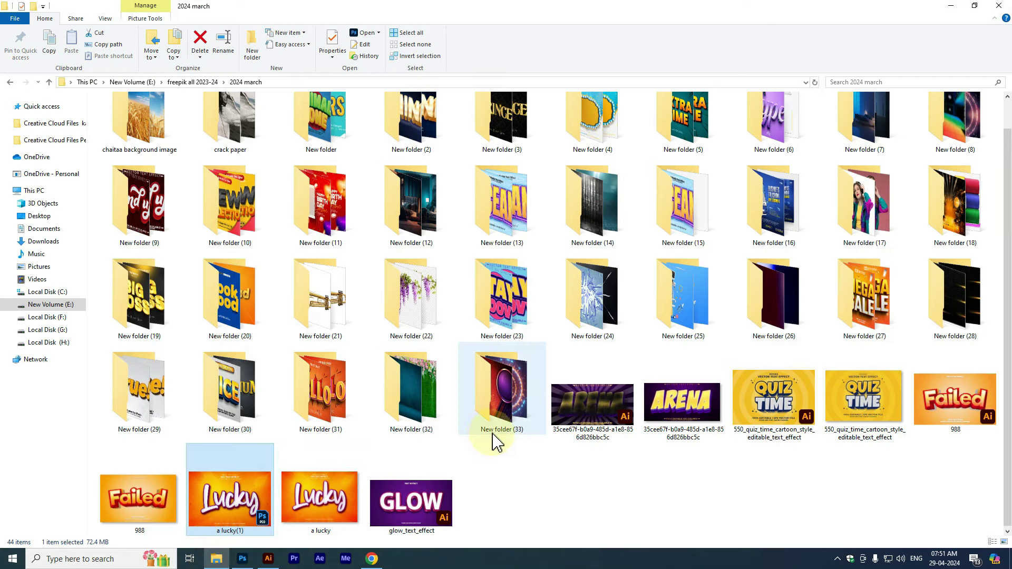
- Browse New folder (33) and open 3d-rendering-neon-triangle.jpg in the photo viewer
{"action": "double_click", "coordinate": [504, 411]}
{"action": "scroll", "coordinate": [453, 260], "scroll_direction": "down", "scroll_amount": 5}
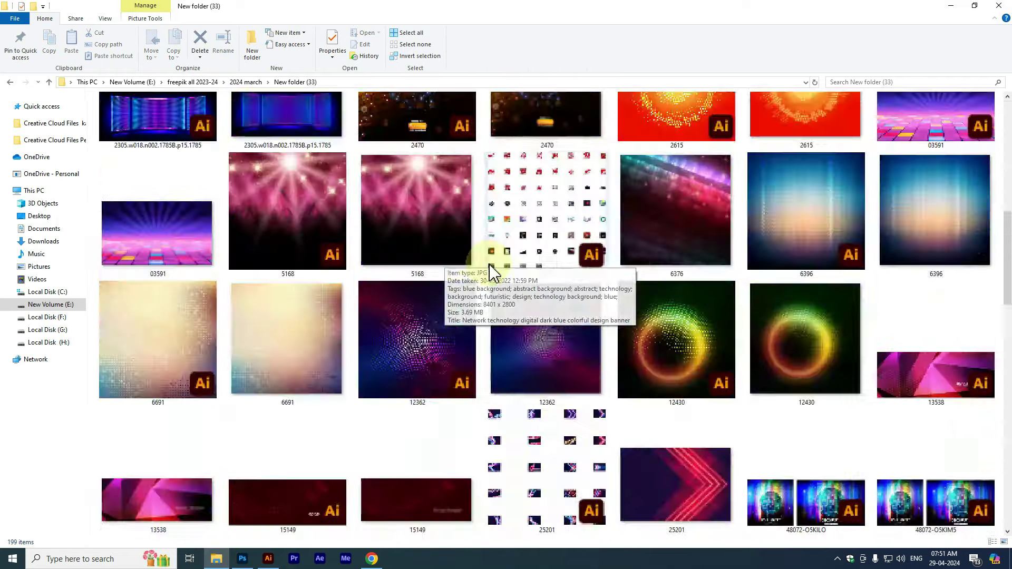
{"action": "scroll", "coordinate": [493, 271], "scroll_direction": "down", "scroll_amount": 5}
{"action": "scroll", "coordinate": [492, 271], "scroll_direction": "down", "scroll_amount": 5}
{"action": "scroll", "coordinate": [492, 301], "scroll_direction": "down", "scroll_amount": 2}
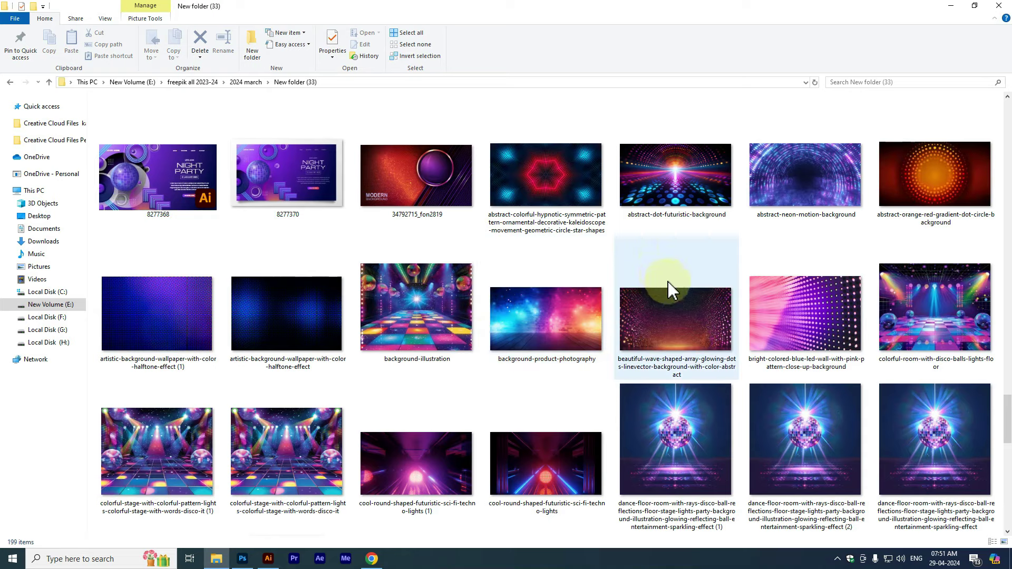
{"action": "scroll", "coordinate": [669, 282], "scroll_direction": "down", "scroll_amount": 5}
{"action": "scroll", "coordinate": [651, 280], "scroll_direction": "down", "scroll_amount": 5}
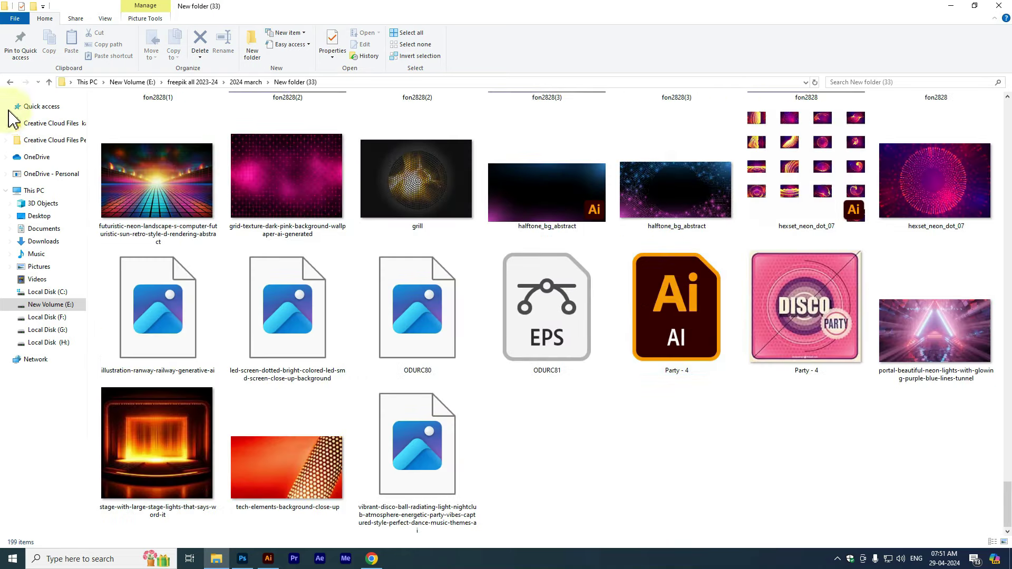
{"action": "left_click", "coordinate": [10, 81]}
{"action": "double_click", "coordinate": [514, 428]}
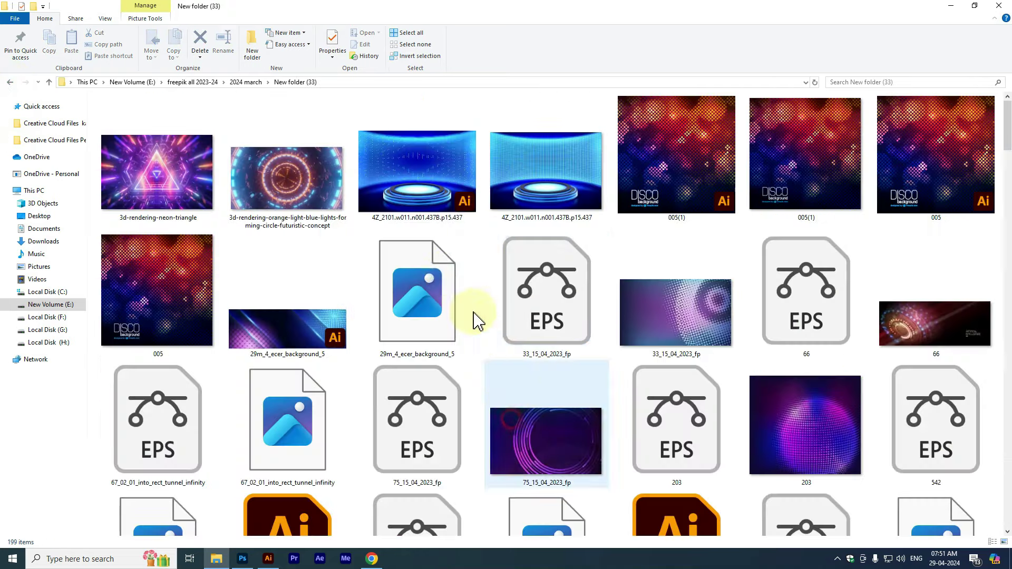
{"action": "double_click", "coordinate": [205, 180]}
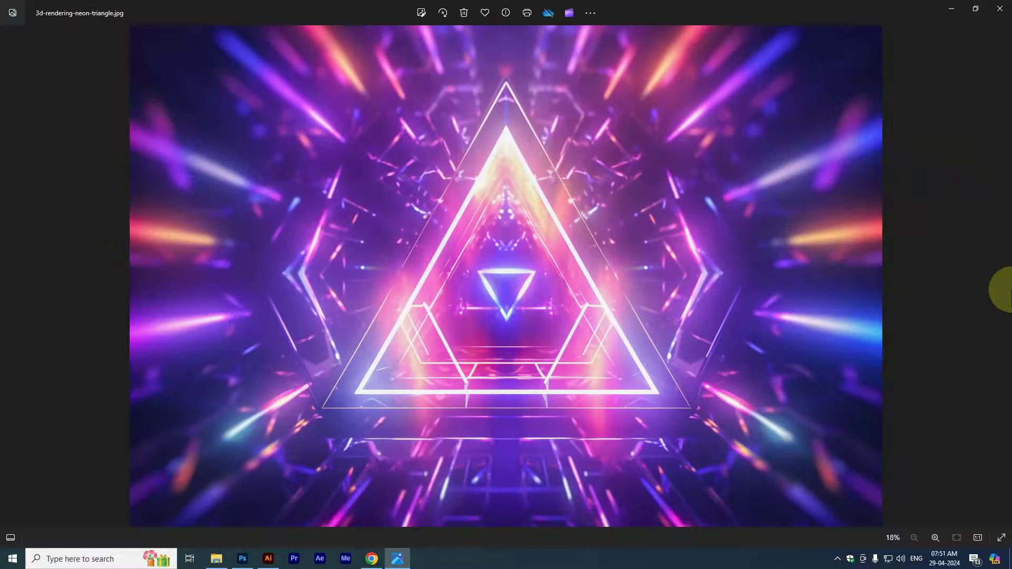
- Step through the background images up to background-product-photography.jpg, then close Photos
{"action": "left_click", "coordinate": [1002, 276]}
{"action": "left_click", "coordinate": [1002, 276]}
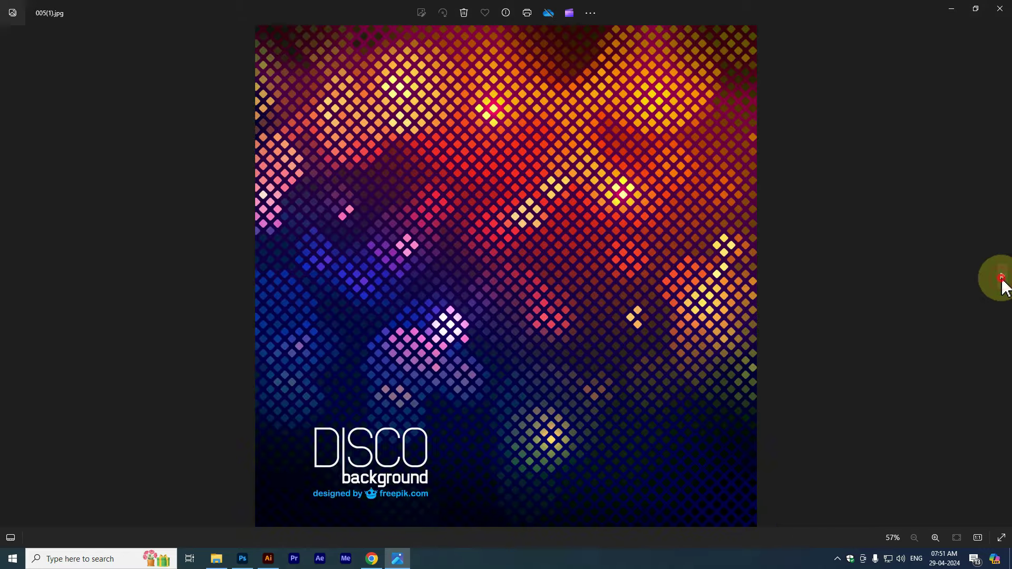
{"action": "left_click", "coordinate": [1002, 278]}
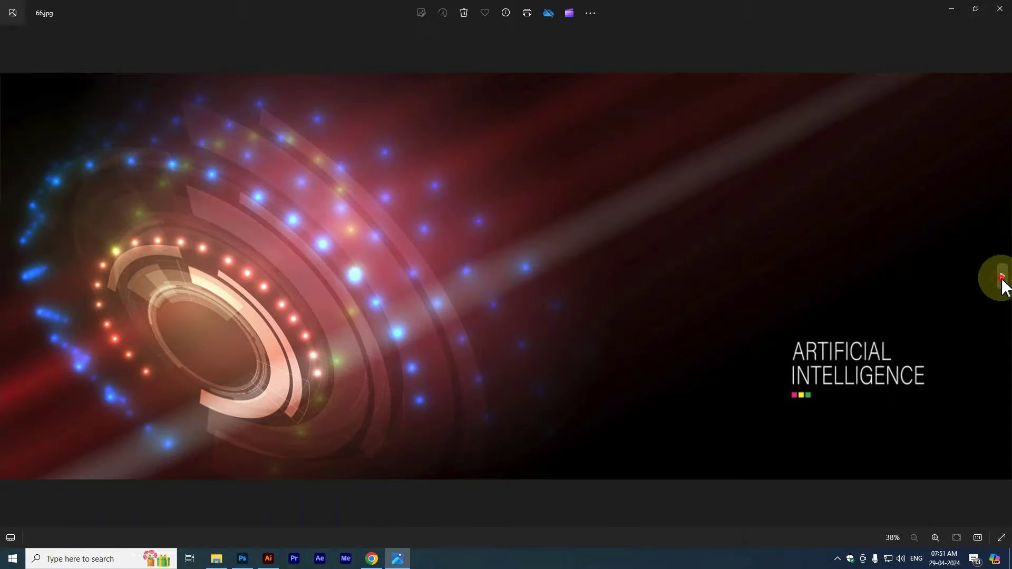
{"action": "left_click", "coordinate": [1002, 278]}
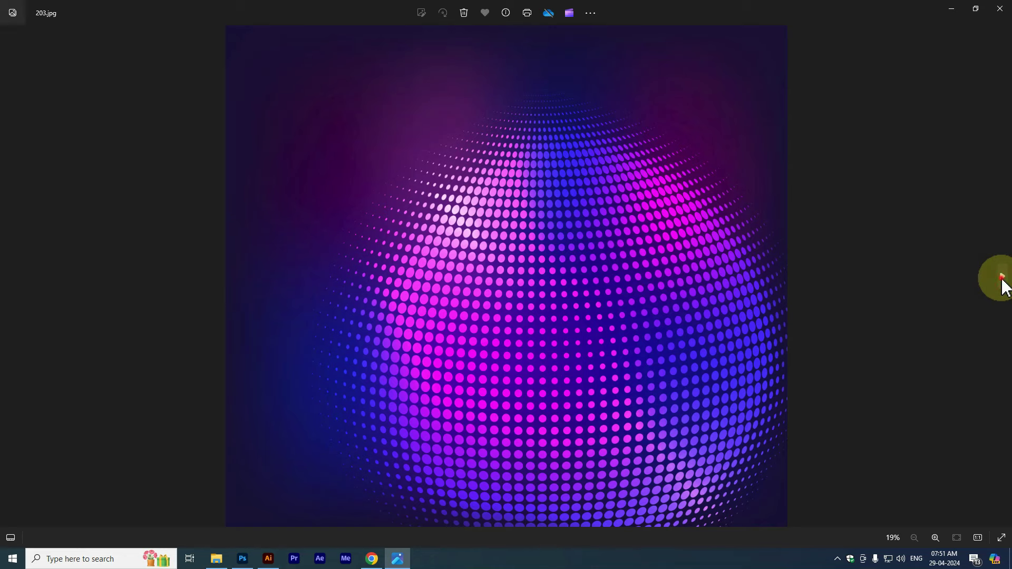
{"action": "left_click", "coordinate": [1002, 277]}
{"action": "left_click", "coordinate": [1002, 278]}
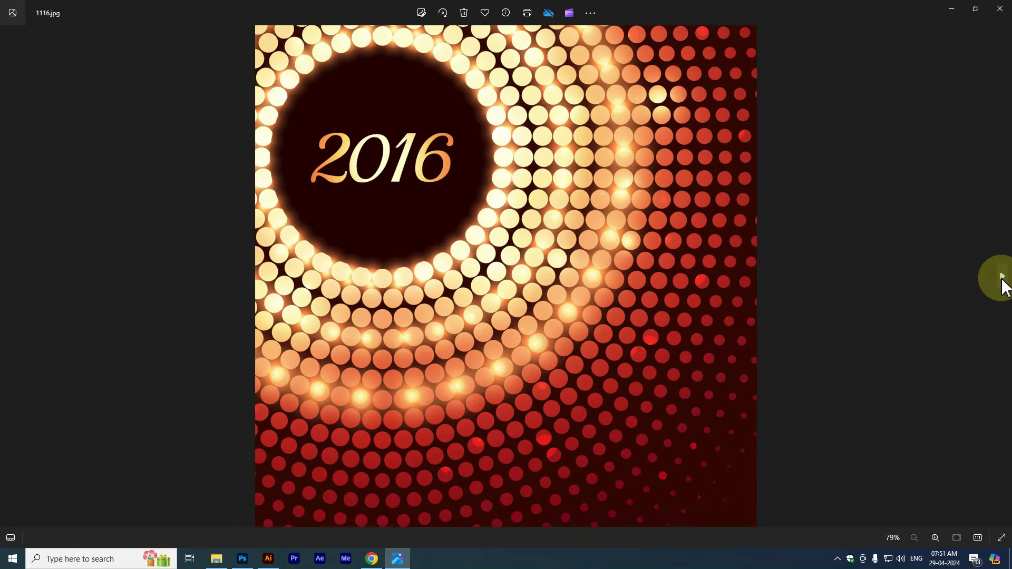
{"action": "left_click", "coordinate": [1002, 278]}
{"action": "left_click", "coordinate": [1002, 278]}
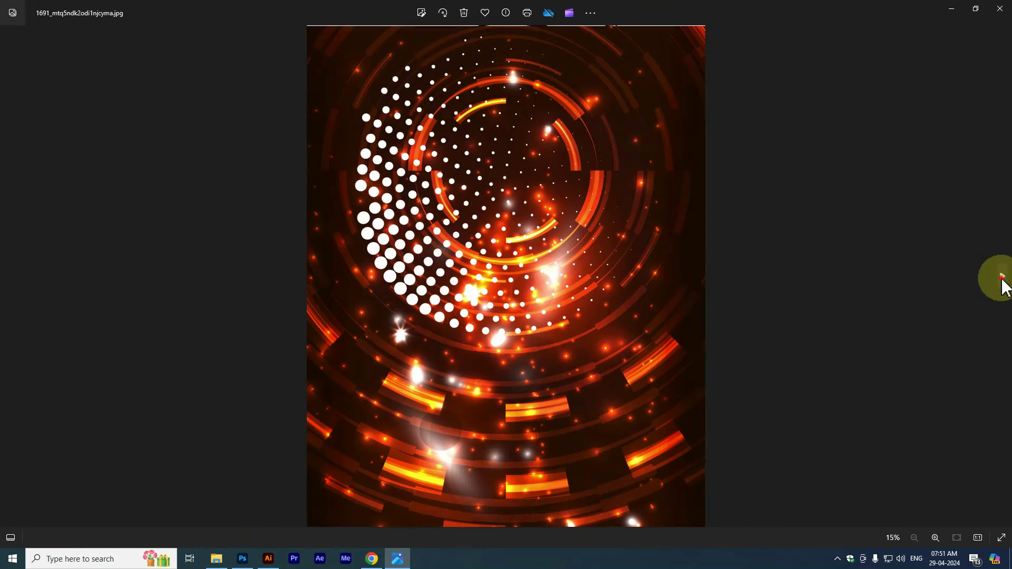
{"action": "left_click", "coordinate": [1002, 277]}
{"action": "left_click", "coordinate": [1002, 278]}
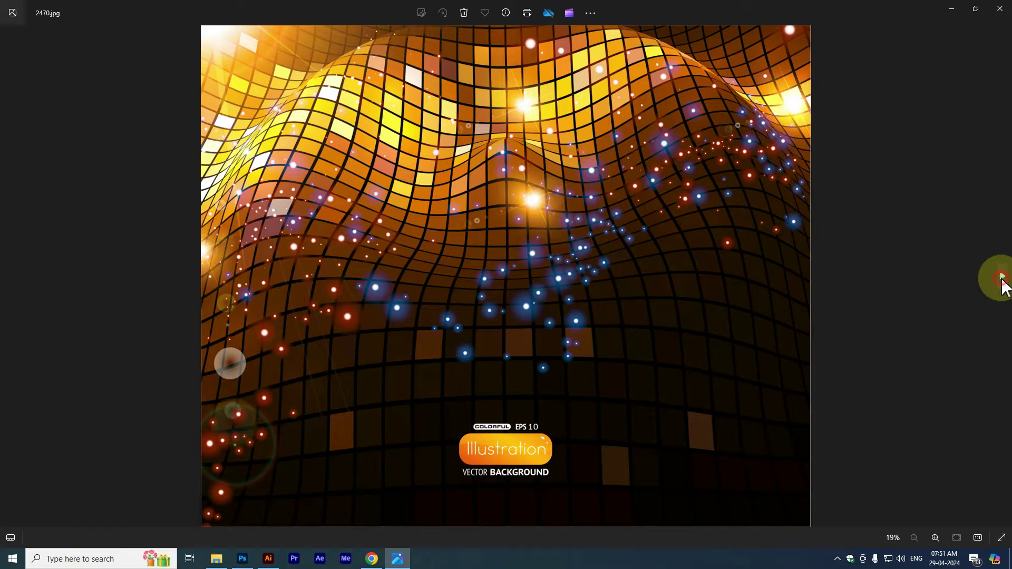
{"action": "left_click", "coordinate": [1002, 278]}
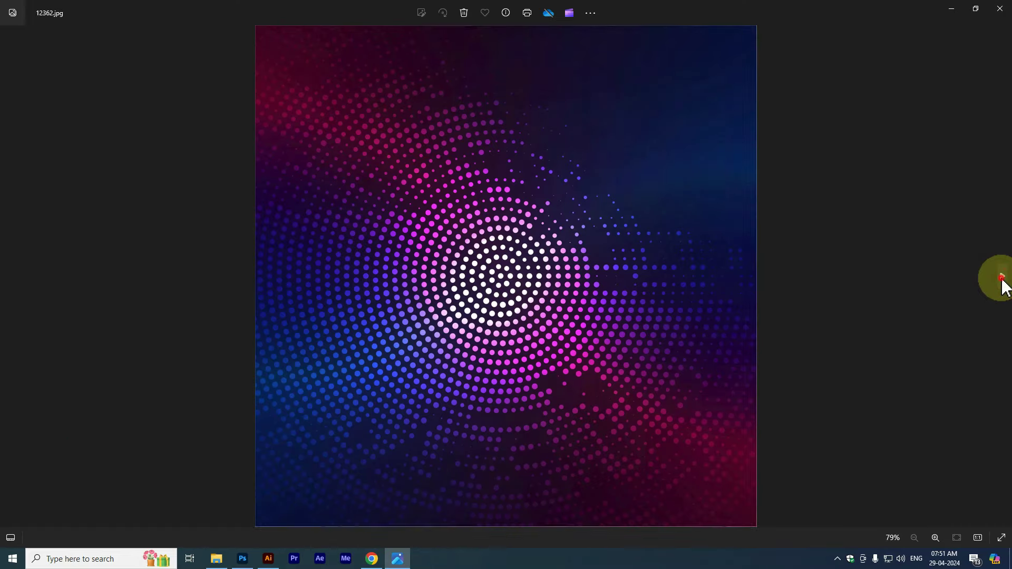
{"action": "left_click", "coordinate": [1002, 278]}
{"action": "left_click", "coordinate": [1002, 278]}
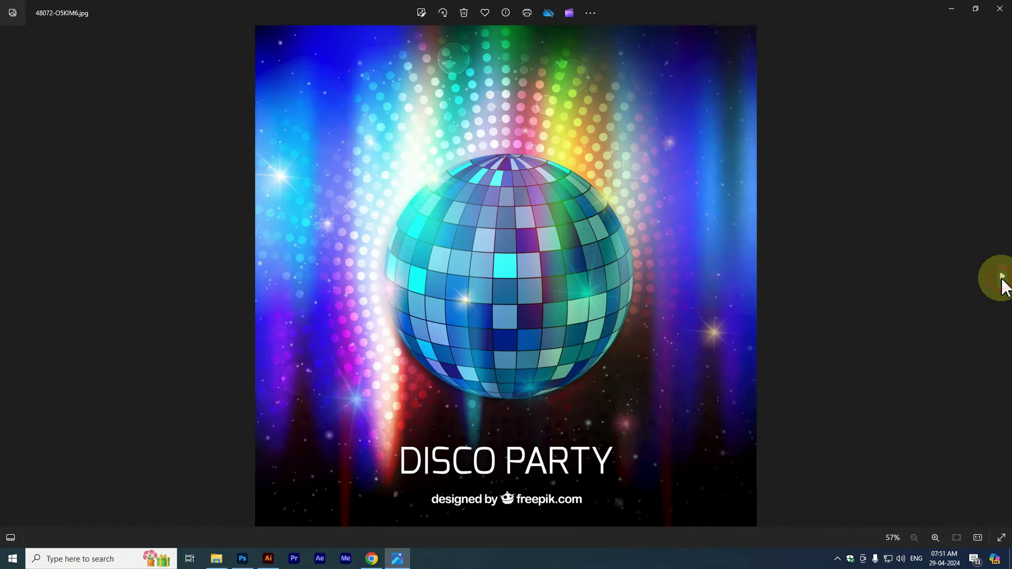
{"action": "left_click", "coordinate": [1002, 278]}
{"action": "left_click", "coordinate": [1002, 278]}
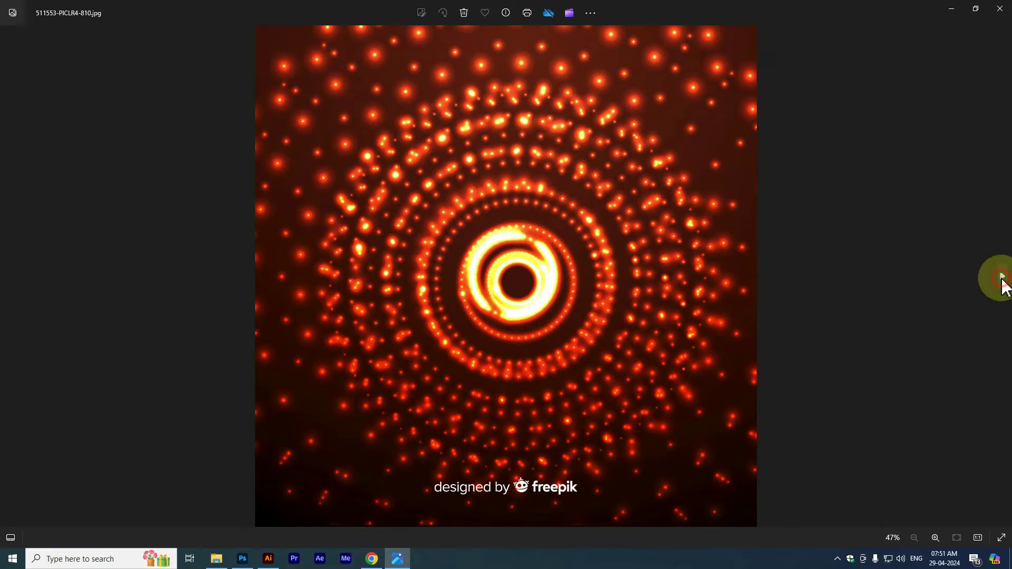
{"action": "left_click", "coordinate": [1002, 278]}
{"action": "left_click", "coordinate": [1002, 278]}
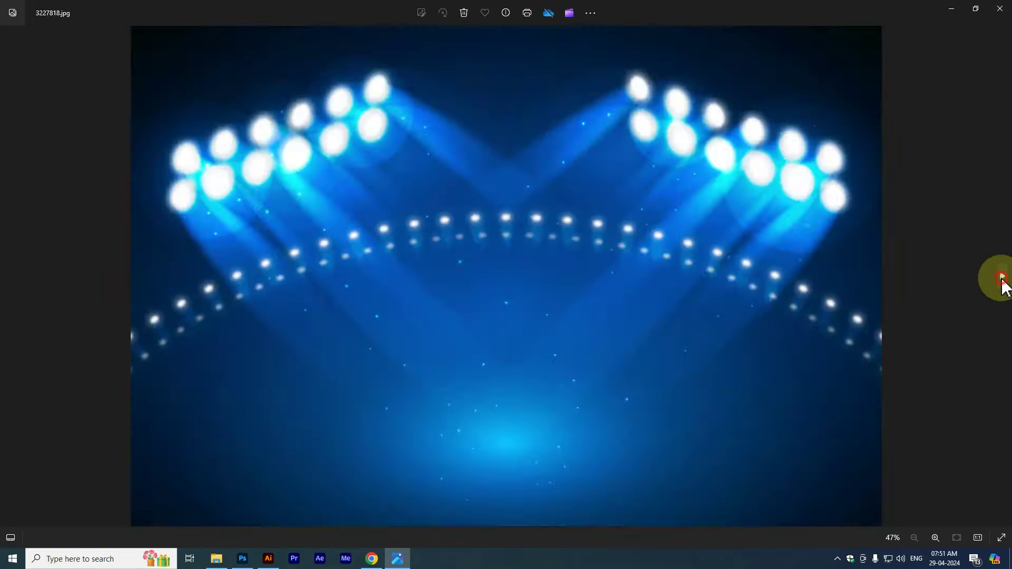
{"action": "left_click", "coordinate": [1002, 278]}
{"action": "left_click", "coordinate": [1002, 278]}
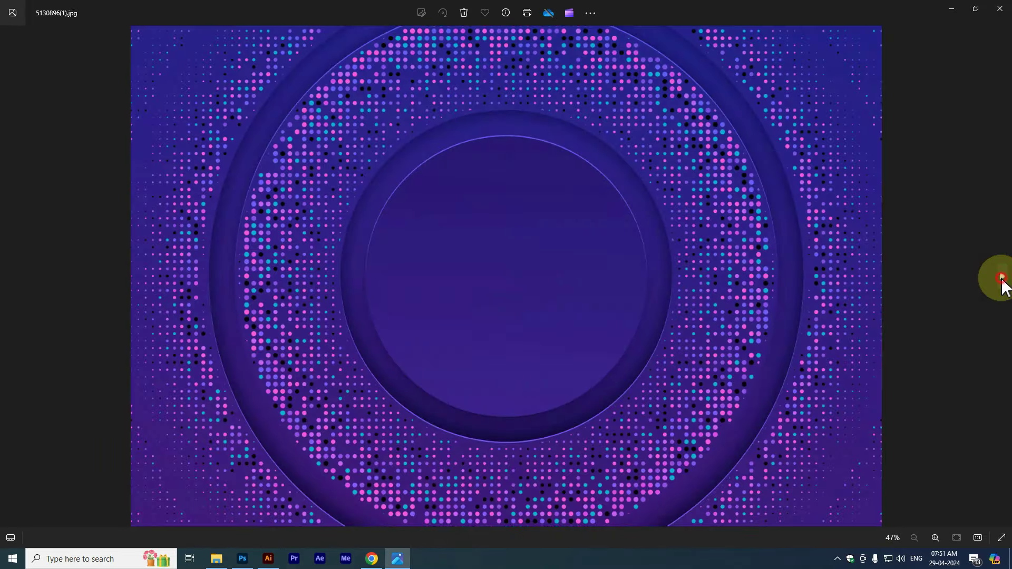
{"action": "left_click", "coordinate": [1002, 277]}
{"action": "left_click", "coordinate": [1002, 277]}
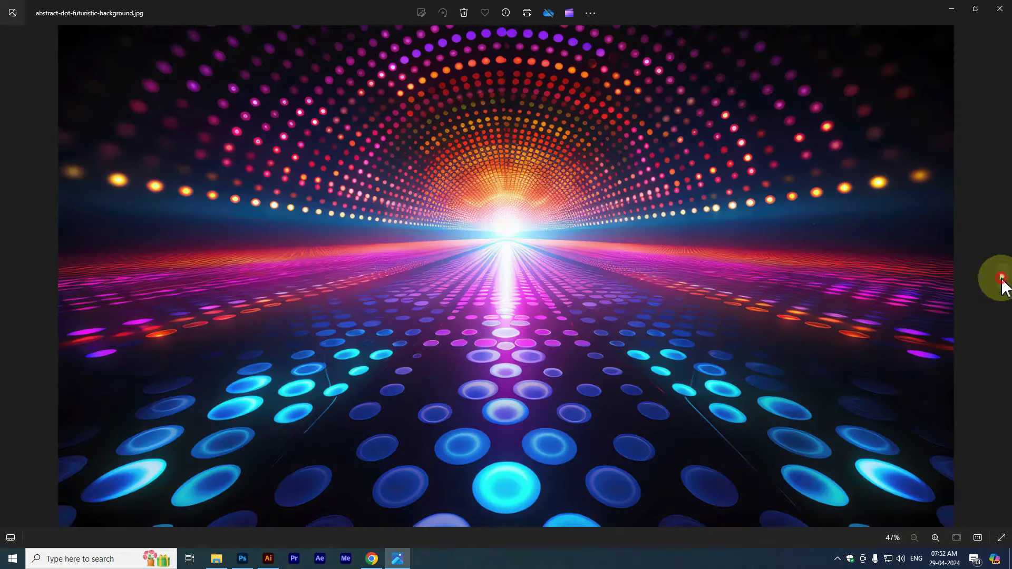
{"action": "left_click", "coordinate": [1002, 277]}
{"action": "left_click", "coordinate": [1002, 278]}
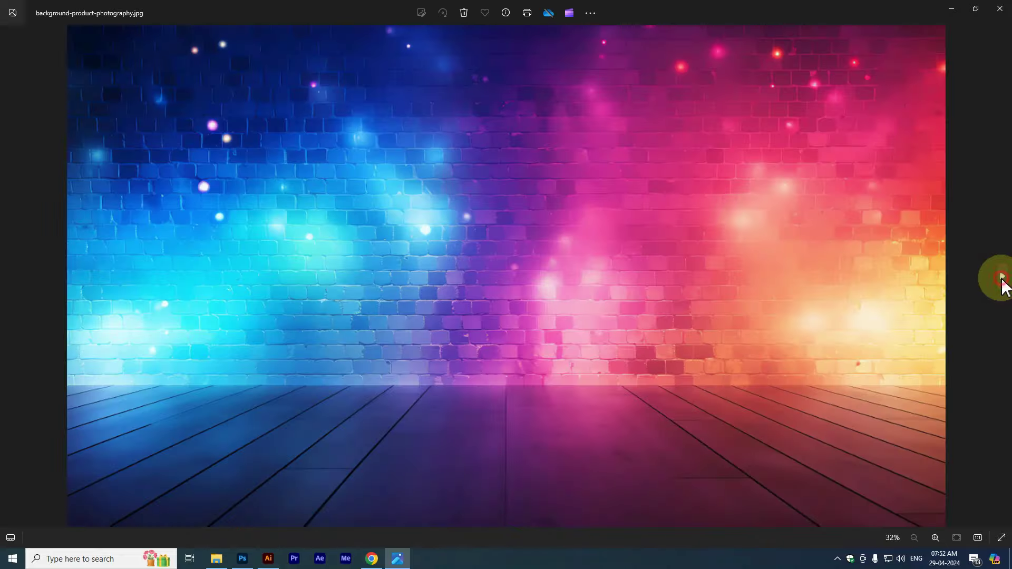
{"action": "left_click", "coordinate": [1000, 8]}
- Scroll through New folder (33) and return to the 2024 march folder
{"action": "scroll", "coordinate": [685, 263], "scroll_direction": "down", "scroll_amount": 5}
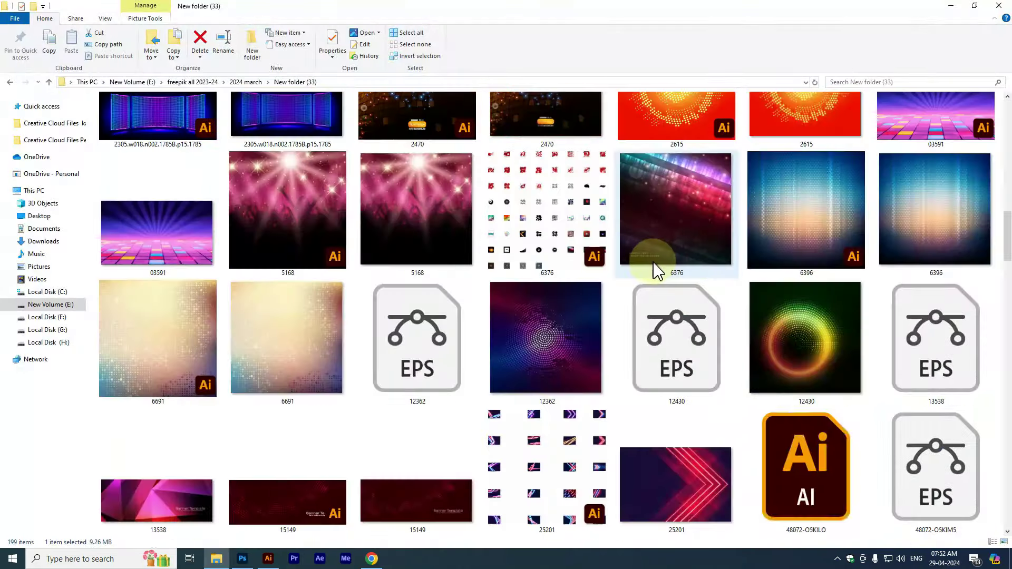
{"action": "scroll", "coordinate": [669, 274], "scroll_direction": "down", "scroll_amount": 5}
{"action": "scroll", "coordinate": [659, 289], "scroll_direction": "down", "scroll_amount": 5}
{"action": "scroll", "coordinate": [653, 300], "scroll_direction": "down", "scroll_amount": 15}
{"action": "scroll", "coordinate": [654, 300], "scroll_direction": "up", "scroll_amount": 15}
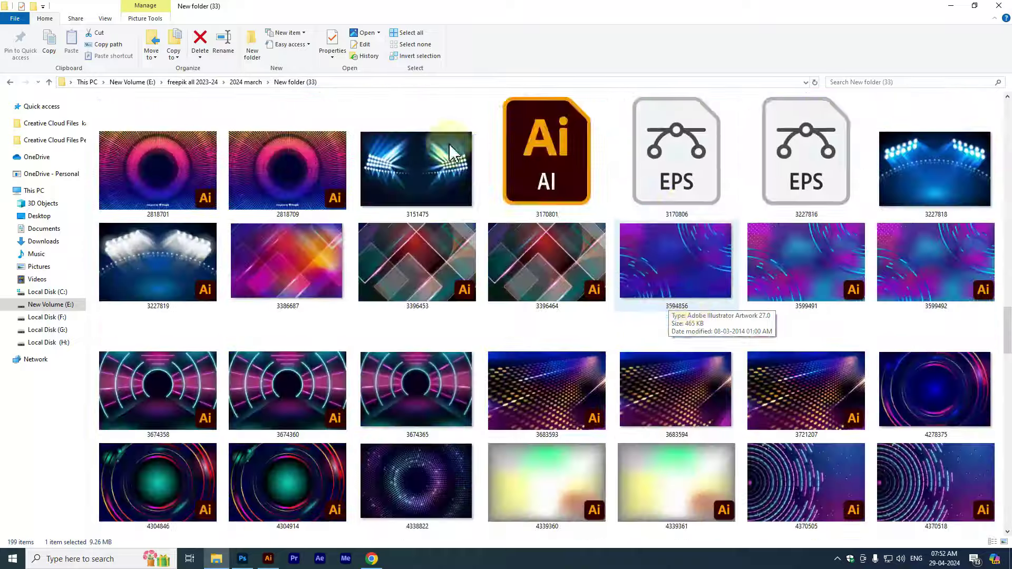
{"action": "left_click", "coordinate": [11, 82]}
- Open New folder (32) and scroll up to its earlier files
{"action": "double_click", "coordinate": [436, 413]}
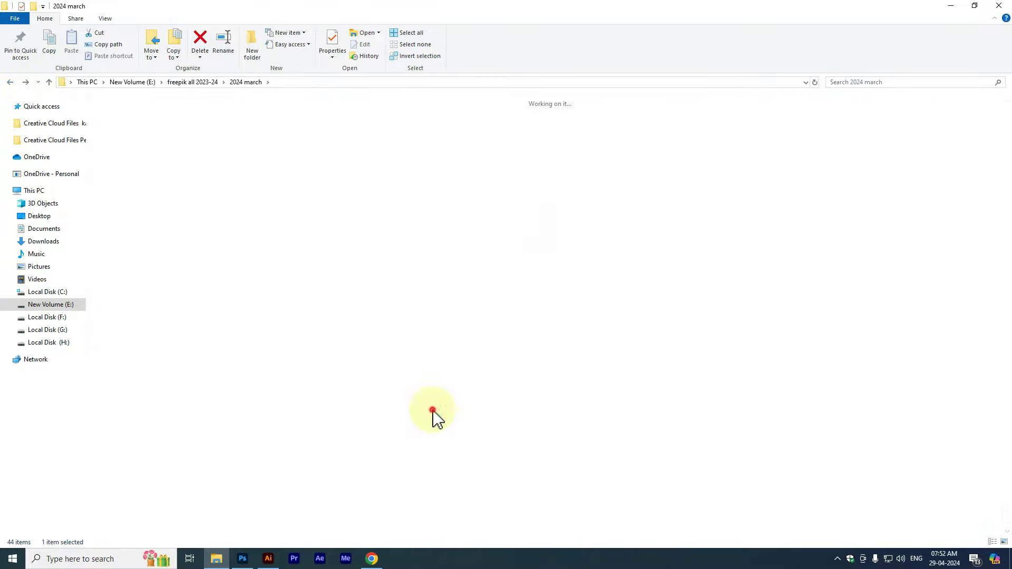
{"action": "scroll", "coordinate": [475, 253], "scroll_direction": "up", "scroll_amount": 2, "text": "ctrl"}
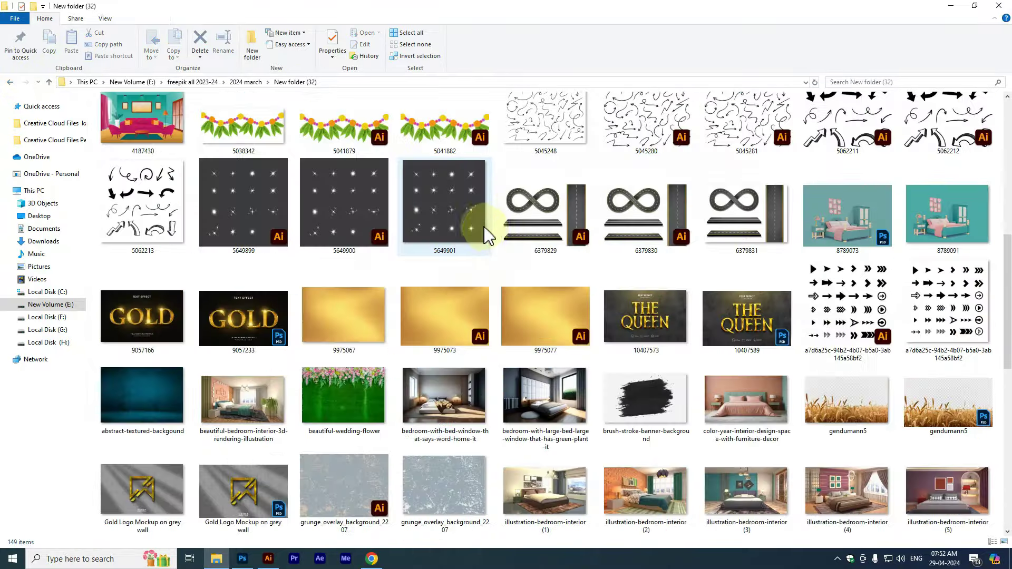
{"action": "scroll", "coordinate": [486, 227], "scroll_direction": "up", "scroll_amount": 2, "text": "ctrl"}
{"action": "left_click_drag", "start_coordinate": [1008, 296], "coordinate": [1008, 158]}
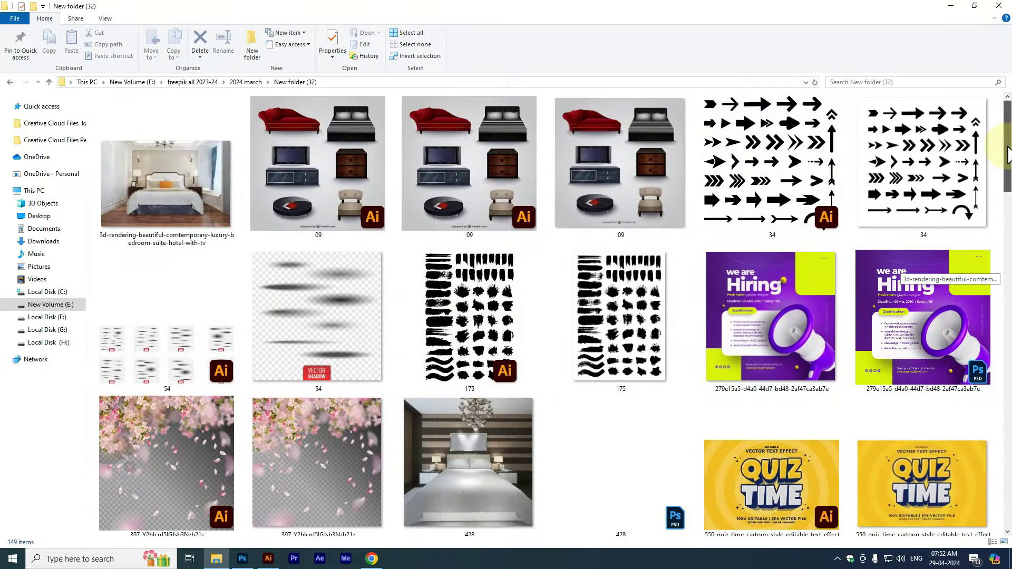
{"action": "double_click", "coordinate": [161, 182]}
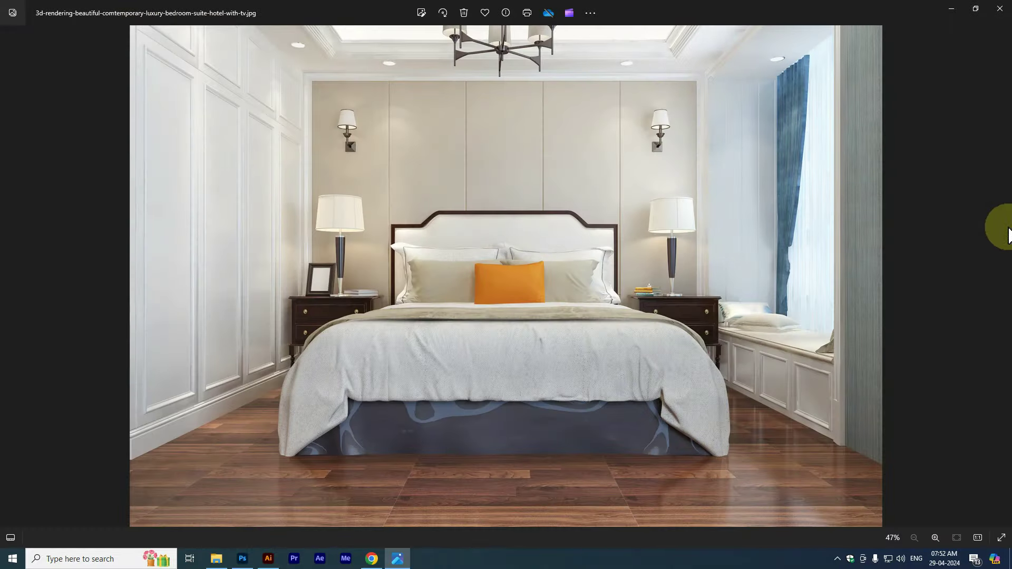
{"action": "left_click", "coordinate": [1005, 277]}
{"action": "left_click", "coordinate": [1004, 277]}
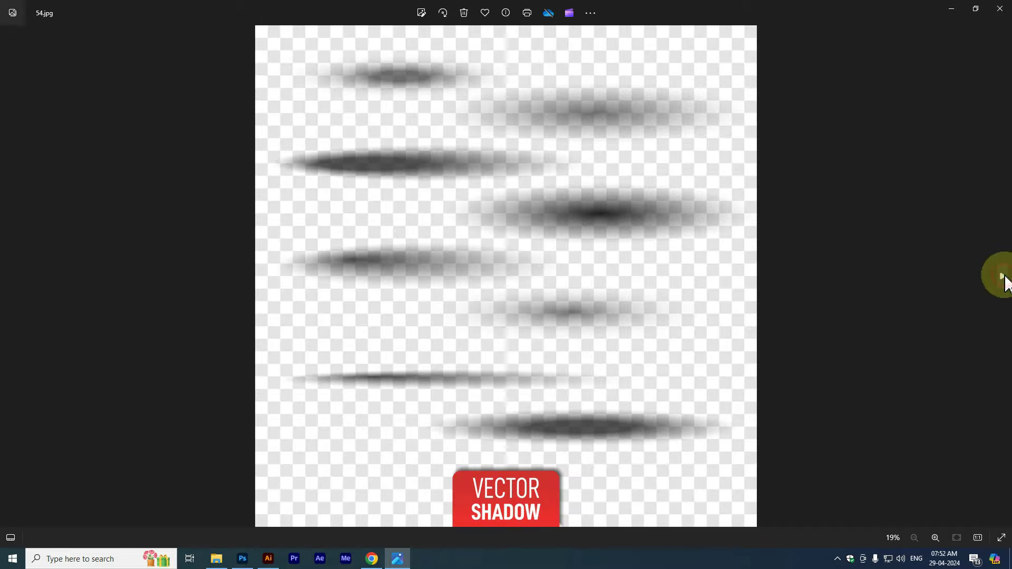
{"action": "left_click", "coordinate": [1004, 278]}
{"action": "left_click", "coordinate": [1005, 277]}
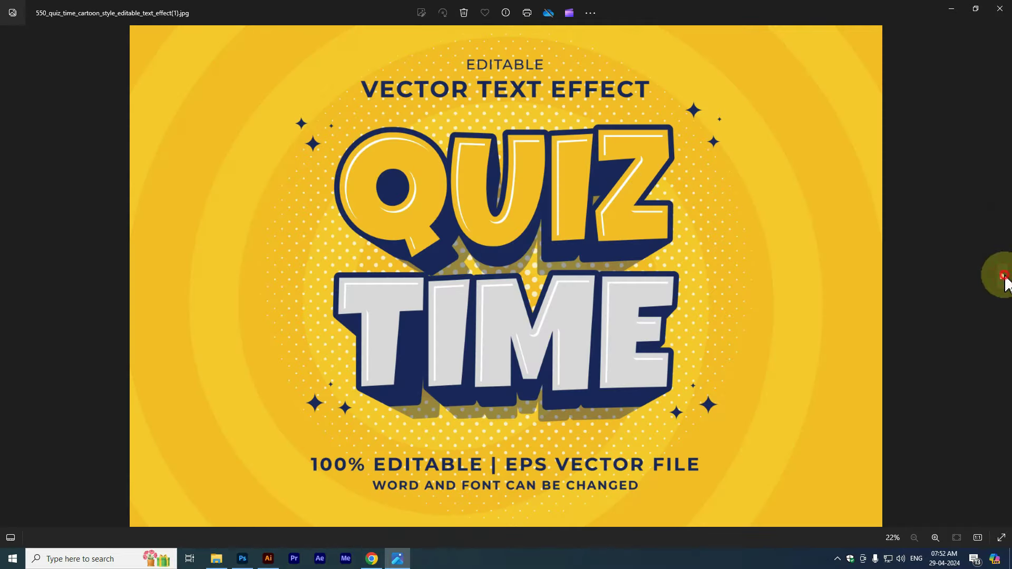
{"action": "left_click", "coordinate": [1005, 278]}
{"action": "left_click", "coordinate": [1005, 278]}
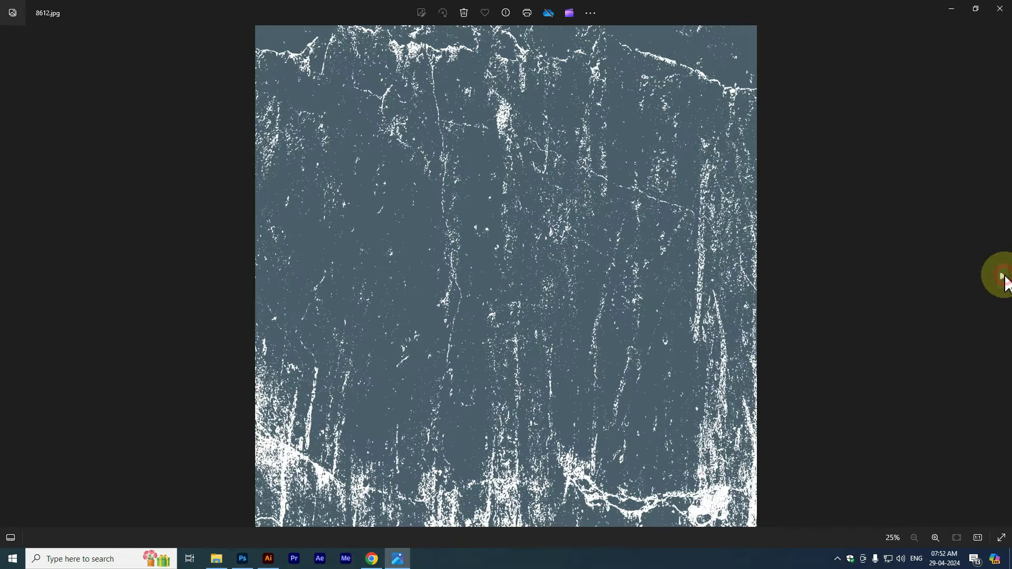
{"action": "left_click", "coordinate": [1005, 277]}
- Preview the dotted-arrows image 23864 and scroll through the rest of New folder (32)
{"action": "left_click", "coordinate": [1000, 9]}
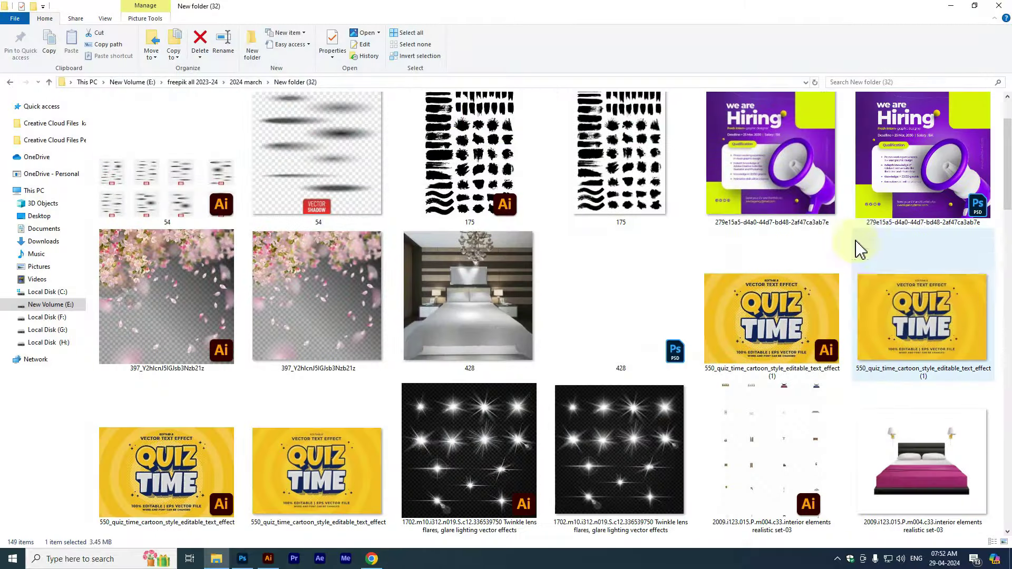
{"action": "scroll", "coordinate": [824, 242], "scroll_direction": "down", "scroll_amount": 5}
{"action": "scroll", "coordinate": [757, 237], "scroll_direction": "up", "scroll_amount": 1}
{"action": "left_click_drag", "start_coordinate": [1008, 221], "coordinate": [1008, 269]}
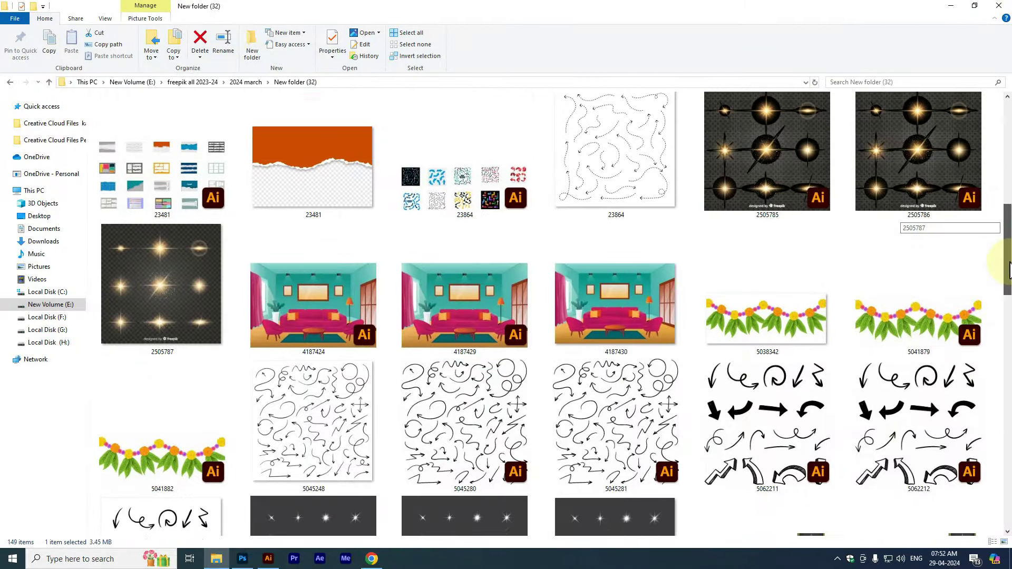
{"action": "double_click", "coordinate": [606, 192]}
{"action": "left_click", "coordinate": [1000, 9]}
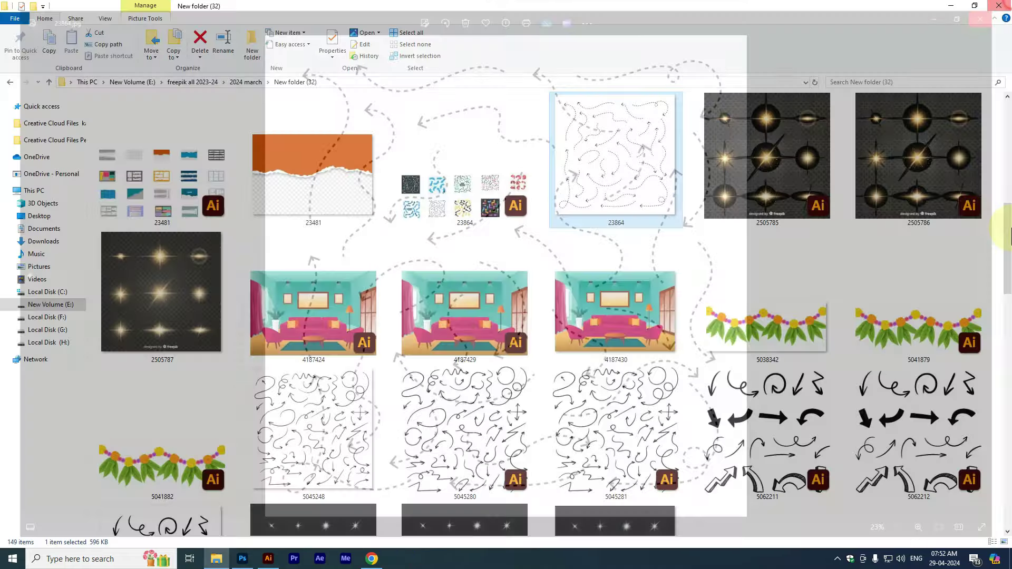
{"action": "scroll", "coordinate": [996, 232], "scroll_direction": "down", "scroll_amount": 3}
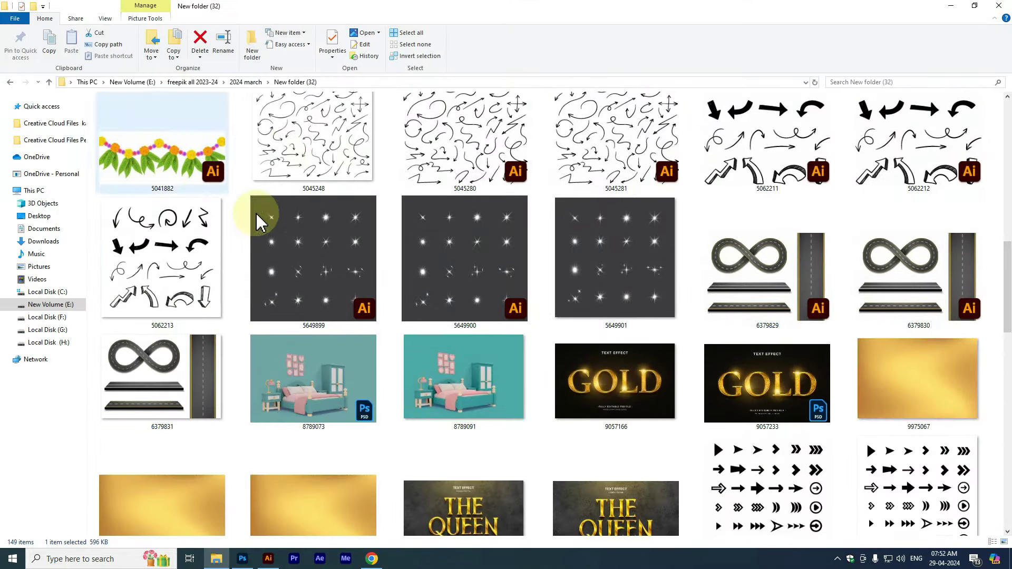
{"action": "left_click_drag", "start_coordinate": [1007, 295], "coordinate": [1008, 464]}
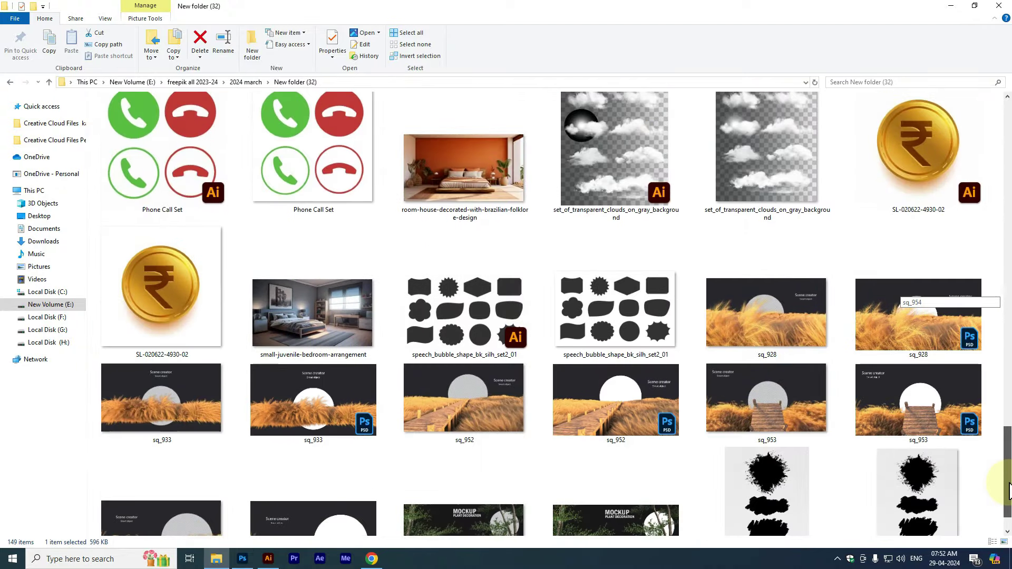
{"action": "left_click_drag", "start_coordinate": [1008, 484], "coordinate": [1003, 524]}
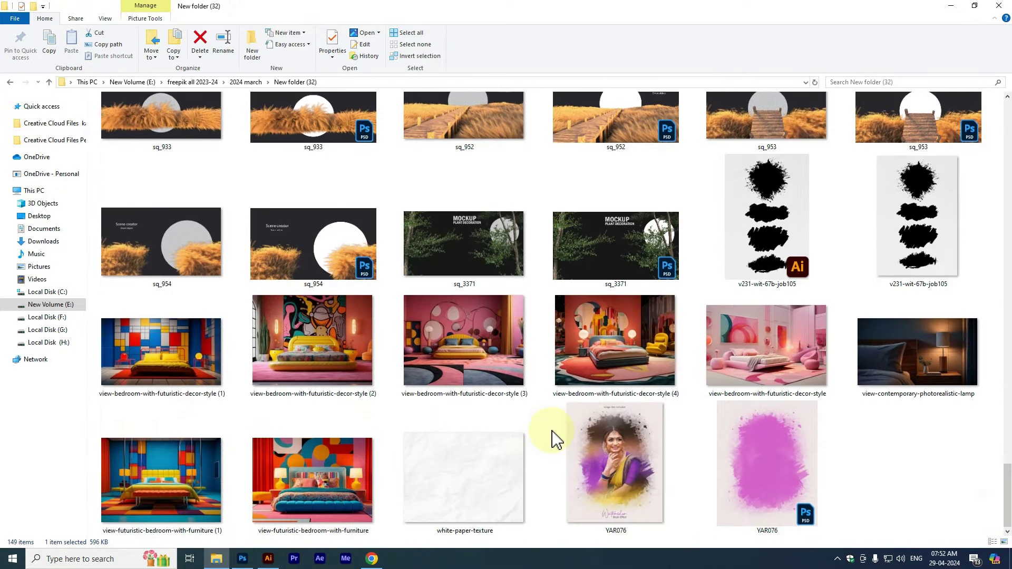
- Go back to 2024 march and open New folder (31)'s 187 text-effect templates
{"action": "left_click", "coordinate": [10, 83]}
{"action": "double_click", "coordinate": [312, 425]}
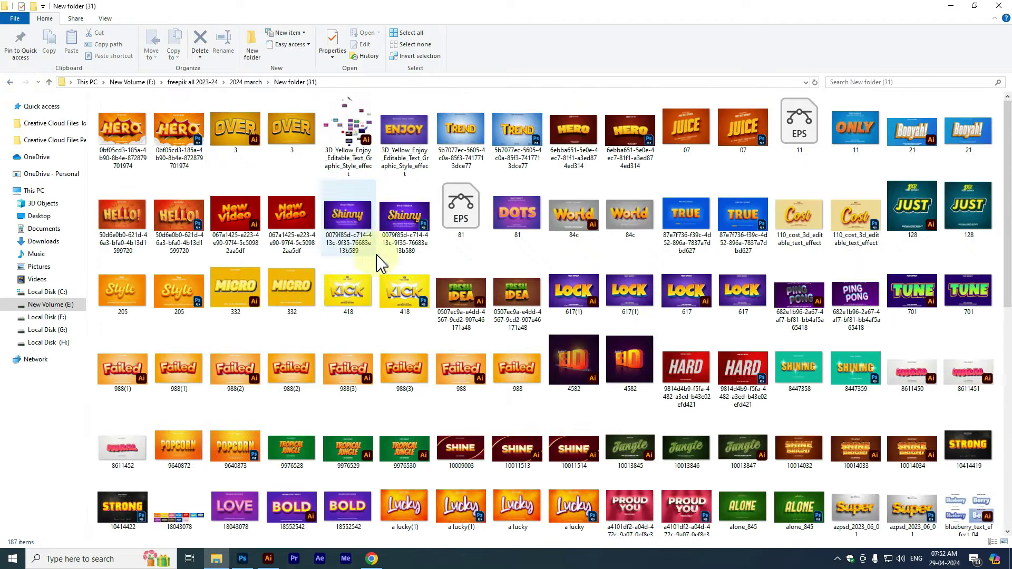
{"action": "scroll", "coordinate": [367, 258], "scroll_direction": "up", "scroll_amount": 3}
{"action": "scroll", "coordinate": [198, 201], "scroll_direction": "up", "scroll_amount": 1}
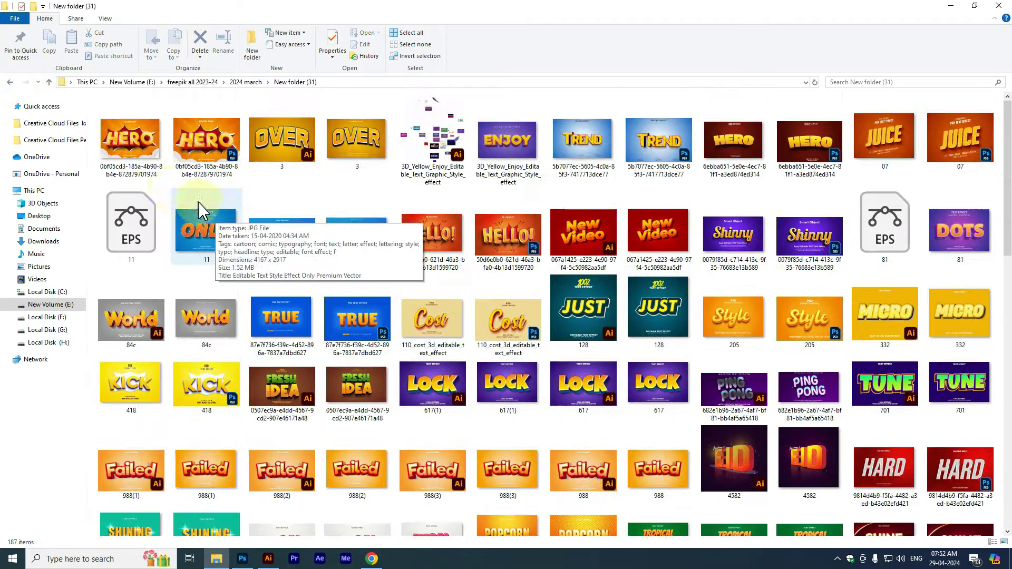
- Open the HERO text-effect preview in Photos and page forward past the LOCK template
{"action": "double_click", "coordinate": [142, 158]}
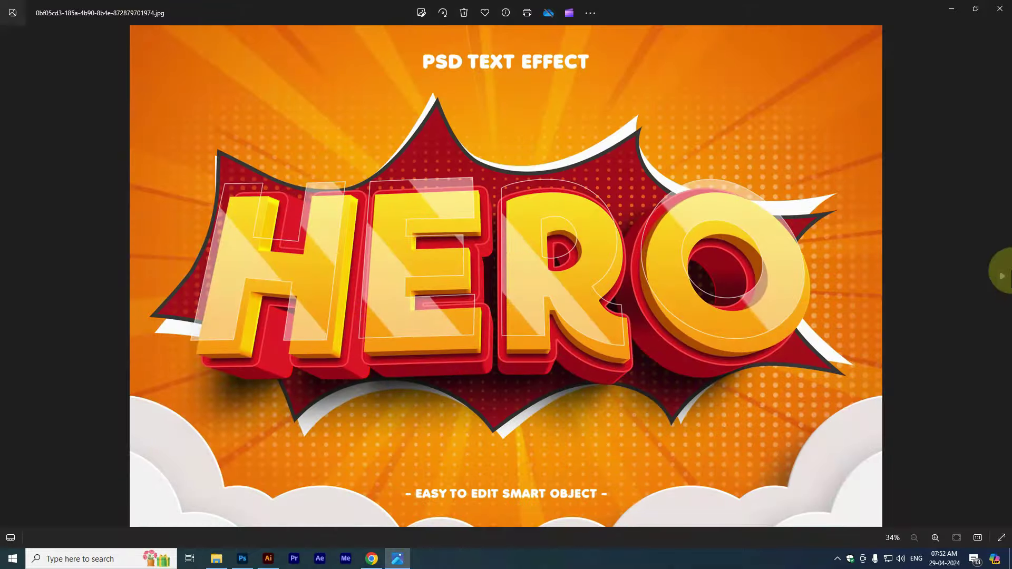
{"action": "left_click", "coordinate": [1004, 275]}
{"action": "left_click", "coordinate": [1004, 275]}
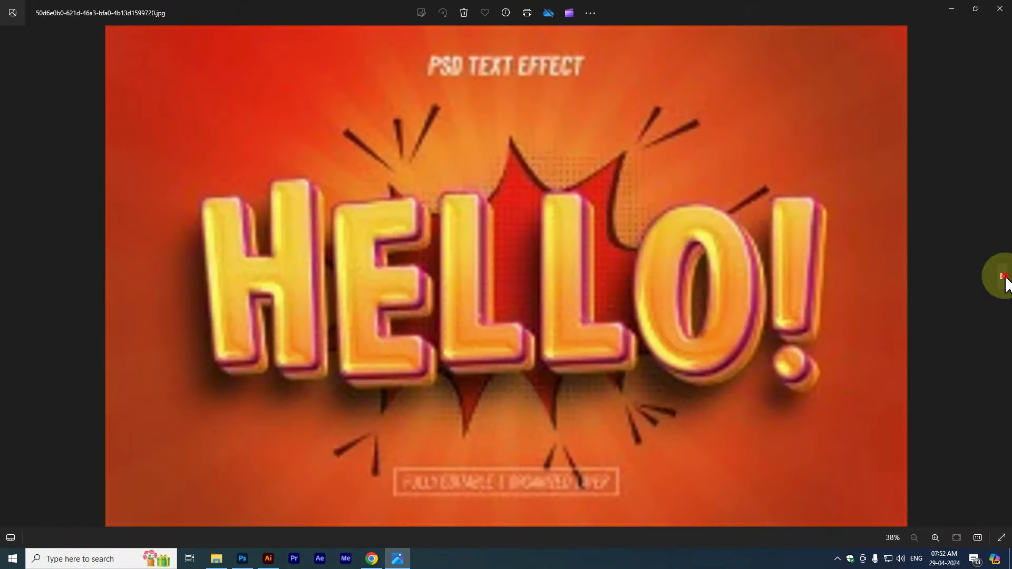
{"action": "left_click", "coordinate": [1004, 276]}
{"action": "left_click", "coordinate": [1004, 276]}
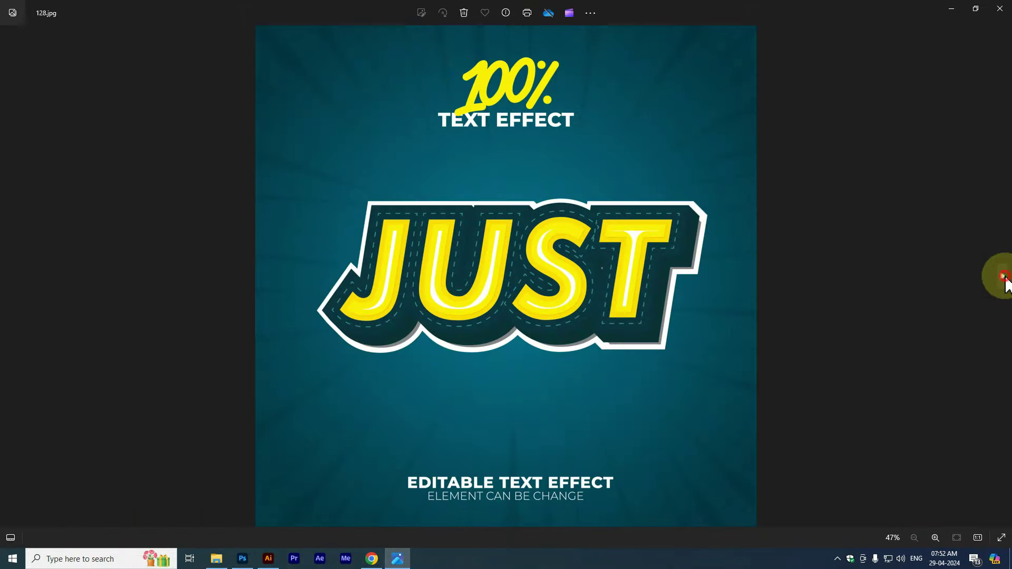
{"action": "left_click", "coordinate": [1005, 275]}
{"action": "left_click", "coordinate": [1005, 275]}
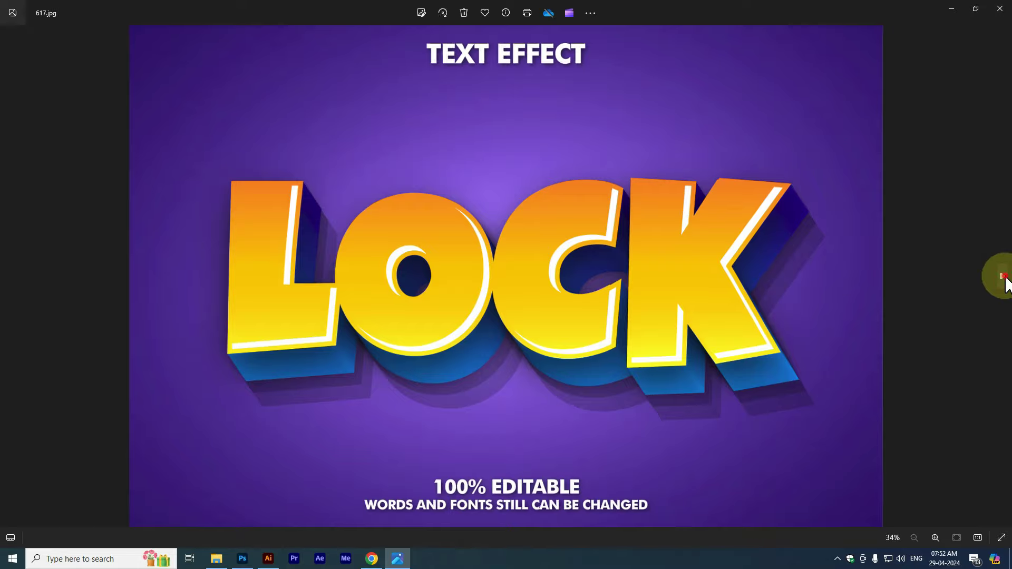
{"action": "left_click", "coordinate": [1004, 275]}
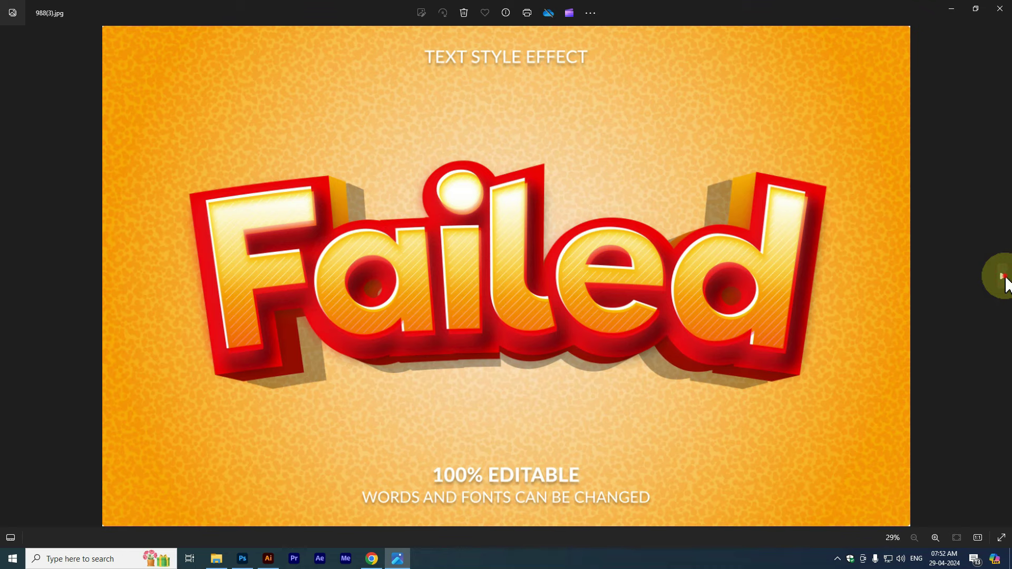
{"action": "left_click", "coordinate": [1004, 275]}
{"action": "left_click", "coordinate": [1005, 276]}
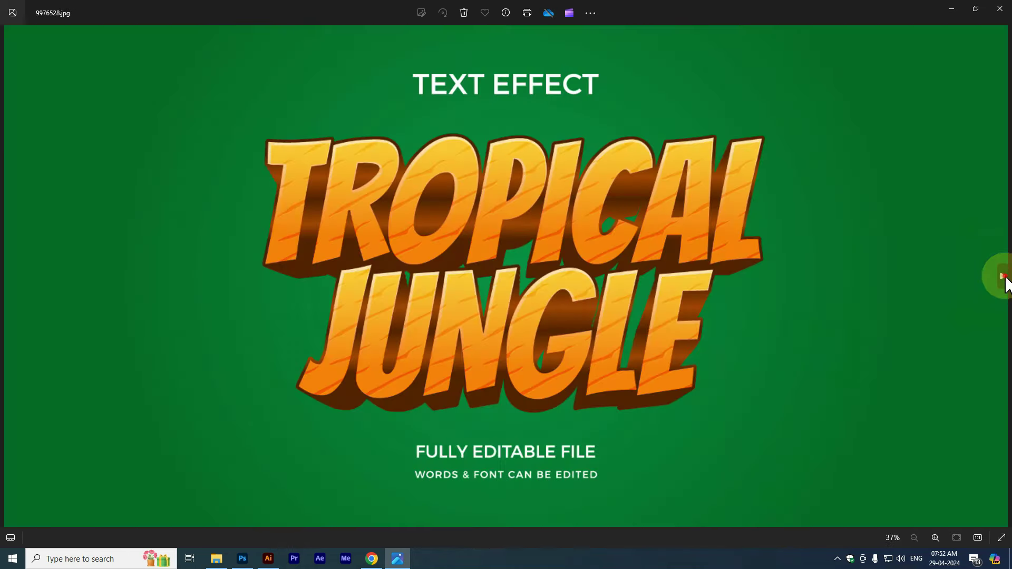
{"action": "left_click", "coordinate": [1004, 276]}
{"action": "left_click", "coordinate": [1004, 276]}
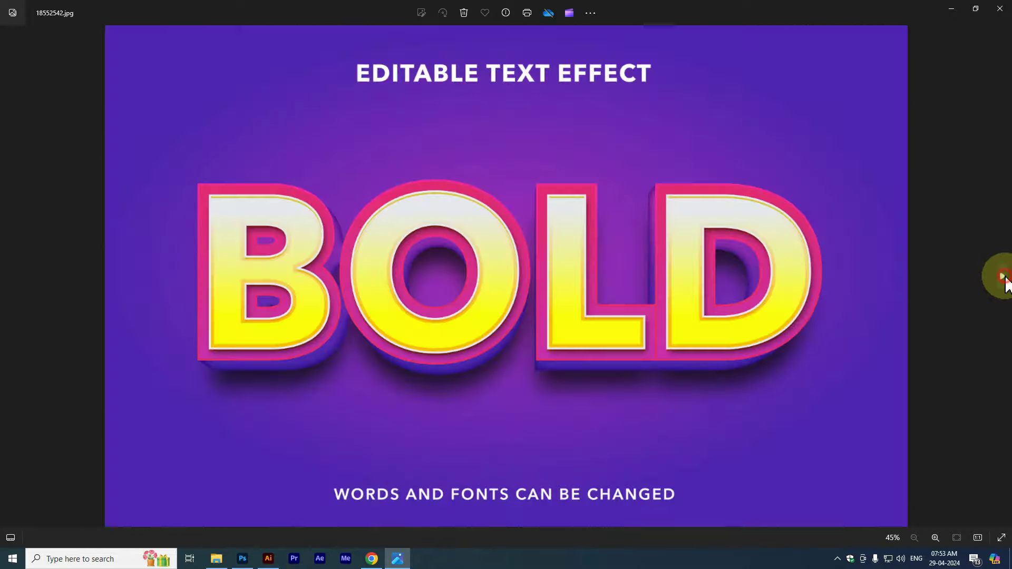
{"action": "left_click", "coordinate": [1005, 276]}
{"action": "left_click", "coordinate": [1004, 276]}
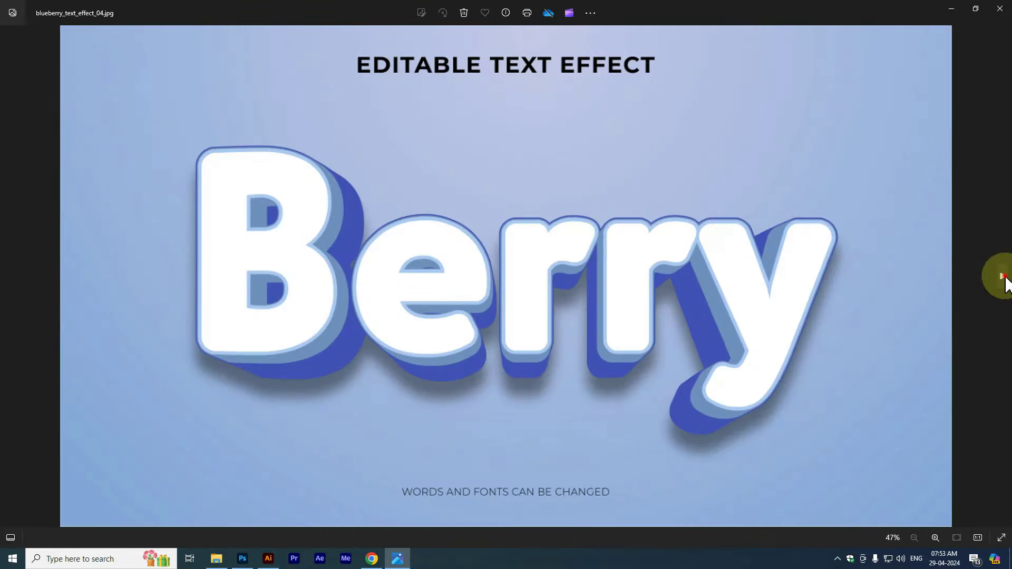
{"action": "left_click", "coordinate": [1004, 276]}
{"action": "left_click", "coordinate": [1004, 276]}
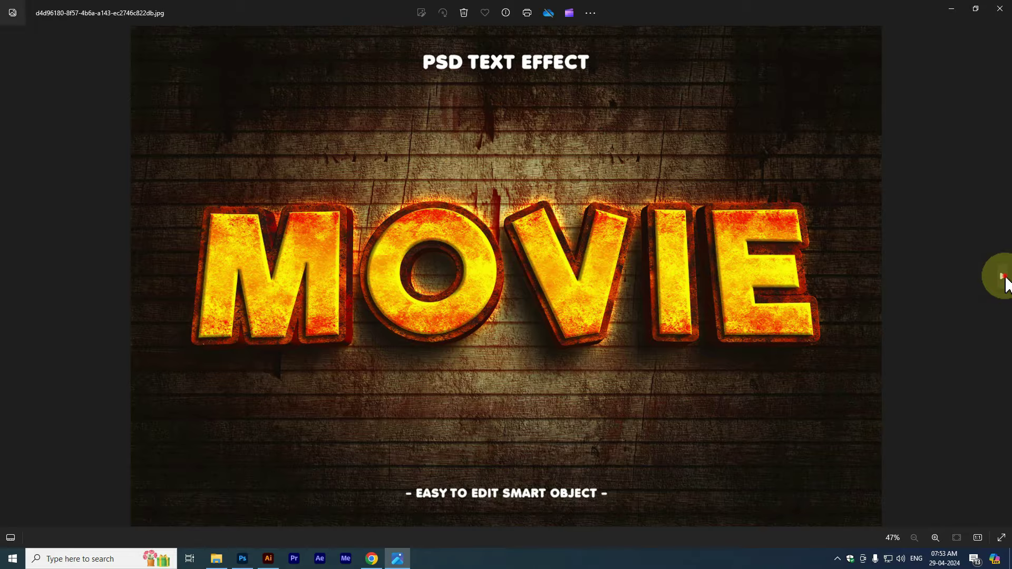
{"action": "left_click", "coordinate": [1004, 276]}
{"action": "left_click", "coordinate": [1005, 276]}
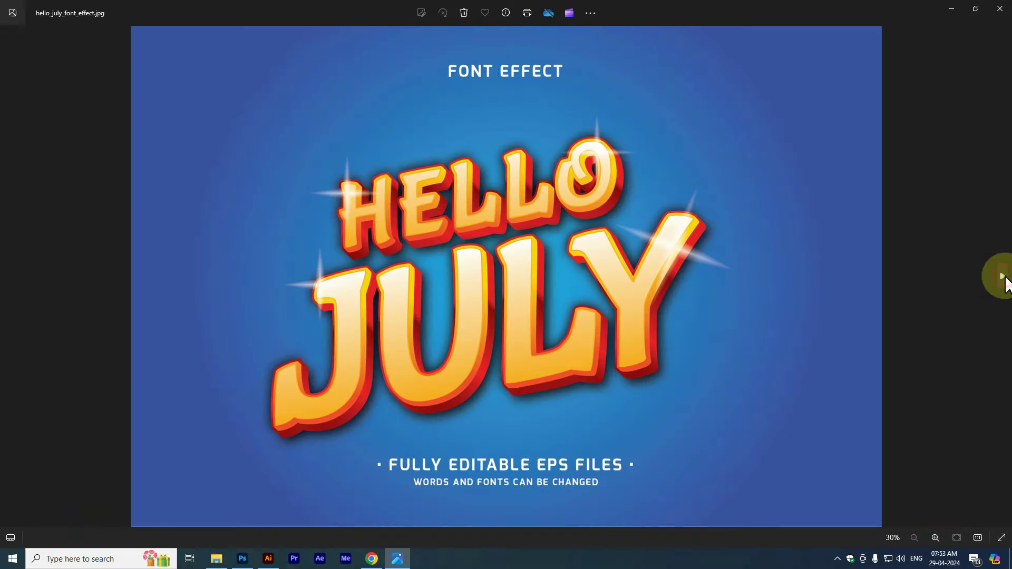
- Step back to the GLOW preview, then page forward to the yellow Hello template
{"action": "left_click", "coordinate": [12, 277]}
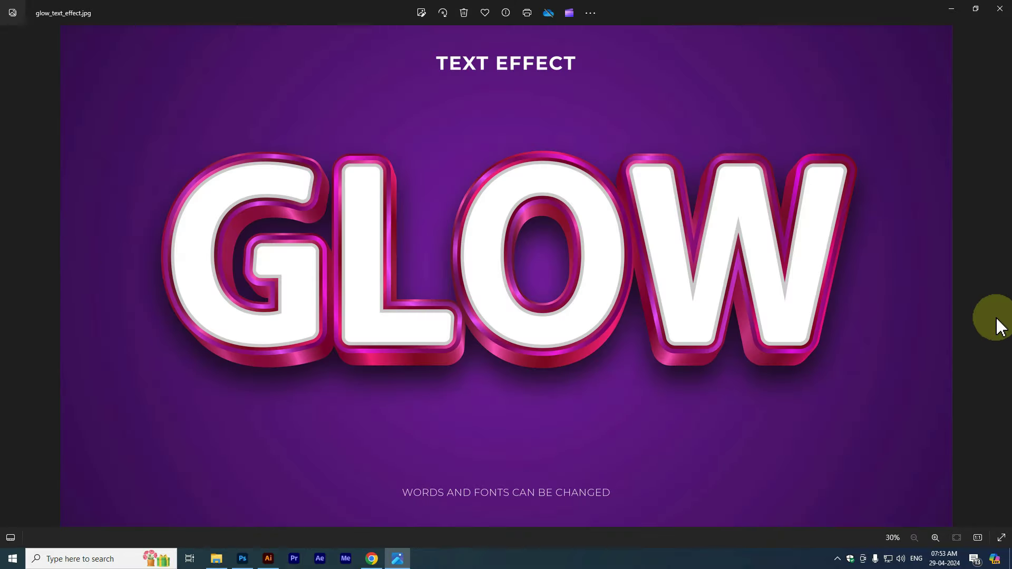
{"action": "left_click", "coordinate": [1008, 285]}
{"action": "left_click", "coordinate": [1008, 284]}
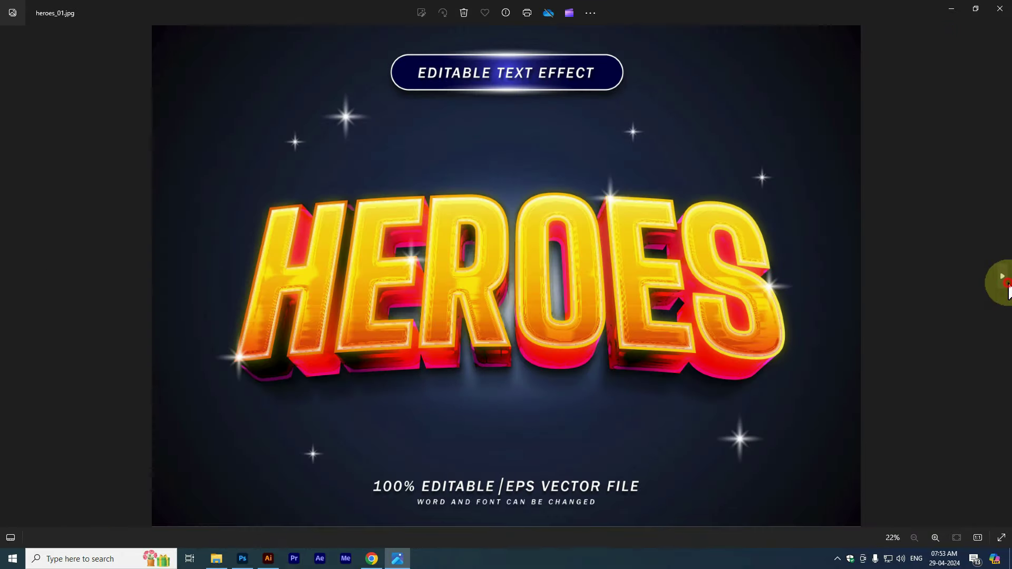
{"action": "left_click", "coordinate": [1008, 284]}
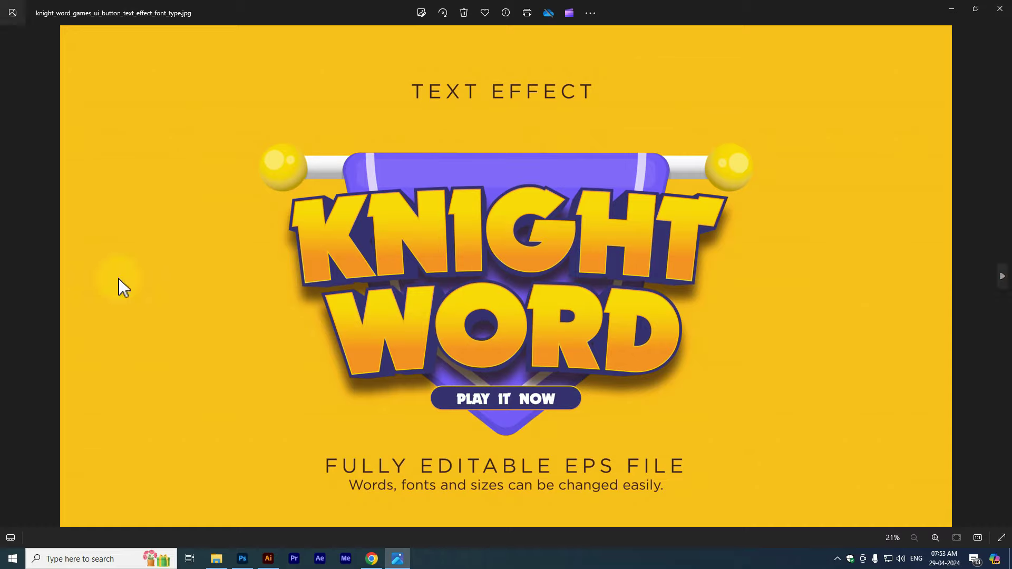
{"action": "left_click", "coordinate": [7, 280]}
{"action": "left_click", "coordinate": [1002, 278]}
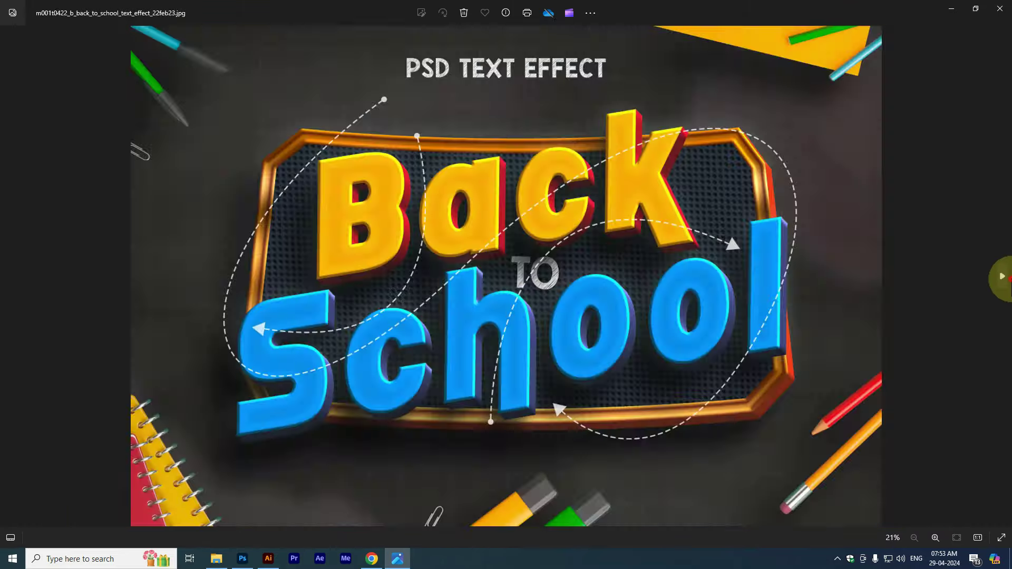
{"action": "left_click", "coordinate": [1001, 279]}
{"action": "left_click", "coordinate": [1001, 278]}
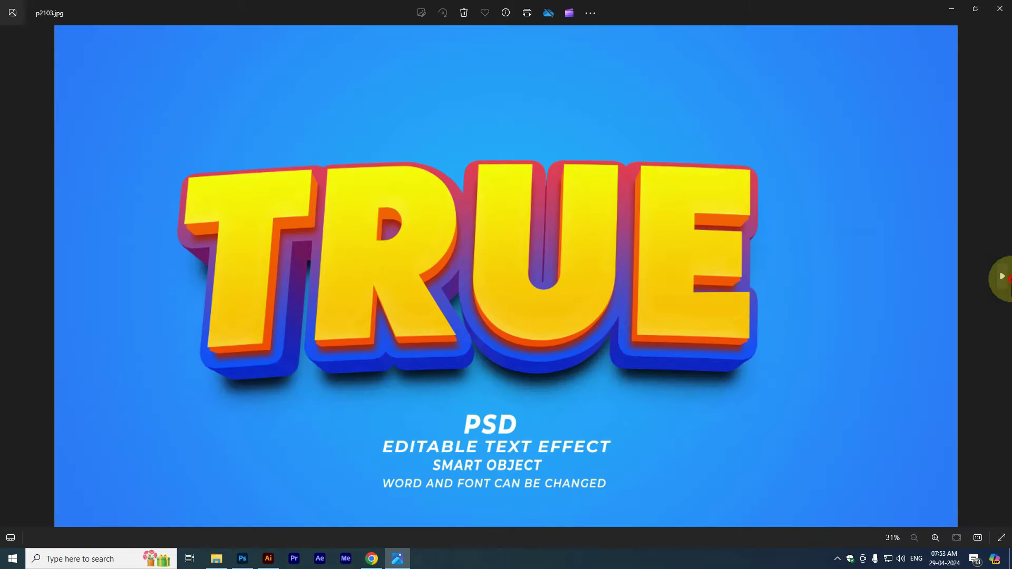
{"action": "left_click", "coordinate": [1002, 278]}
{"action": "left_click", "coordinate": [1002, 279]}
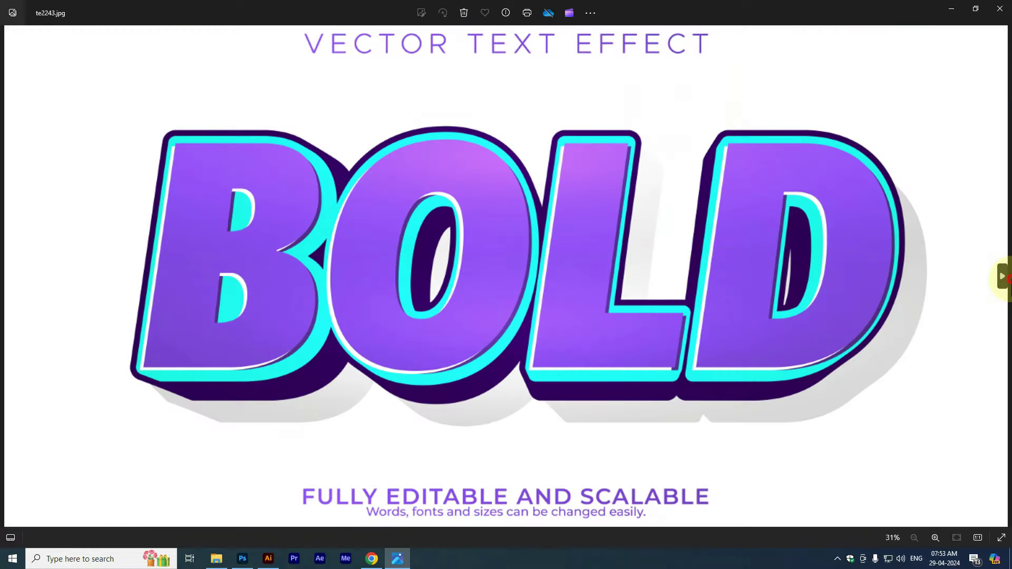
{"action": "left_click", "coordinate": [1001, 279]}
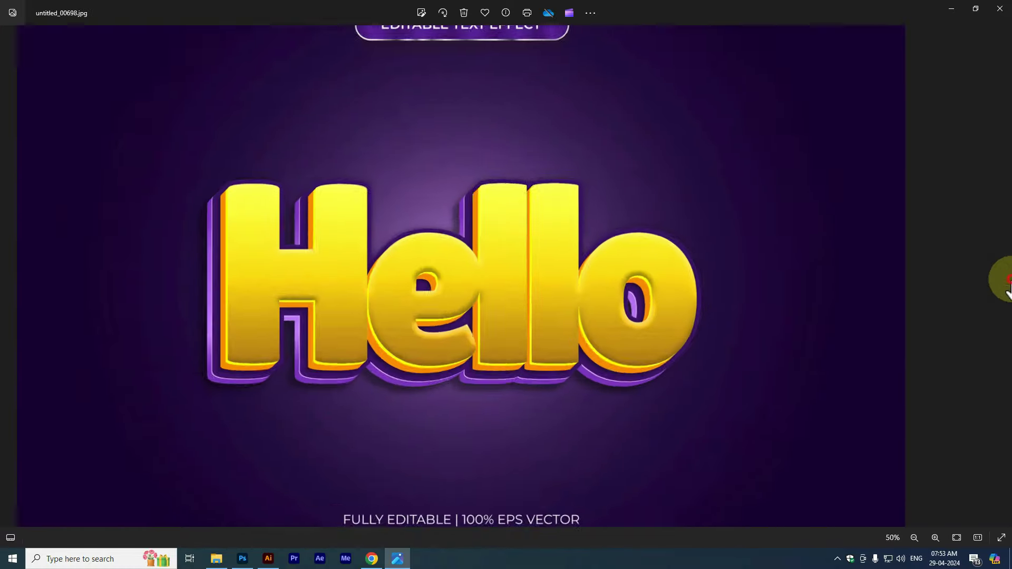
{"action": "scroll", "coordinate": [1008, 285], "scroll_direction": "up", "scroll_amount": 2}
{"action": "scroll", "coordinate": [903, 277], "scroll_direction": "down", "scroll_amount": 3}
- Close the Hello preview and look inside New folder (30)
{"action": "key", "text": "alt+F4"}
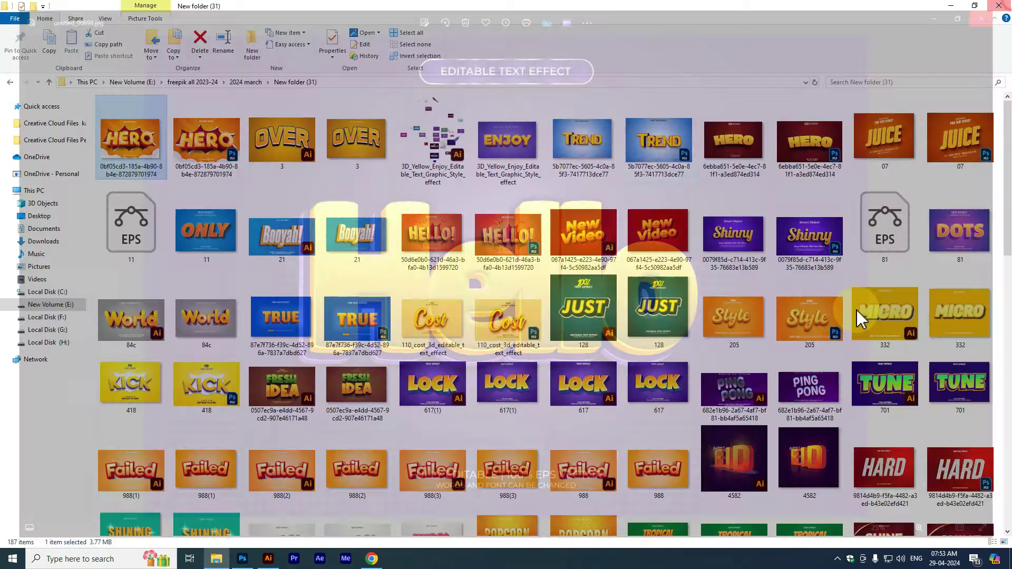
{"action": "key", "text": "Home"}
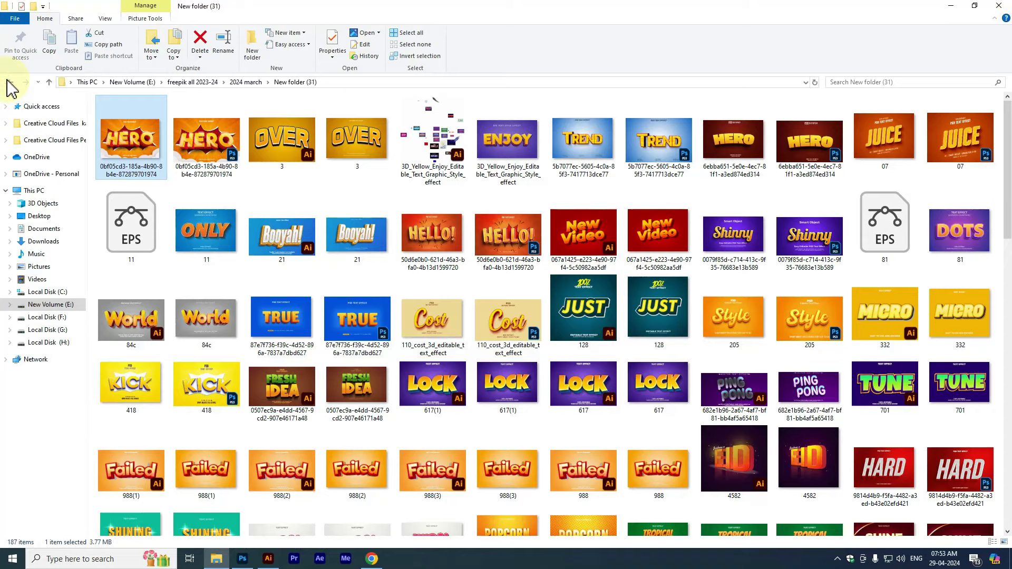
{"action": "left_click", "coordinate": [8, 81]}
{"action": "double_click", "coordinate": [256, 414]}
{"action": "scroll", "coordinate": [372, 316], "scroll_direction": "down", "scroll_amount": 5}
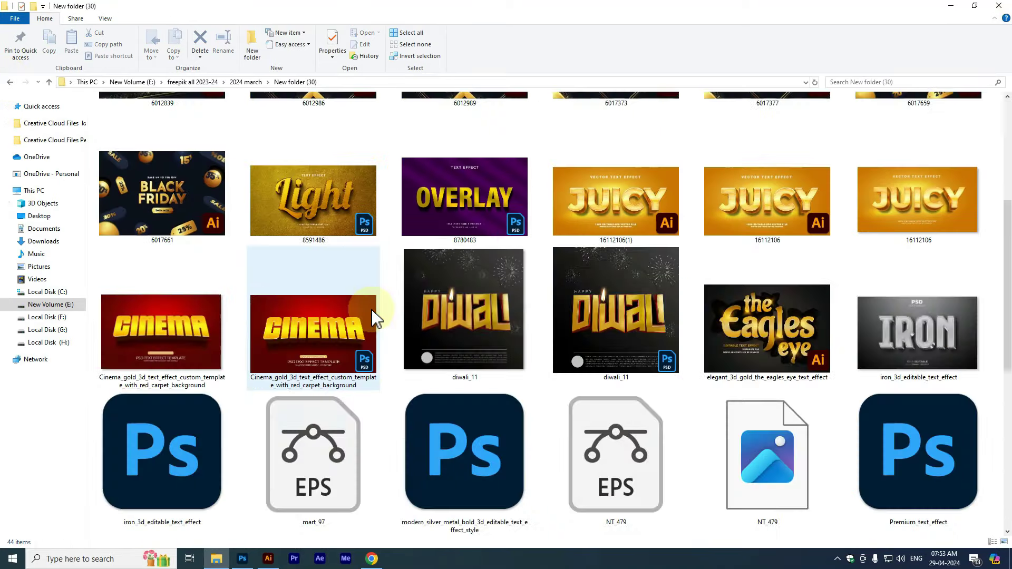
{"action": "scroll", "coordinate": [369, 314], "scroll_direction": "down", "scroll_amount": 5}
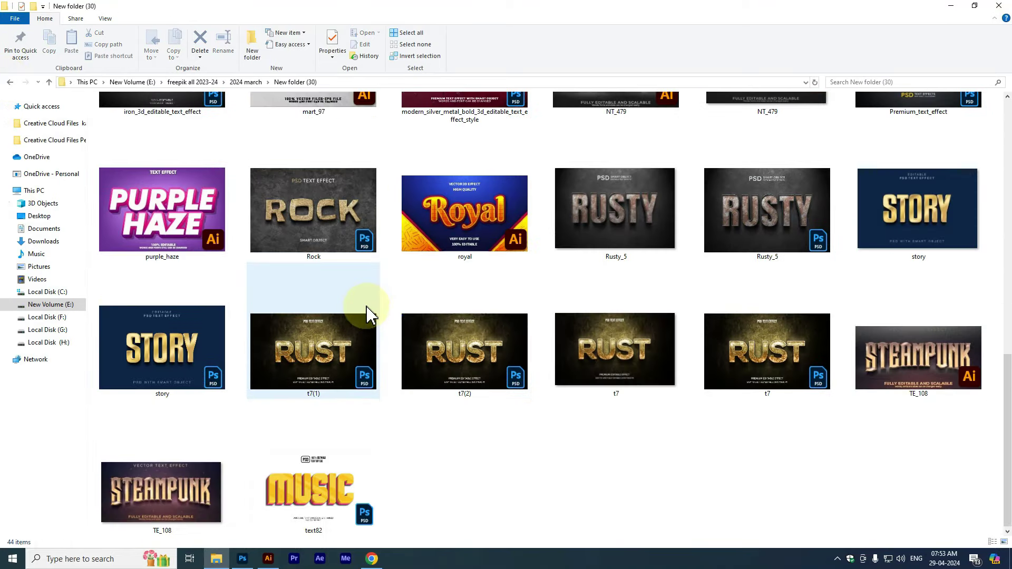
- Go to New folder (29) and select the True! text-effect preview
{"action": "left_click", "coordinate": [9, 83]}
{"action": "double_click", "coordinate": [138, 406]}
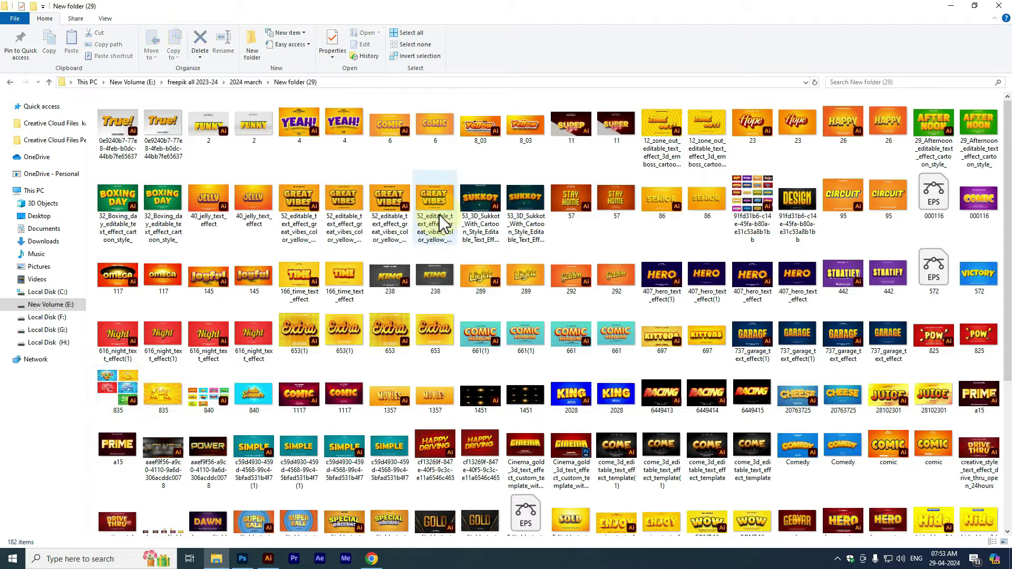
{"action": "scroll", "coordinate": [168, 125], "scroll_direction": "up", "scroll_amount": 2}
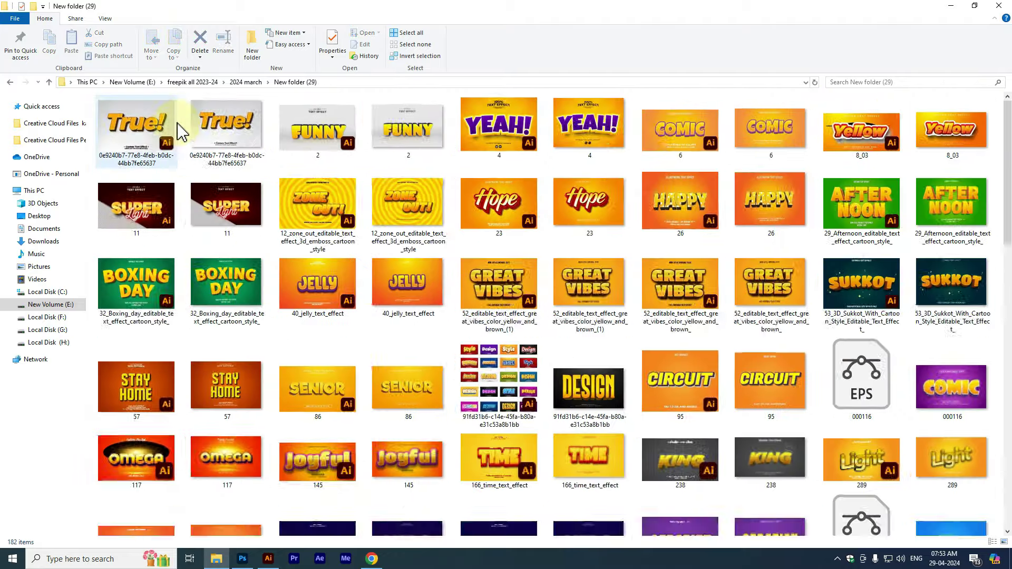
{"action": "scroll", "coordinate": [184, 132], "scroll_direction": "up", "scroll_amount": 1}
{"action": "left_click", "coordinate": [274, 149]}
- Open True! in Photos and page through Happy, Jelly, Great Vibes, Sukkot, Senior, Circuit to Comic
{"action": "double_click", "coordinate": [274, 149]}
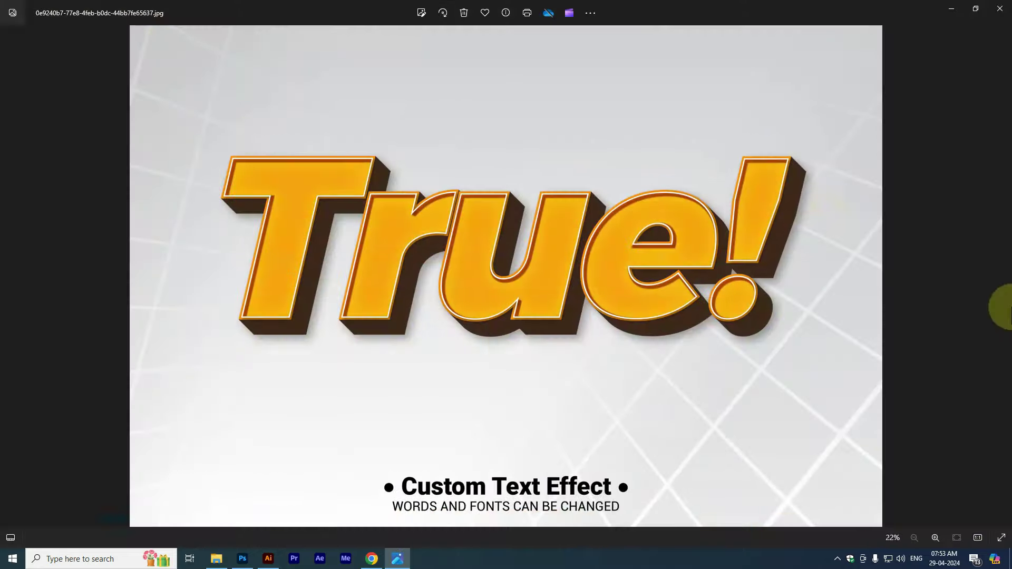
{"action": "left_click", "coordinate": [1000, 269]}
{"action": "left_click", "coordinate": [1002, 276]}
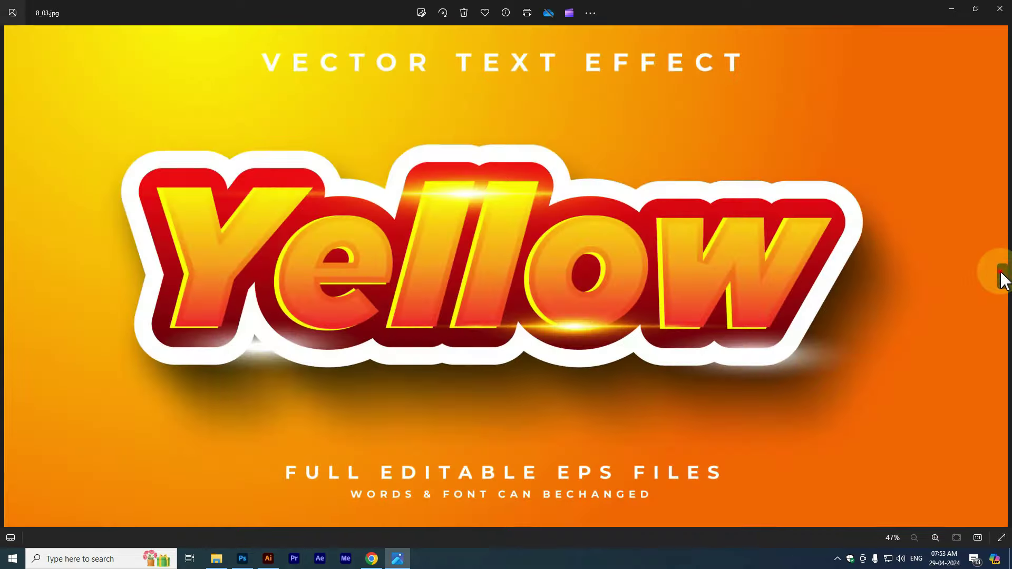
{"action": "left_click", "coordinate": [1003, 281]}
{"action": "left_click", "coordinate": [1003, 281]}
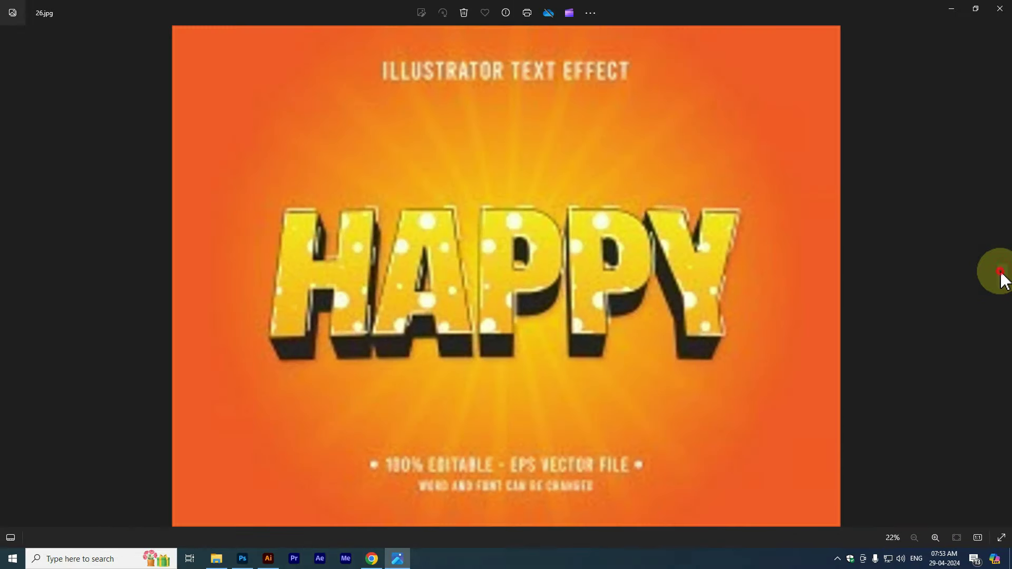
{"action": "left_click", "coordinate": [1003, 280]}
{"action": "left_click", "coordinate": [1003, 281]}
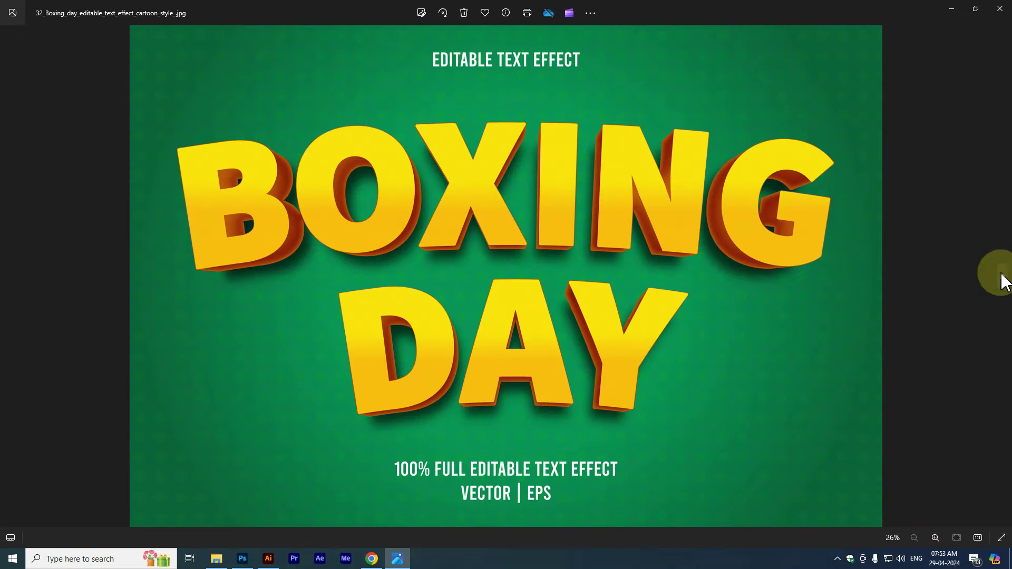
{"action": "left_click", "coordinate": [1003, 282]}
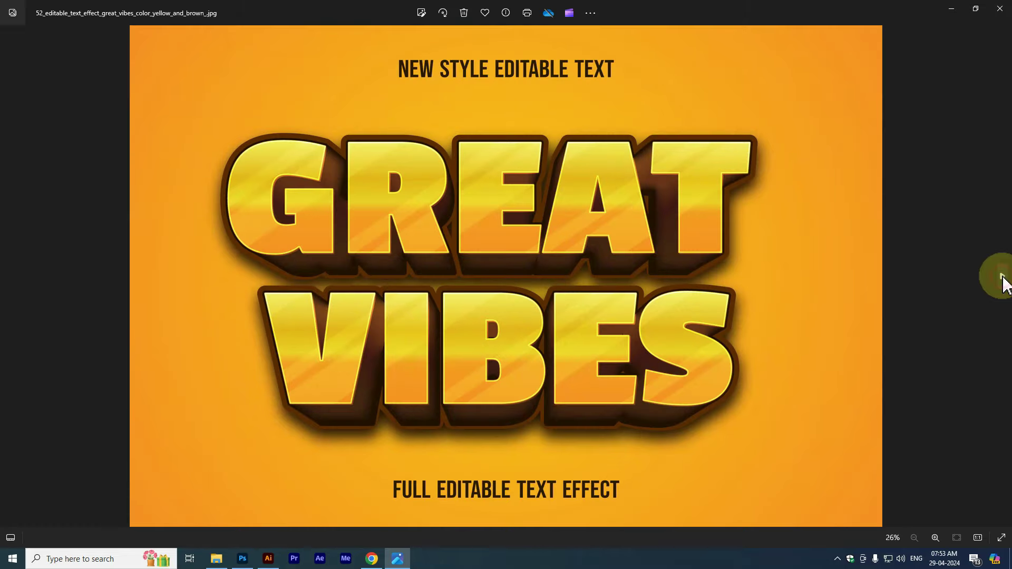
{"action": "left_click", "coordinate": [1005, 282]}
{"action": "left_click", "coordinate": [1004, 283]}
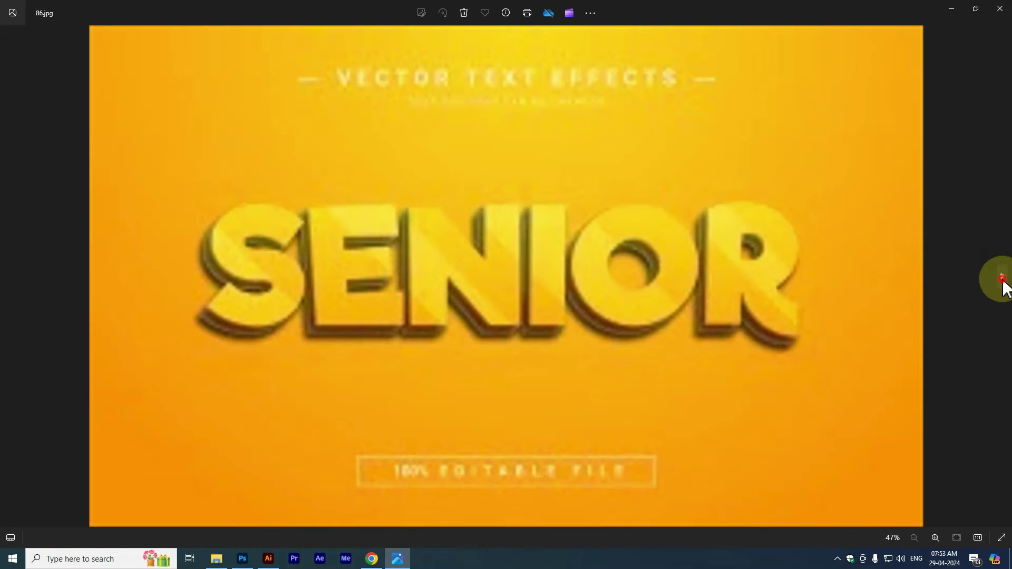
{"action": "left_click", "coordinate": [1003, 282]}
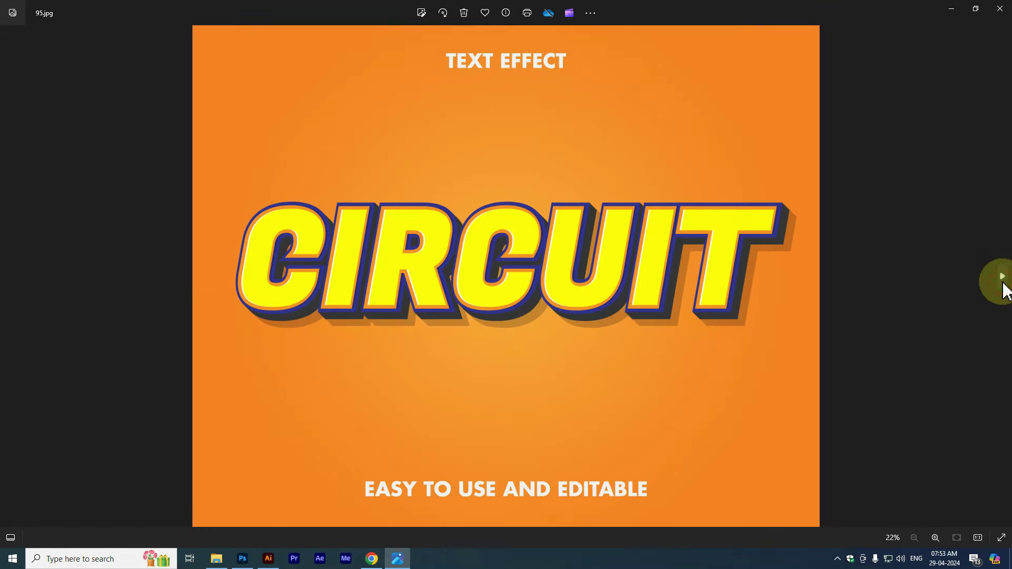
{"action": "left_click", "coordinate": [1004, 284]}
- Return to Circuit, then page through Omega, Time, Hero, Night, Extra, Kittens and Garage
{"action": "left_click", "coordinate": [6, 276]}
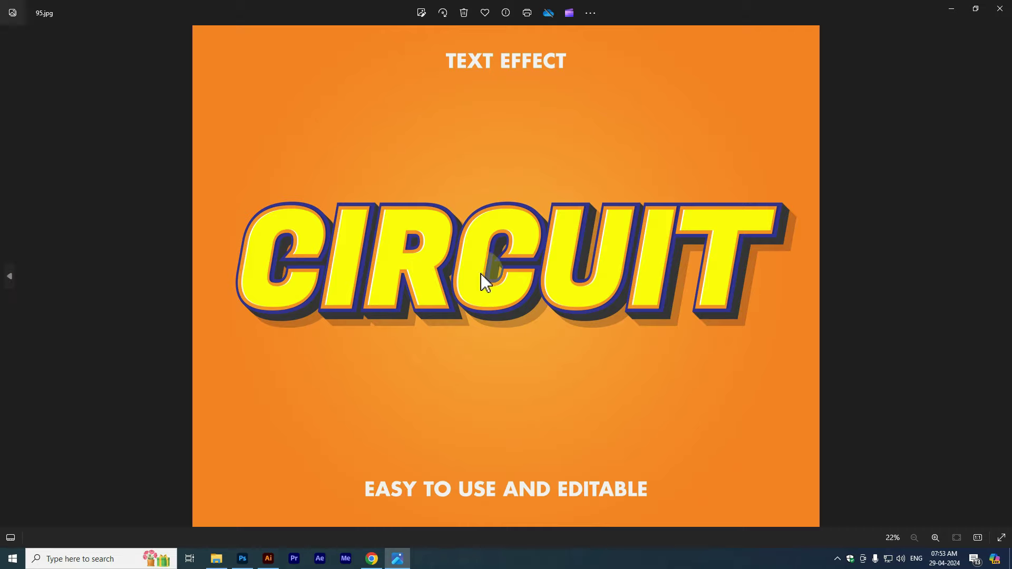
{"action": "left_click", "coordinate": [1003, 285]}
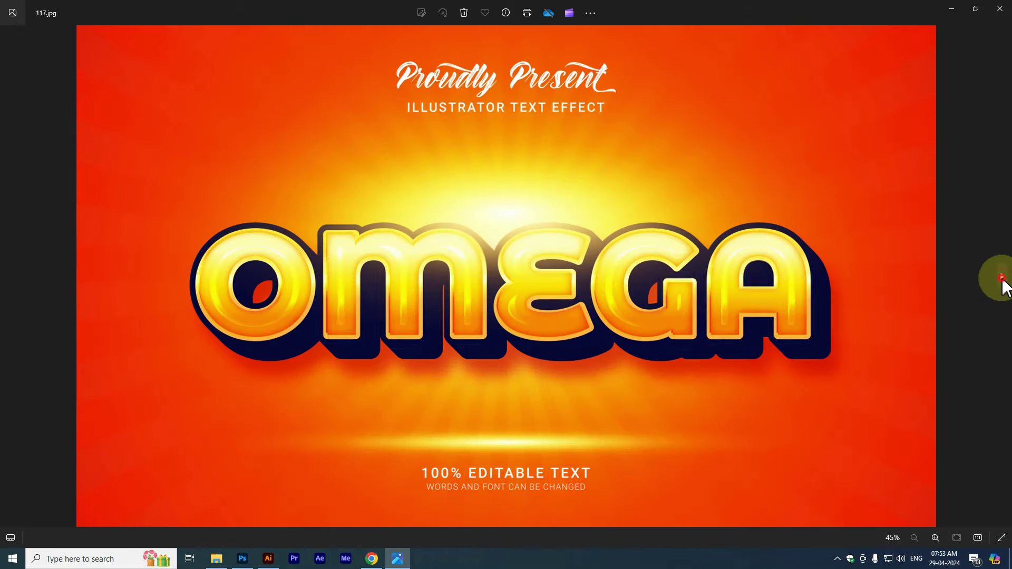
{"action": "left_click", "coordinate": [1002, 279]}
{"action": "left_click", "coordinate": [1002, 280]}
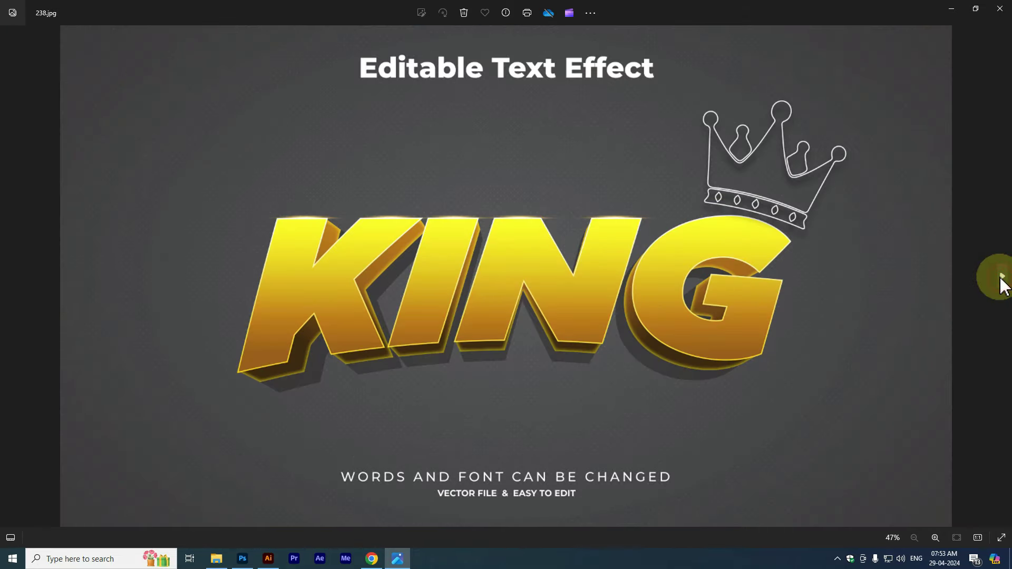
{"action": "left_click", "coordinate": [1002, 279]}
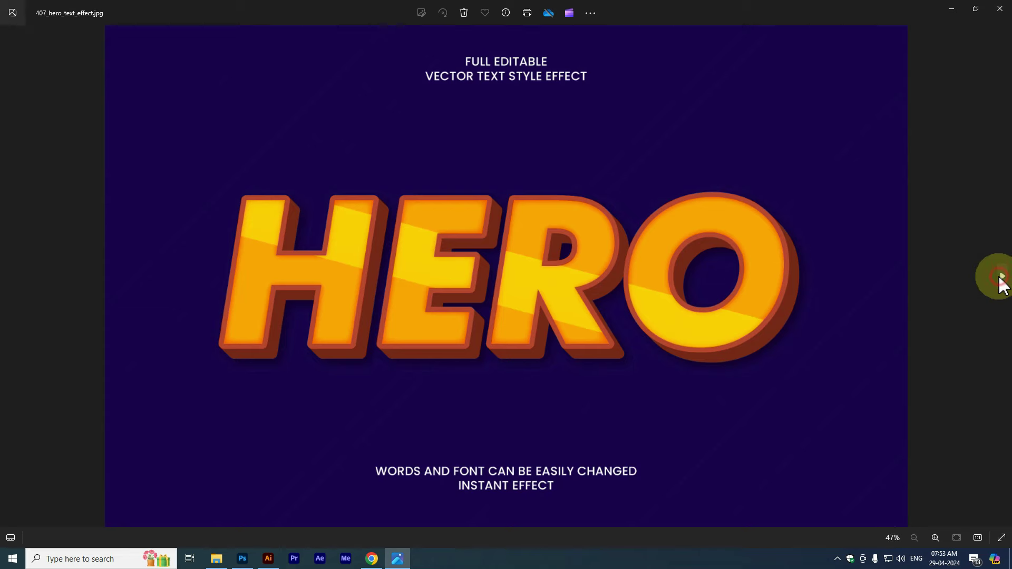
{"action": "left_click", "coordinate": [1002, 280]}
{"action": "left_click", "coordinate": [1002, 280]}
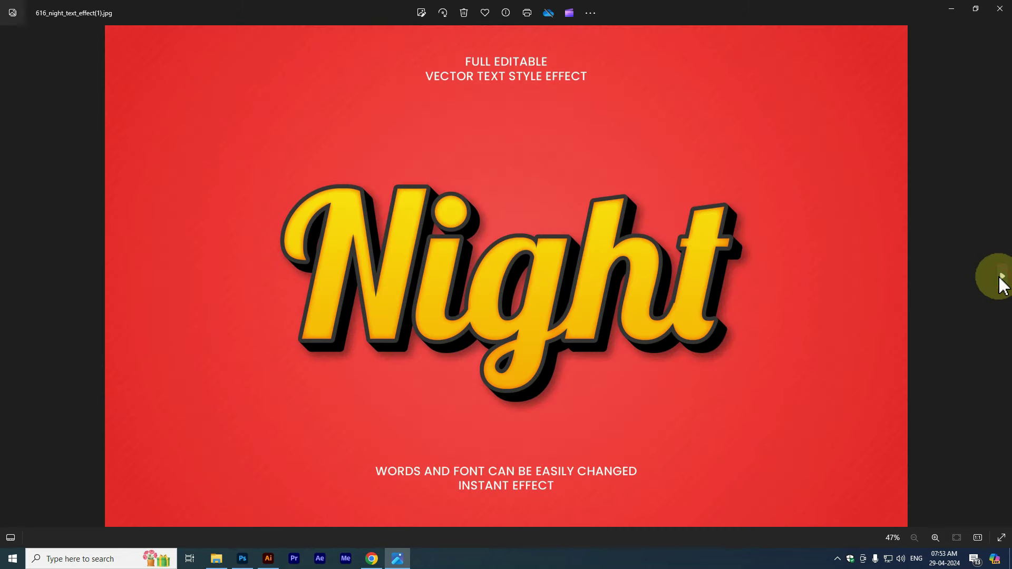
{"action": "left_click", "coordinate": [1002, 279]}
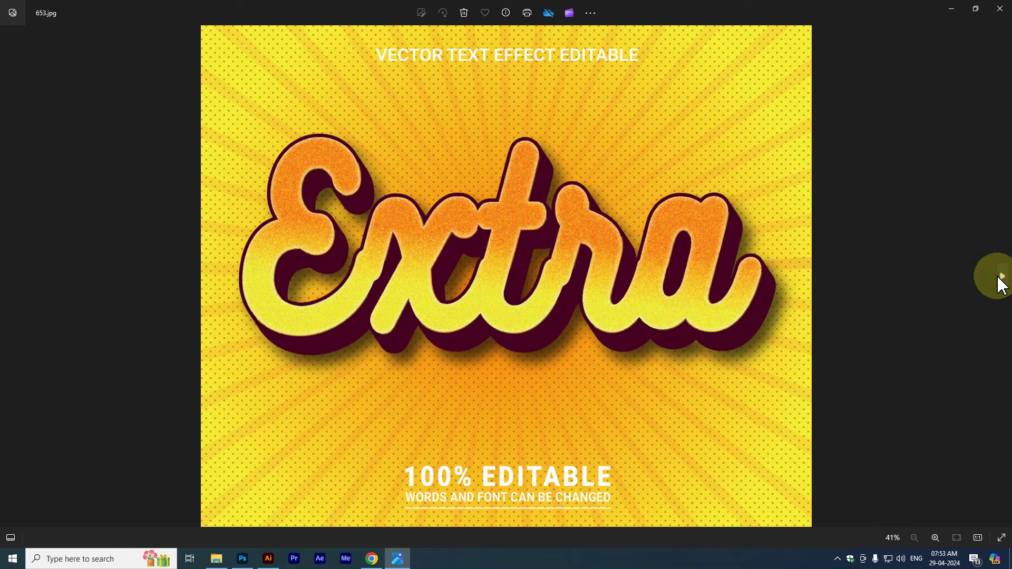
{"action": "left_click", "coordinate": [1002, 280]}
{"action": "left_click", "coordinate": [1002, 279]}
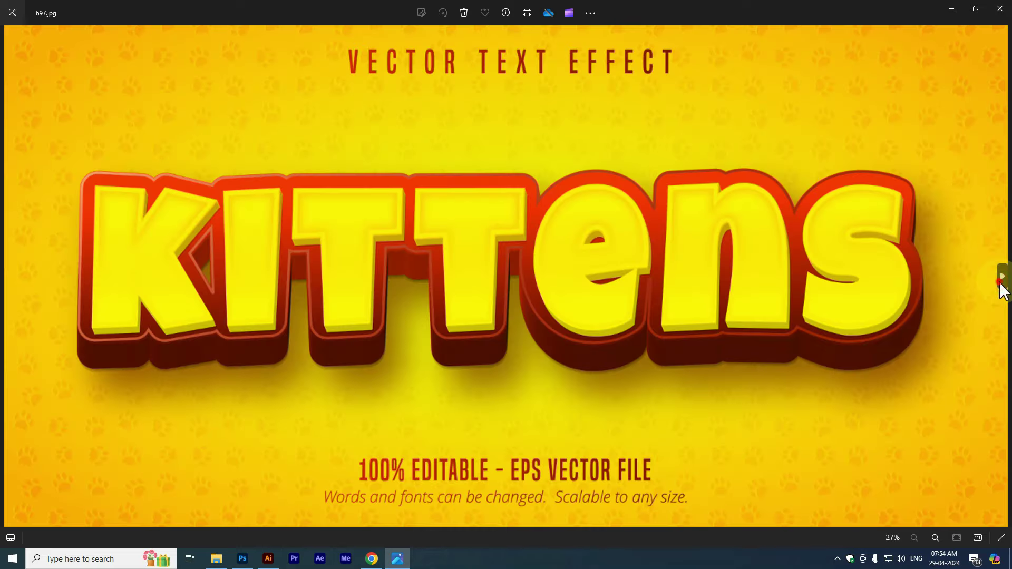
{"action": "left_click", "coordinate": [1002, 279]}
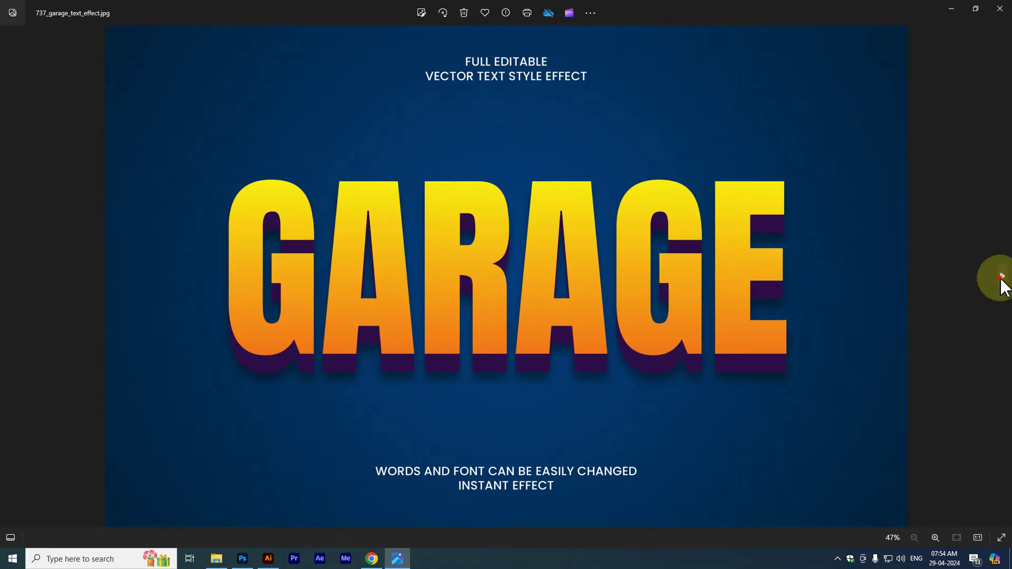
{"action": "left_click", "coordinate": [1003, 279]}
- Page through Comic, Racing and Prime to the Simple template, then close Photos
{"action": "left_click", "coordinate": [1002, 279]}
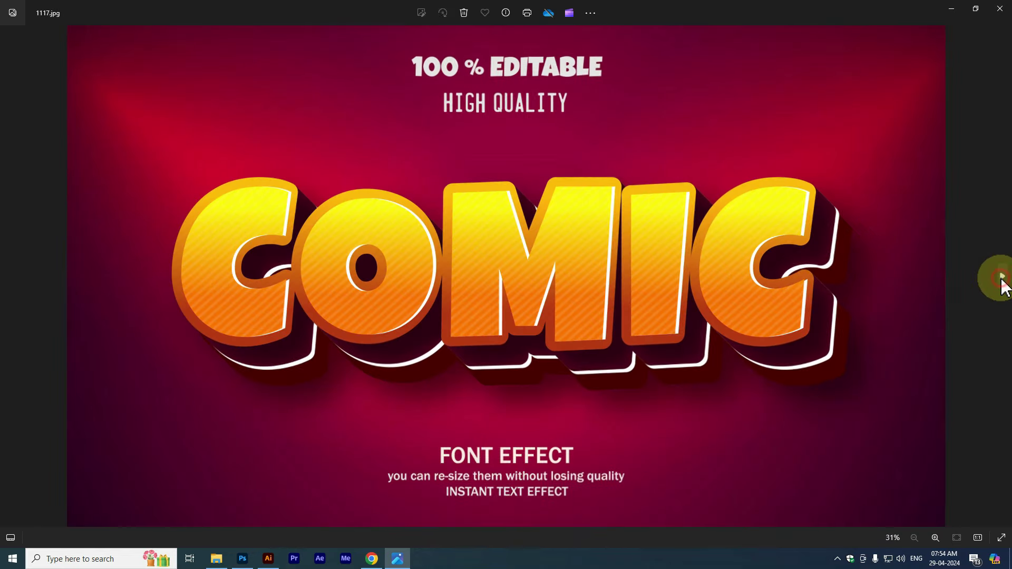
{"action": "left_click", "coordinate": [1002, 279]}
{"action": "left_click", "coordinate": [1002, 279]}
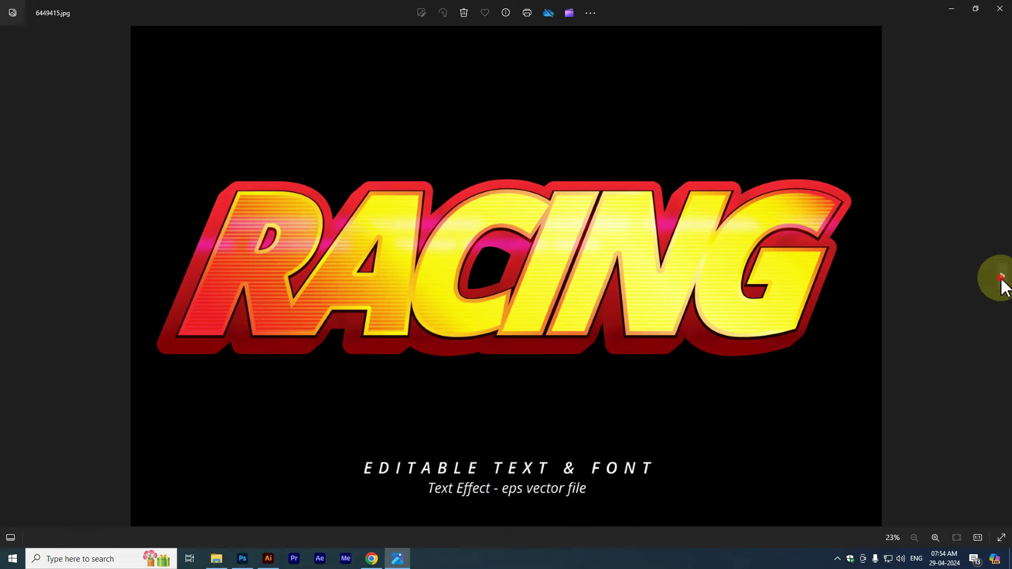
{"action": "left_click", "coordinate": [1002, 279]}
{"action": "left_click", "coordinate": [1002, 280]}
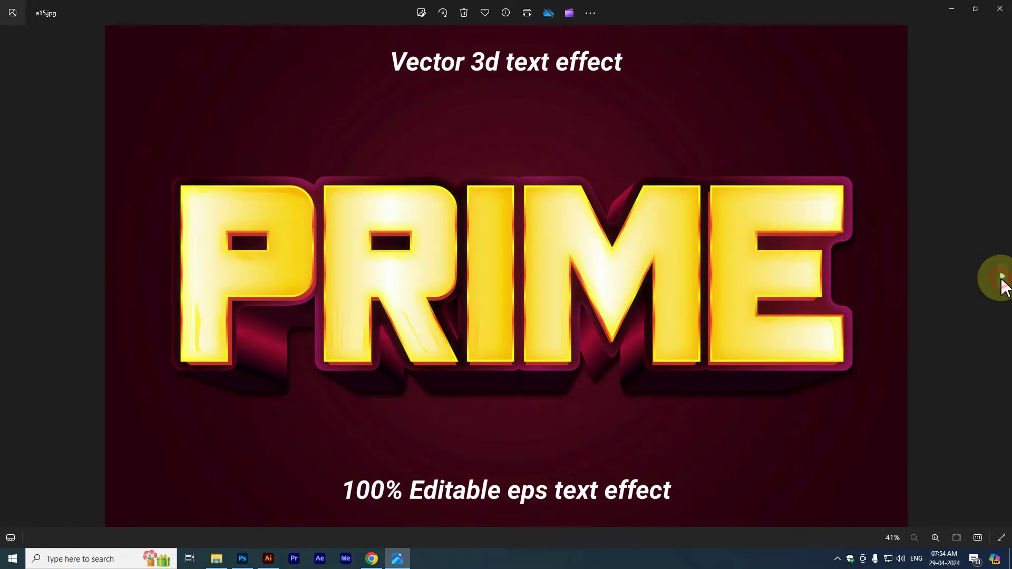
{"action": "left_click", "coordinate": [1002, 279]}
{"action": "left_click", "coordinate": [4, 277]}
{"action": "left_click", "coordinate": [5, 277]}
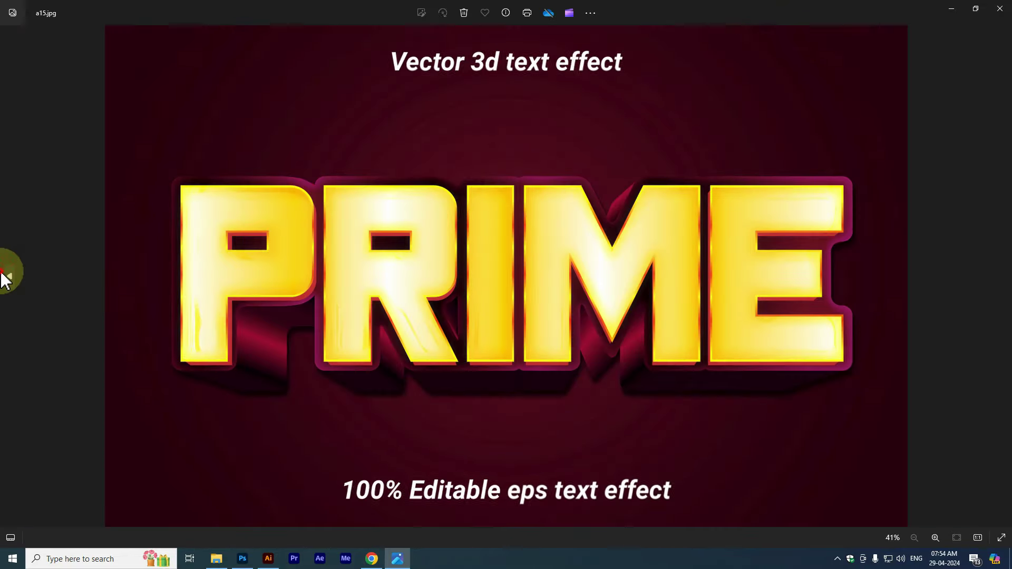
{"action": "left_click", "coordinate": [1002, 277]}
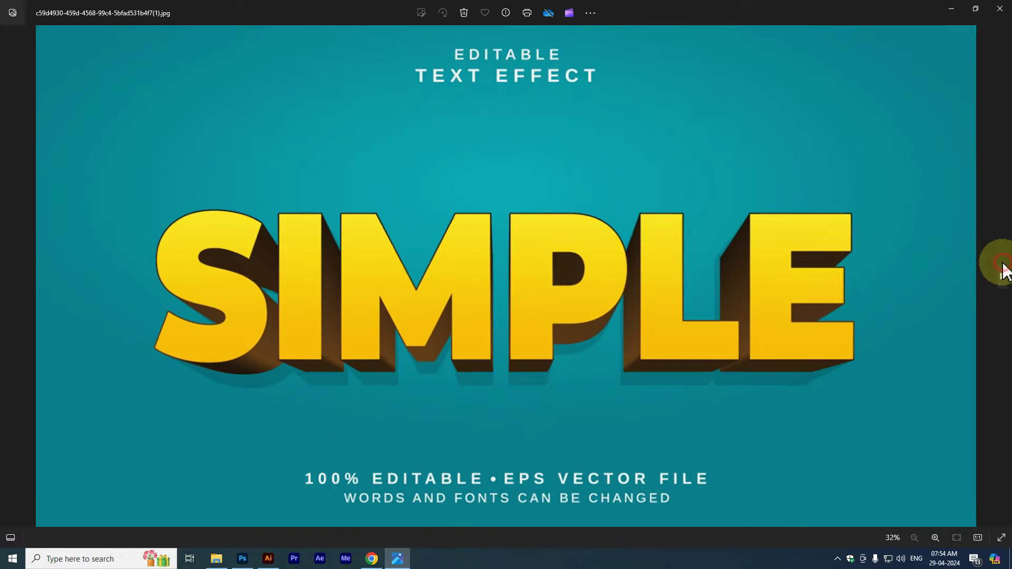
{"action": "left_click", "coordinate": [1002, 277]}
{"action": "left_click", "coordinate": [1000, 9]}
- Scroll New folder (29), then view the Goals text-effect preview and close it
{"action": "scroll", "coordinate": [332, 265], "scroll_direction": "down", "scroll_amount": 10}
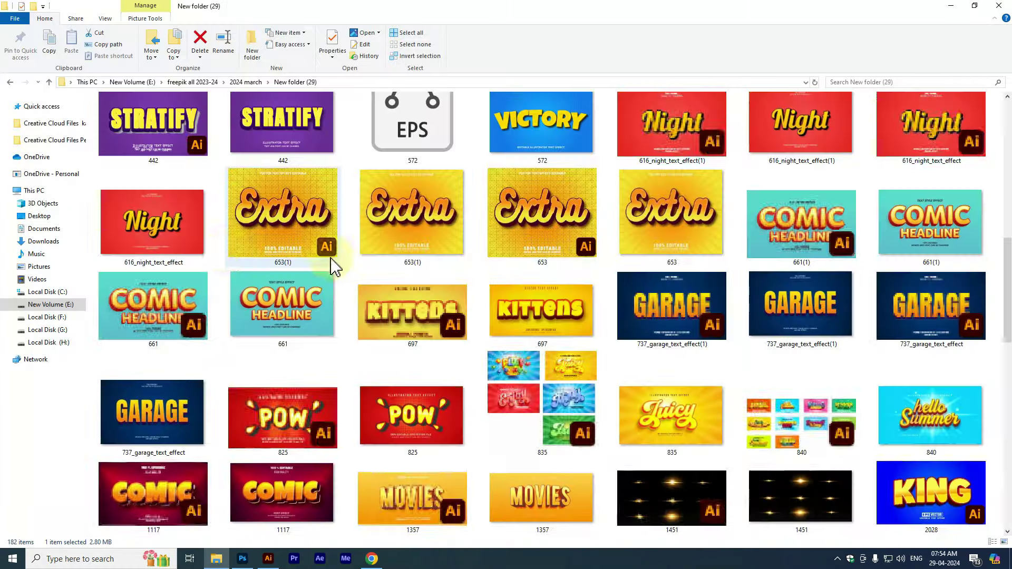
{"action": "scroll", "coordinate": [268, 288], "scroll_direction": "down", "scroll_amount": 10}
{"action": "scroll", "coordinate": [438, 334], "scroll_direction": "down", "scroll_amount": 10}
{"action": "scroll", "coordinate": [396, 380], "scroll_direction": "up", "scroll_amount": 5}
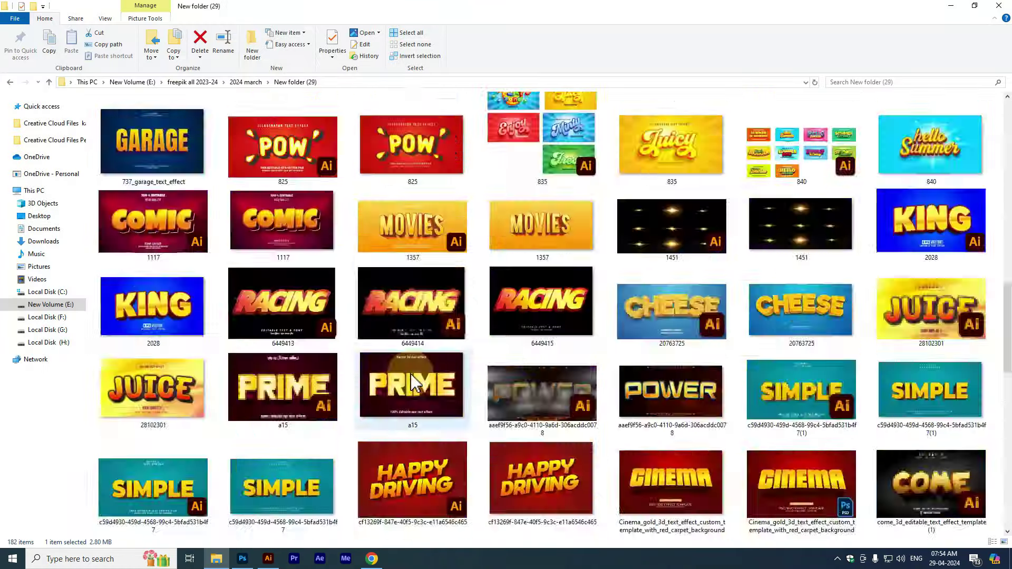
{"action": "scroll", "coordinate": [529, 489], "scroll_direction": "down", "scroll_amount": 5}
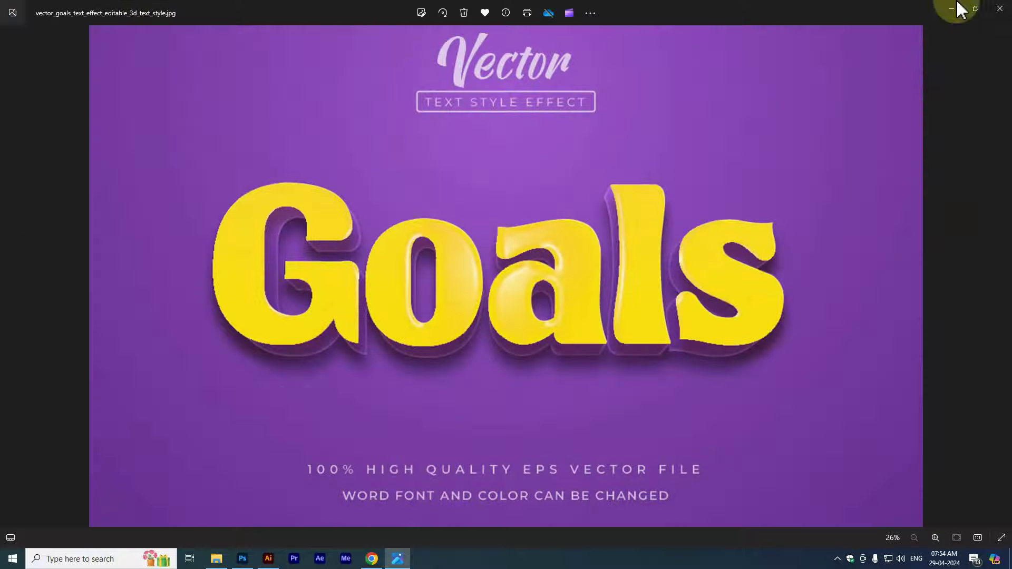
{"action": "left_click", "coordinate": [1000, 8]}
{"action": "double_click", "coordinate": [661, 467]}
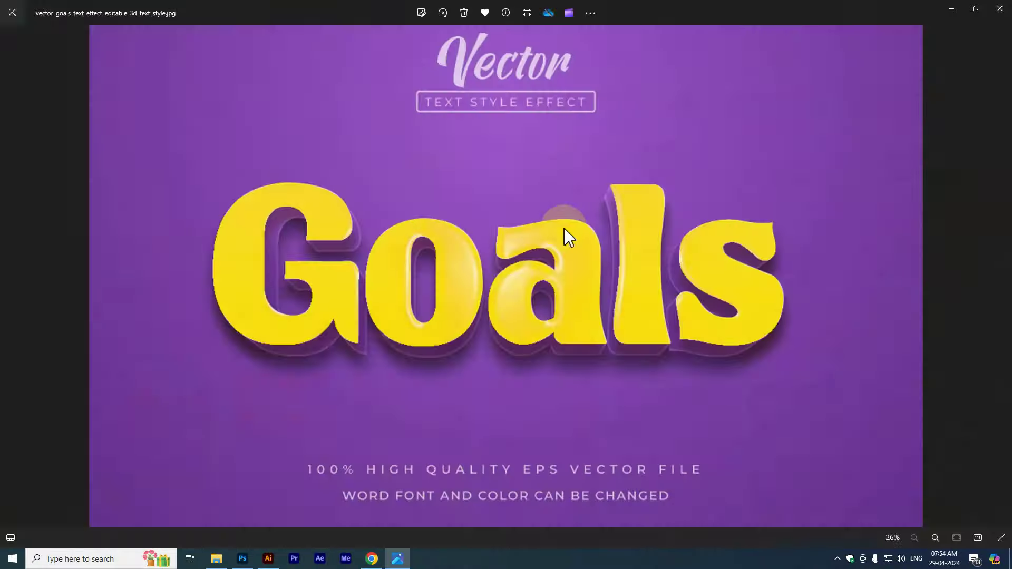
{"action": "left_click", "coordinate": [1000, 9]}
- Look through the lens-flare glow effects in New folder (28)
{"action": "left_click", "coordinate": [9, 82]}
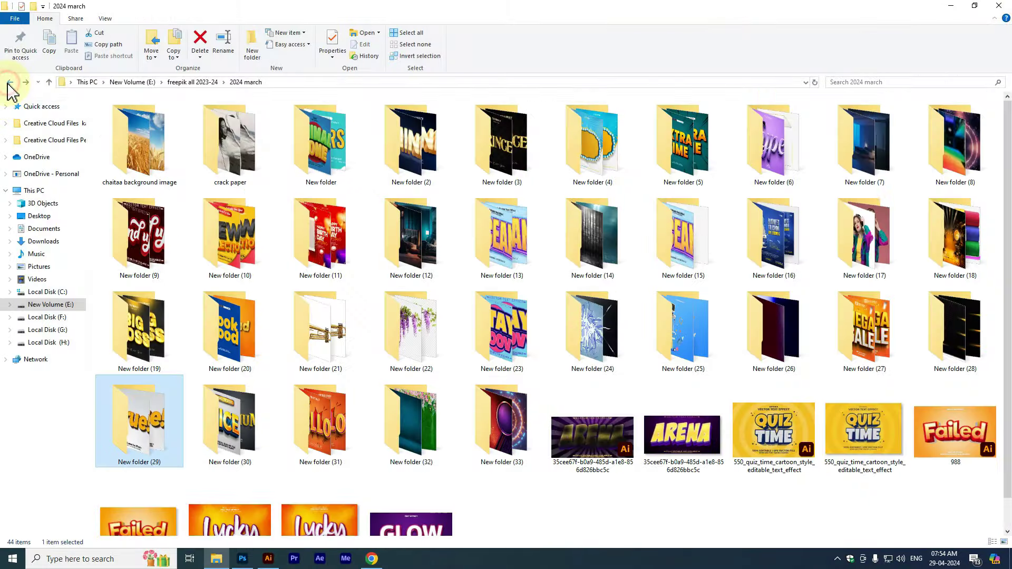
{"action": "double_click", "coordinate": [958, 350]}
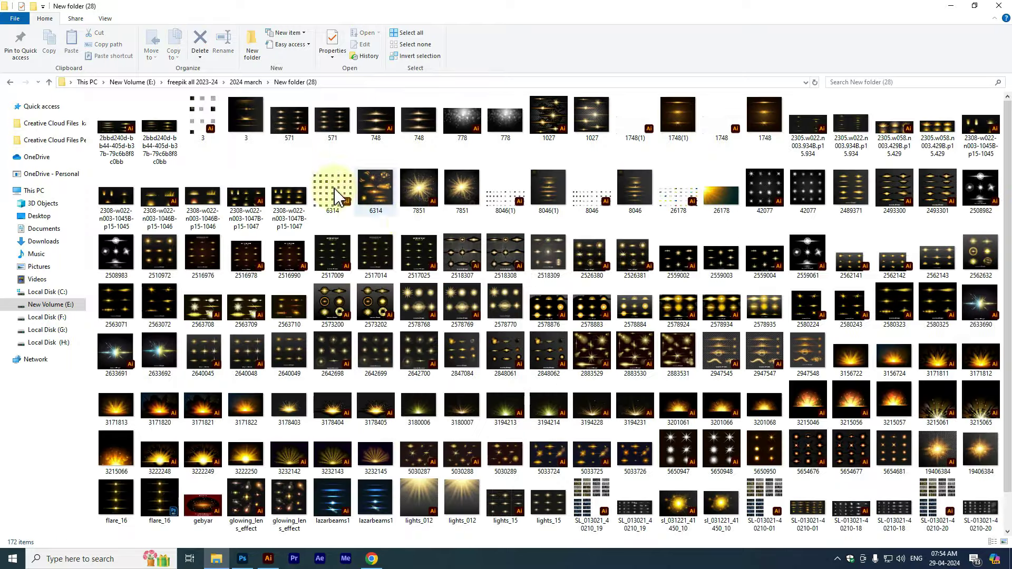
{"action": "scroll", "coordinate": [634, 277], "scroll_direction": "up", "scroll_amount": 1}
{"action": "scroll", "coordinate": [624, 268], "scroll_direction": "up", "scroll_amount": 1}
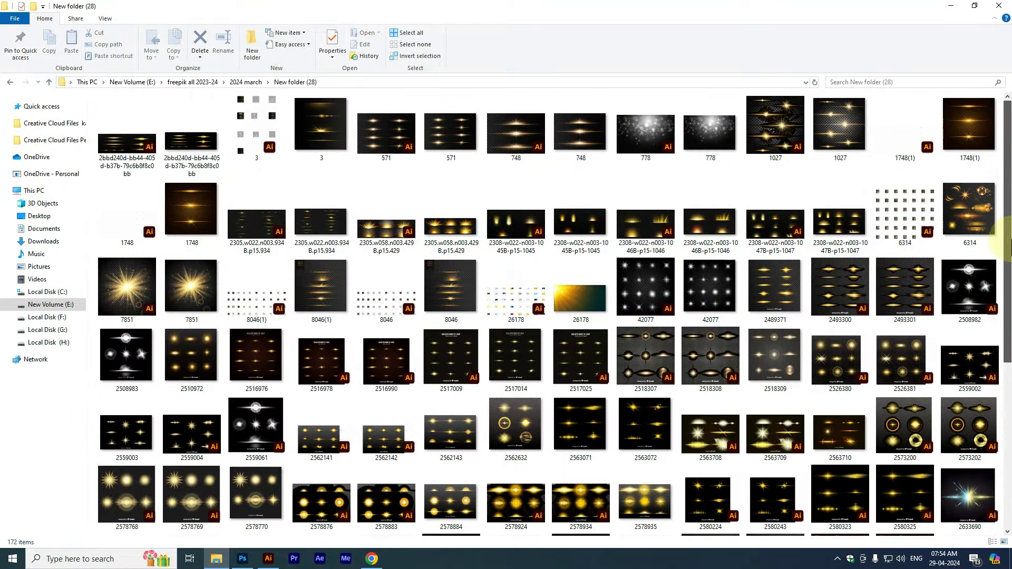
- Browse the text-effect templates in New folder (27)
{"action": "left_click", "coordinate": [9, 83]}
{"action": "double_click", "coordinate": [885, 323]}
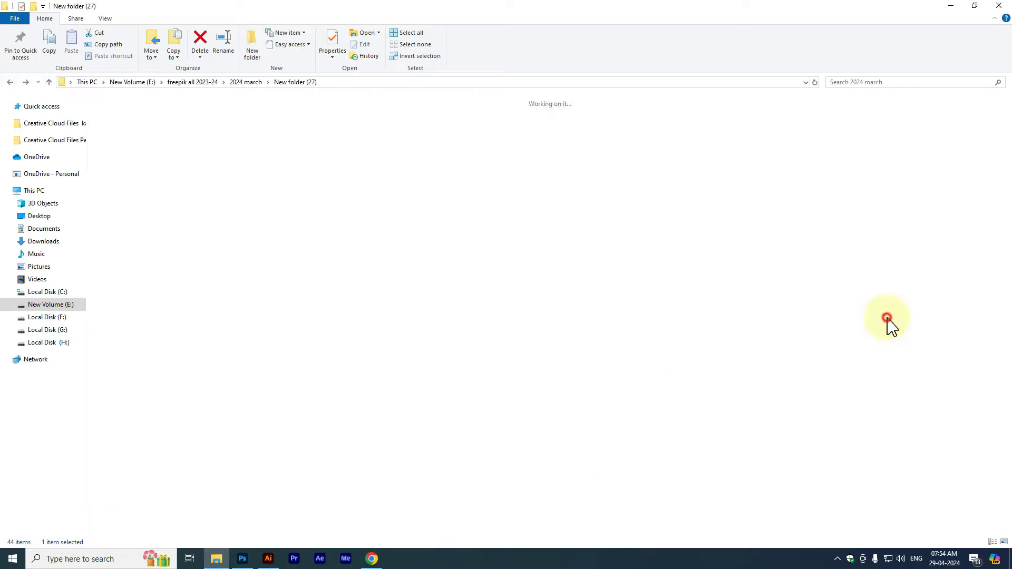
{"action": "scroll", "coordinate": [432, 149], "scroll_direction": "down", "scroll_amount": 5}
{"action": "scroll", "coordinate": [453, 151], "scroll_direction": "down", "scroll_amount": 10}
{"action": "scroll", "coordinate": [452, 140], "scroll_direction": "down", "scroll_amount": 1}
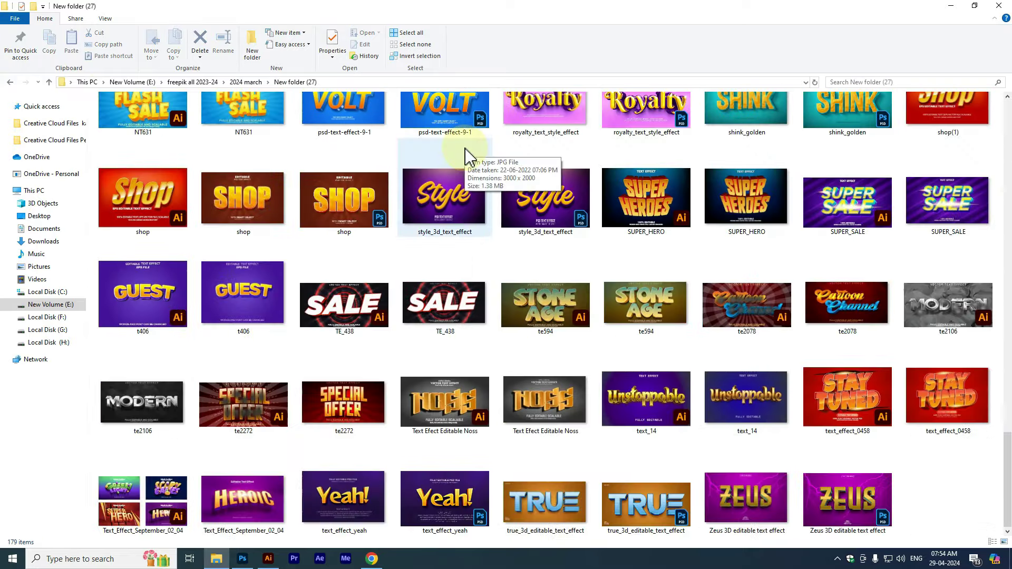
{"action": "scroll", "coordinate": [466, 151], "scroll_direction": "up", "scroll_amount": 10}
{"action": "scroll", "coordinate": [466, 150], "scroll_direction": "down", "scroll_amount": 3}
- Look at New folder (26) light backgrounds, then scroll through New folder (25)
{"action": "left_click", "coordinate": [9, 83]}
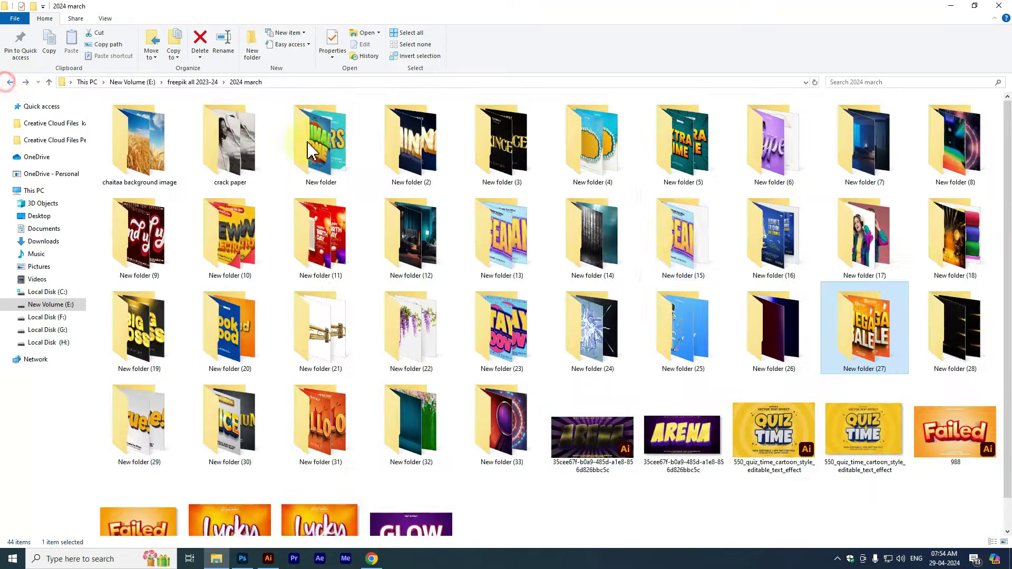
{"action": "double_click", "coordinate": [808, 338]}
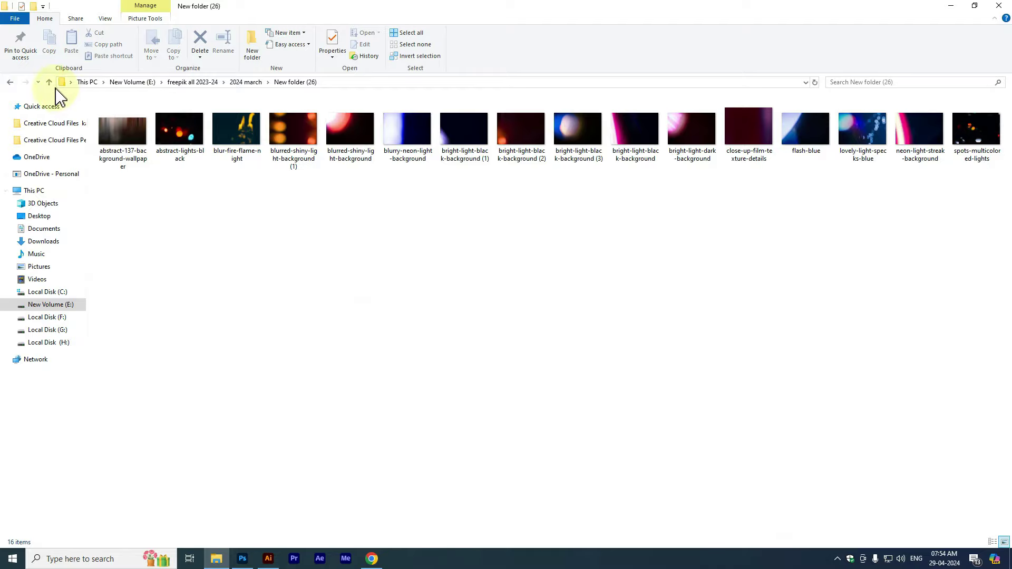
{"action": "left_click", "coordinate": [12, 83]}
{"action": "double_click", "coordinate": [676, 340]}
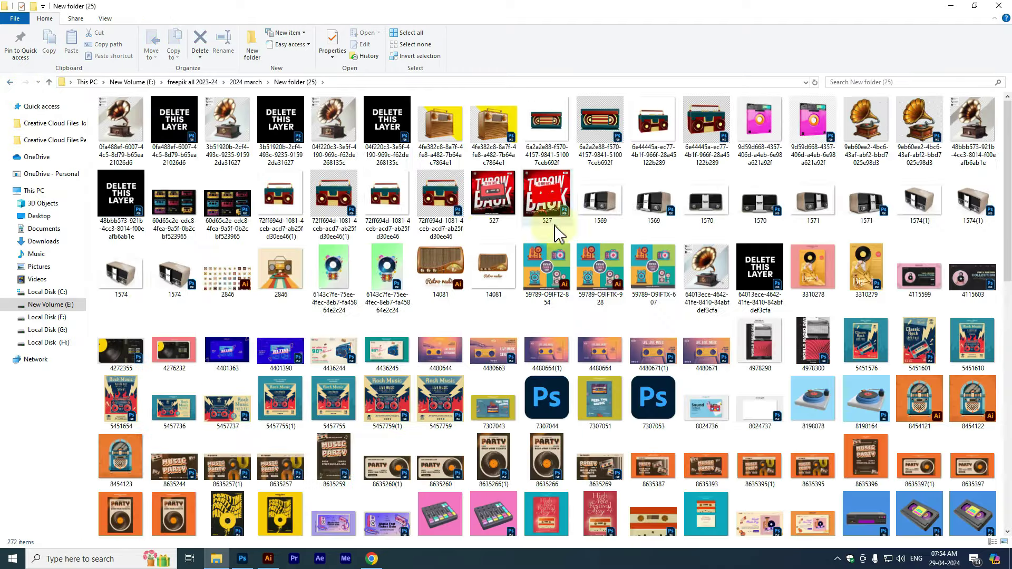
{"action": "scroll", "coordinate": [559, 232], "scroll_direction": "up", "scroll_amount": 1, "text": "ctrl"}
{"action": "scroll", "coordinate": [559, 232], "scroll_direction": "up", "scroll_amount": 1, "text": "ctrl"}
{"action": "scroll", "coordinate": [553, 232], "scroll_direction": "up", "scroll_amount": 1, "text": "ctrl"}
{"action": "scroll", "coordinate": [543, 232], "scroll_direction": "up", "scroll_amount": 1, "text": "ctrl"}
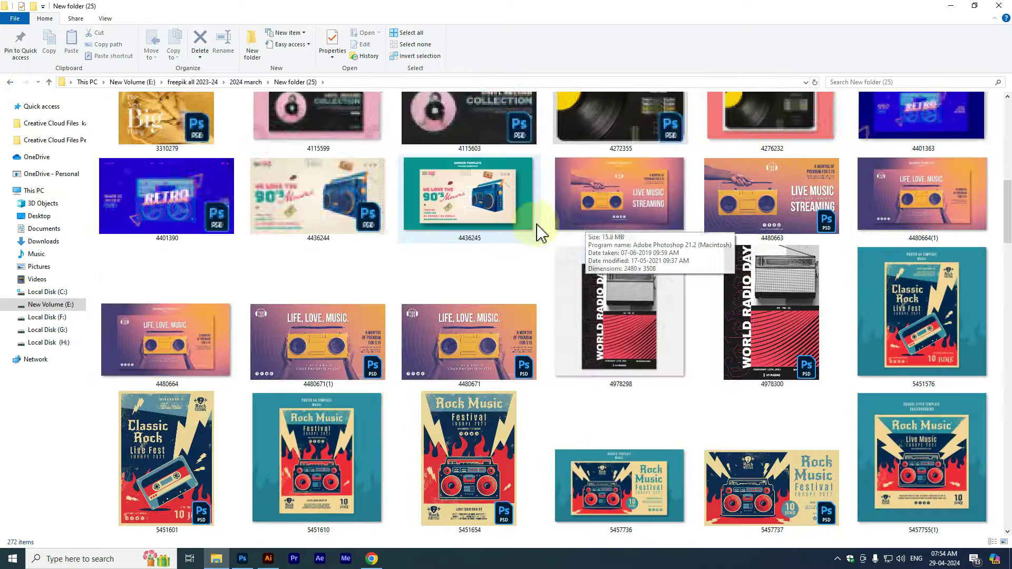
{"action": "mouse_move", "coordinate": [1009, 227]}
{"action": "left_mouse_down"}
{"action": "mouse_move", "coordinate": [1010, 411]}
{"action": "mouse_move", "coordinate": [978, 434]}
{"action": "left_mouse_up"}
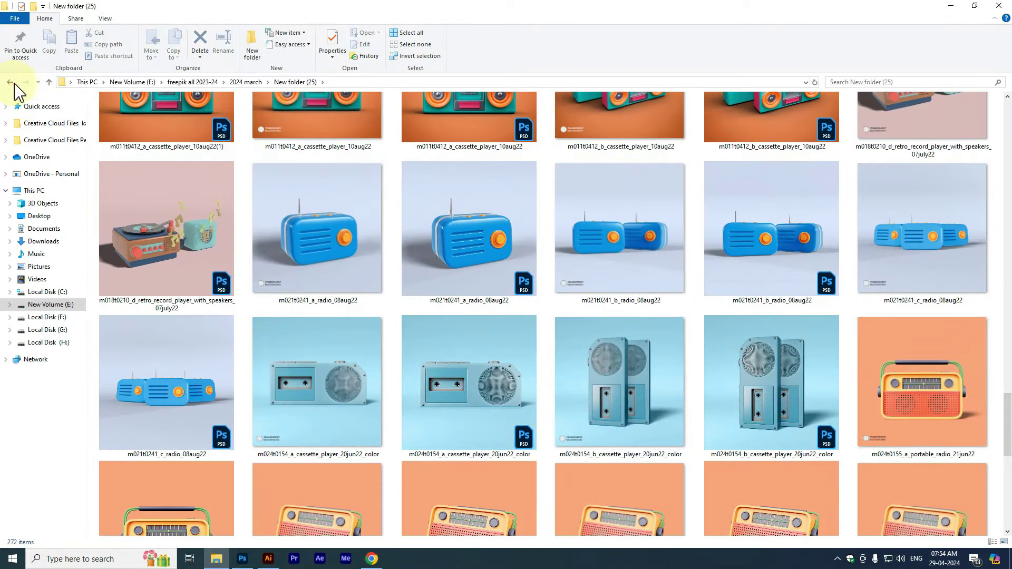
- Browse the text-effect templates in New folder (23)
{"action": "left_click", "coordinate": [10, 82]}
{"action": "left_click", "coordinate": [587, 330]}
{"action": "double_click", "coordinate": [501, 329]}
{"action": "scroll", "coordinate": [464, 205], "scroll_direction": "down", "scroll_amount": 10}
{"action": "scroll", "coordinate": [464, 205], "scroll_direction": "down", "scroll_amount": 10}
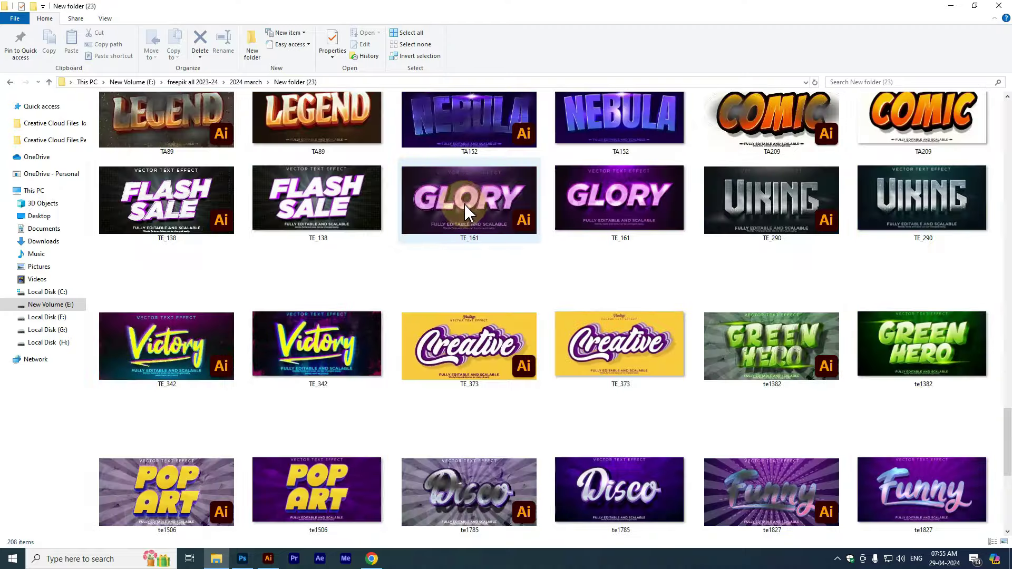
{"action": "scroll", "coordinate": [464, 205], "scroll_direction": "down", "scroll_amount": 3}
{"action": "scroll", "coordinate": [471, 213], "scroll_direction": "up", "scroll_amount": 7}
{"action": "scroll", "coordinate": [471, 213], "scroll_direction": "up", "scroll_amount": 5}
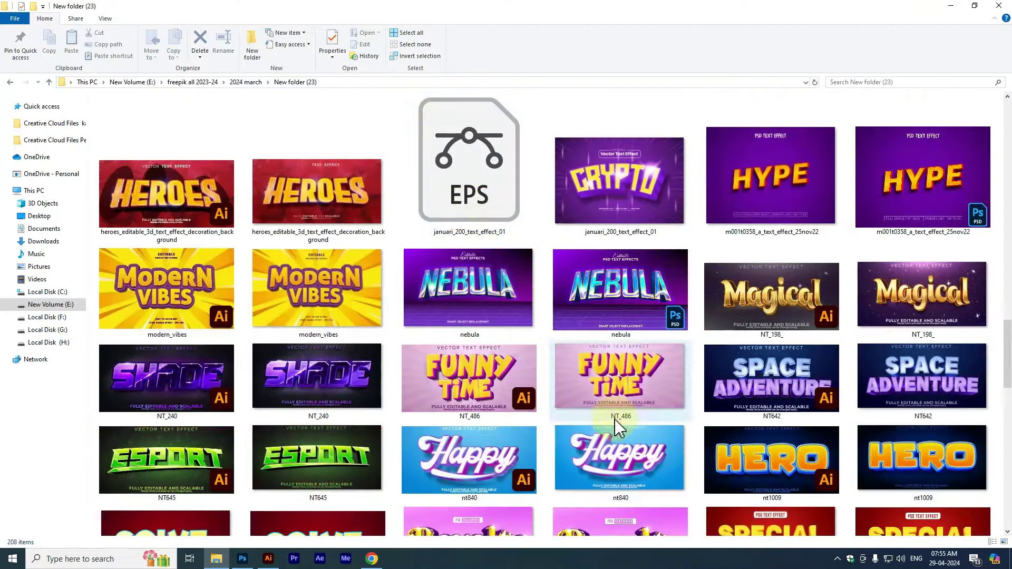
- Preview the Happy text-effect image and the next three images in Photos, then close it
{"action": "double_click", "coordinate": [616, 446]}
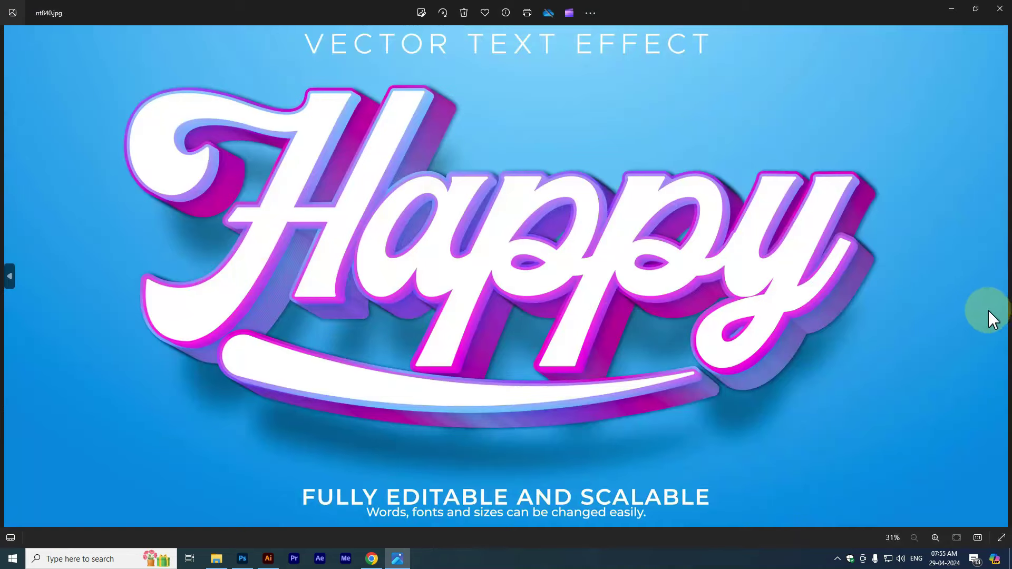
{"action": "left_click", "coordinate": [1003, 280]}
{"action": "left_click", "coordinate": [1003, 280]}
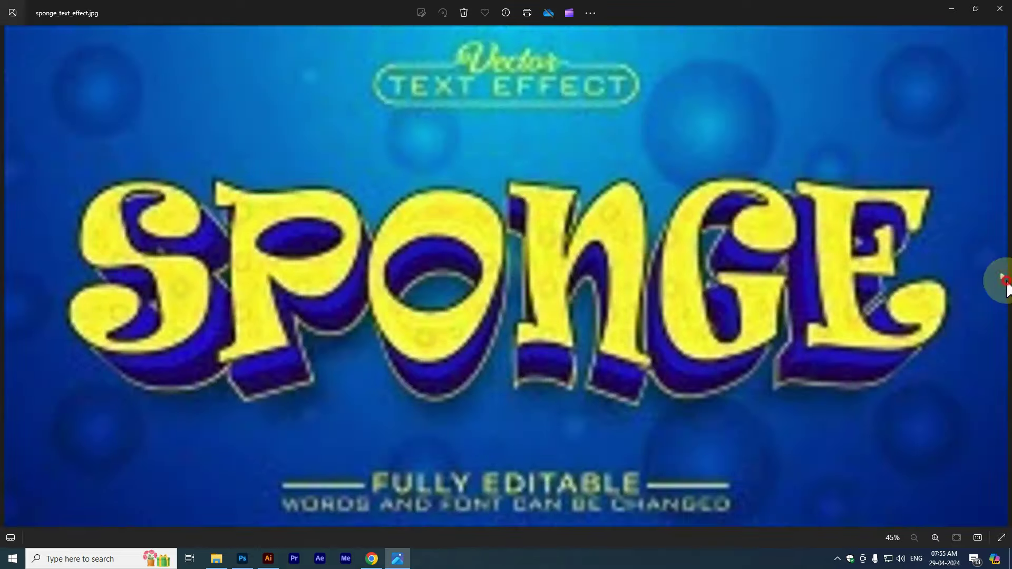
{"action": "left_click", "coordinate": [1003, 279]}
{"action": "left_click", "coordinate": [1000, 9]}
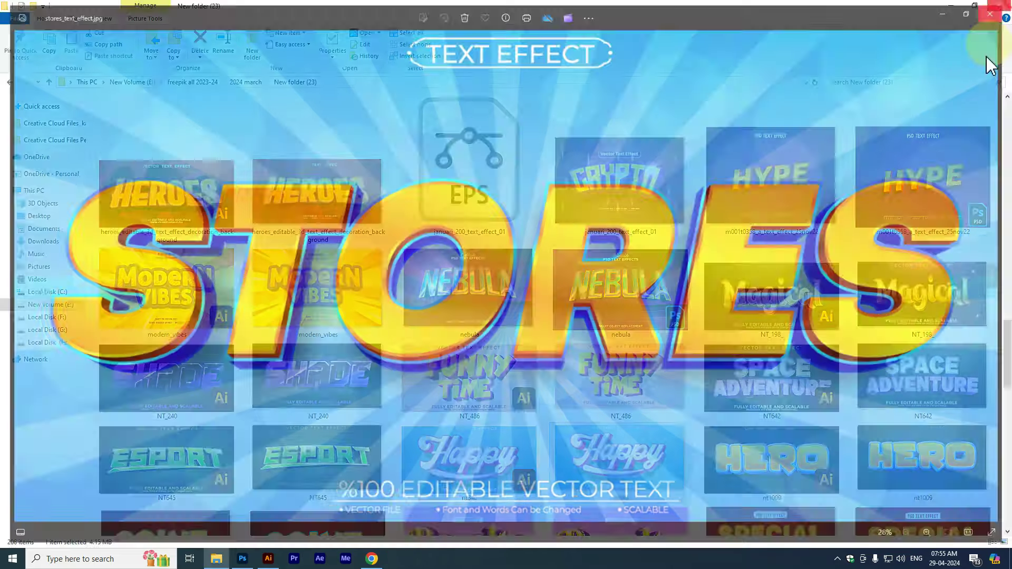
- Look at the flower images in New folder (22)
{"action": "scroll", "coordinate": [696, 388], "scroll_direction": "down", "scroll_amount": 10}
{"action": "scroll", "coordinate": [569, 339], "scroll_direction": "down", "scroll_amount": 5}
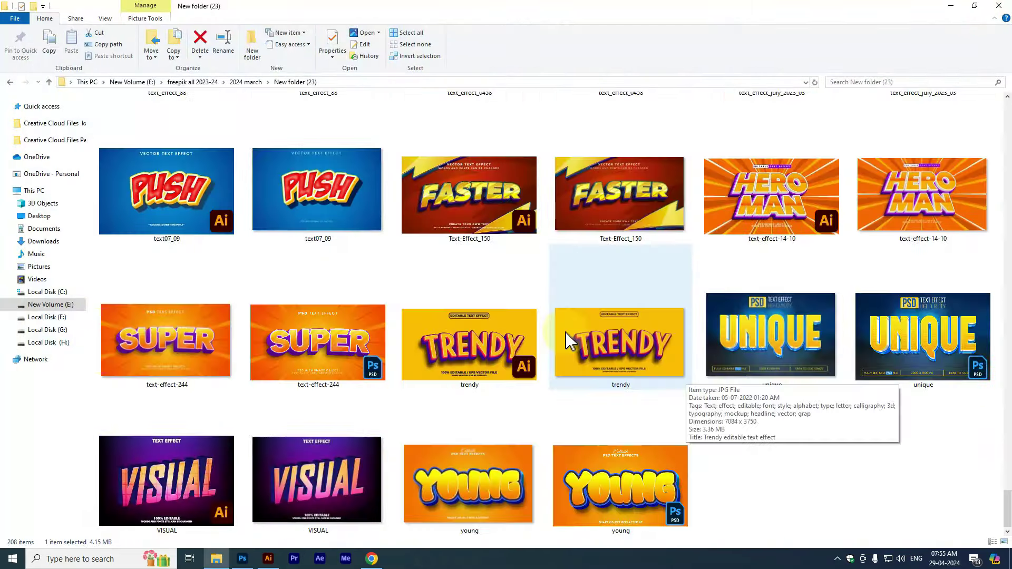
{"action": "left_click", "coordinate": [11, 83]}
{"action": "double_click", "coordinate": [431, 338]}
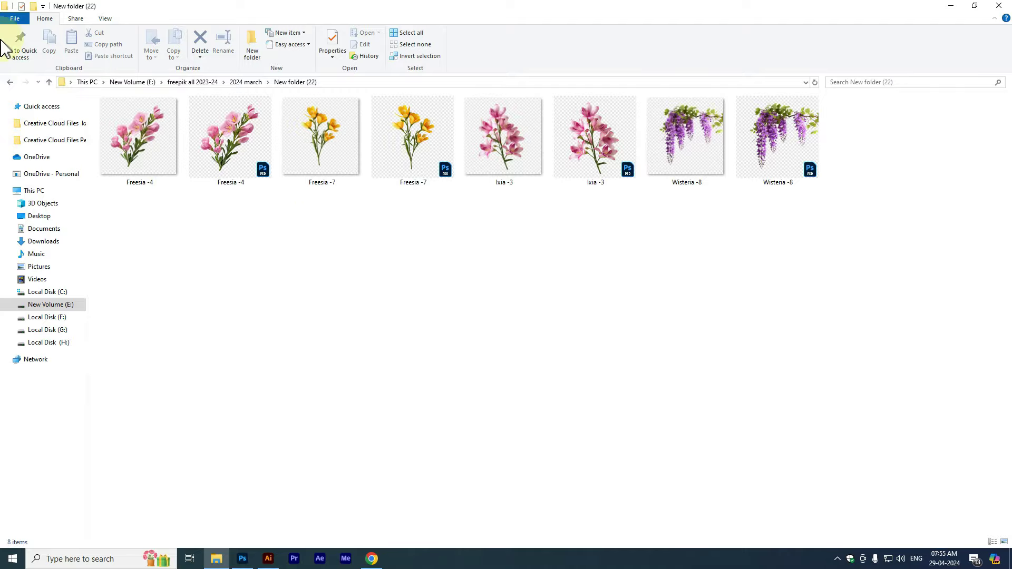
- Browse New folder (21) instrument images, then bring the Hindi film poster in Photoshop forward
{"action": "left_click", "coordinate": [11, 83]}
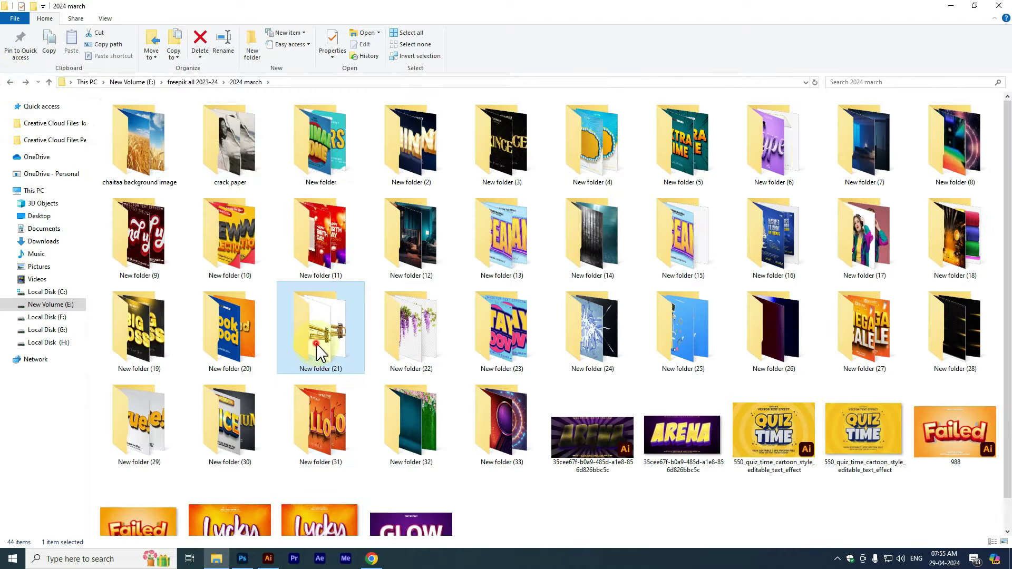
{"action": "double_click", "coordinate": [317, 343]}
{"action": "scroll", "coordinate": [340, 201], "scroll_direction": "up", "scroll_amount": 1}
{"action": "scroll", "coordinate": [340, 200], "scroll_direction": "up", "scroll_amount": 1}
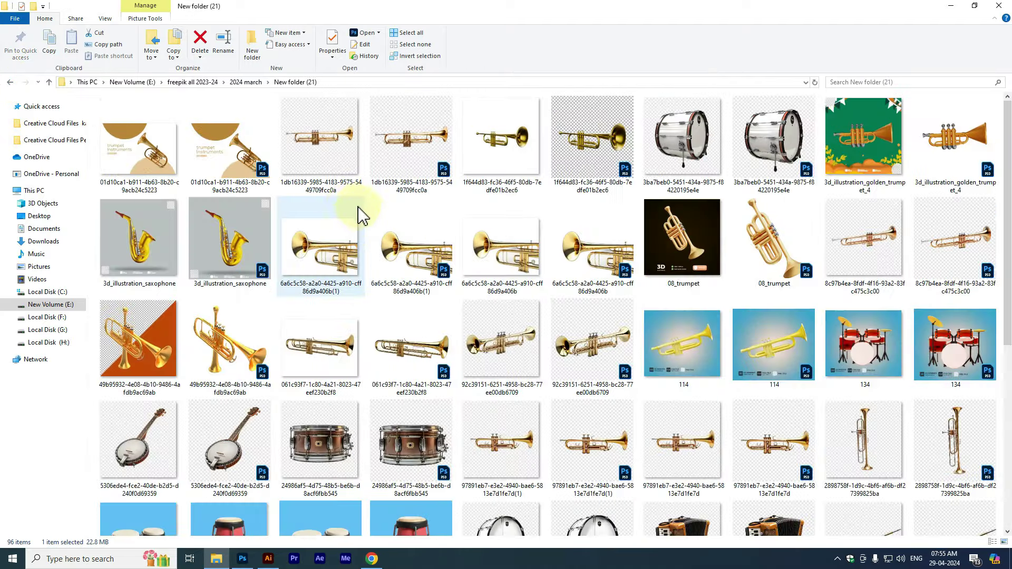
{"action": "scroll", "coordinate": [340, 201], "scroll_direction": "up", "scroll_amount": 1}
{"action": "scroll", "coordinate": [340, 200], "scroll_direction": "up", "scroll_amount": 1}
{"action": "scroll", "coordinate": [340, 201], "scroll_direction": "down", "scroll_amount": 5}
{"action": "scroll", "coordinate": [340, 195], "scroll_direction": "down", "scroll_amount": 5}
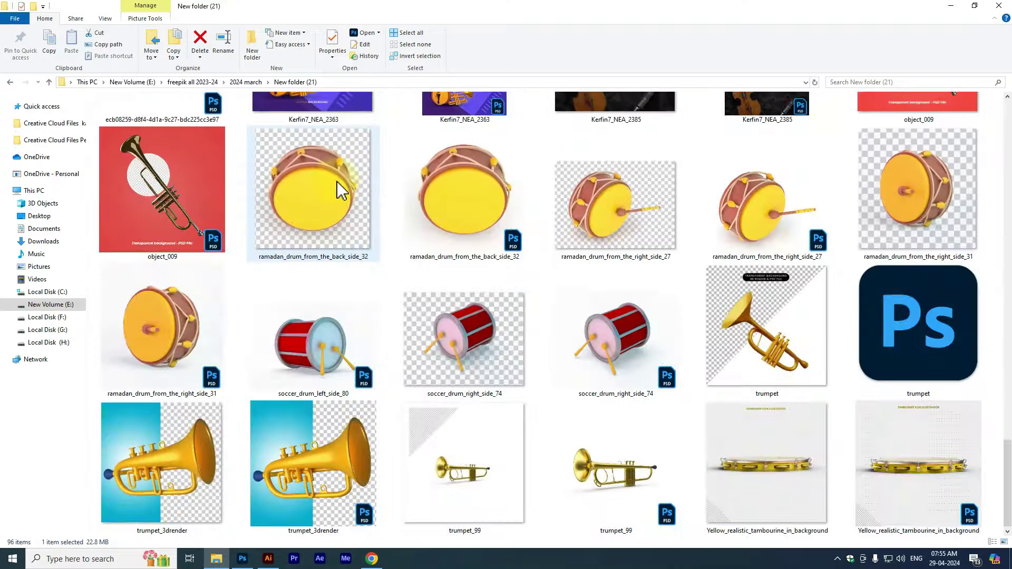
{"action": "scroll", "coordinate": [335, 187], "scroll_direction": "up", "scroll_amount": 5}
{"action": "key", "text": "alt+Tab"}
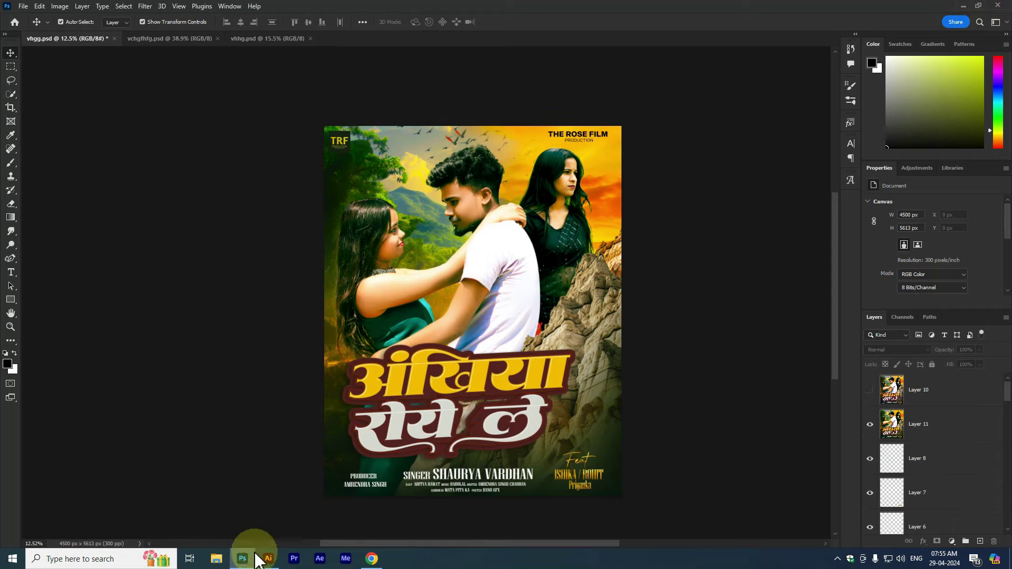
- Navigate to E: > freepik all 2023-24 > 2024 march and peek into New folder (20)
{"action": "left_click", "coordinate": [216, 559]}
{"action": "left_click", "coordinate": [46, 304]}
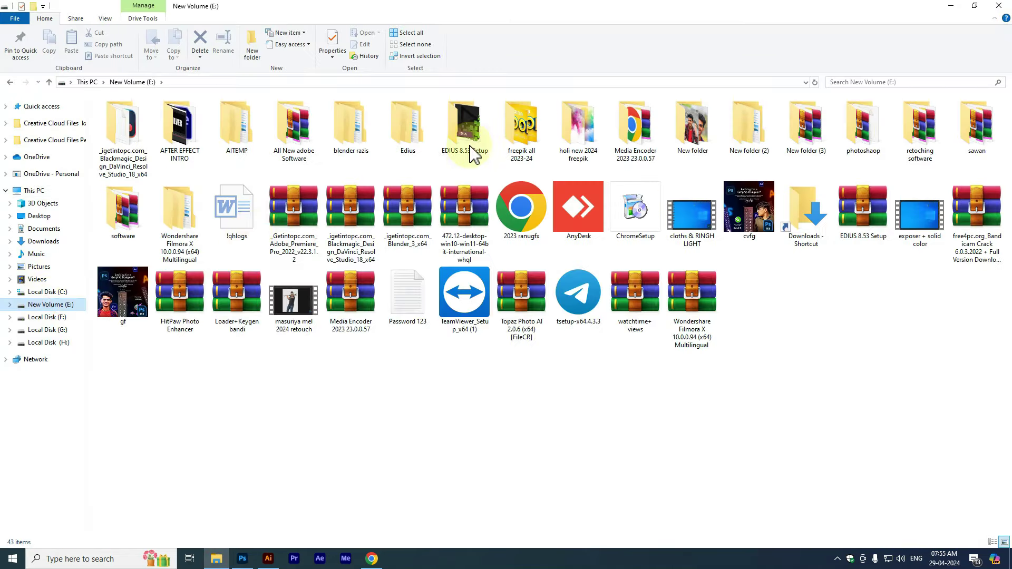
{"action": "double_click", "coordinate": [519, 137]}
{"action": "double_click", "coordinate": [113, 145]}
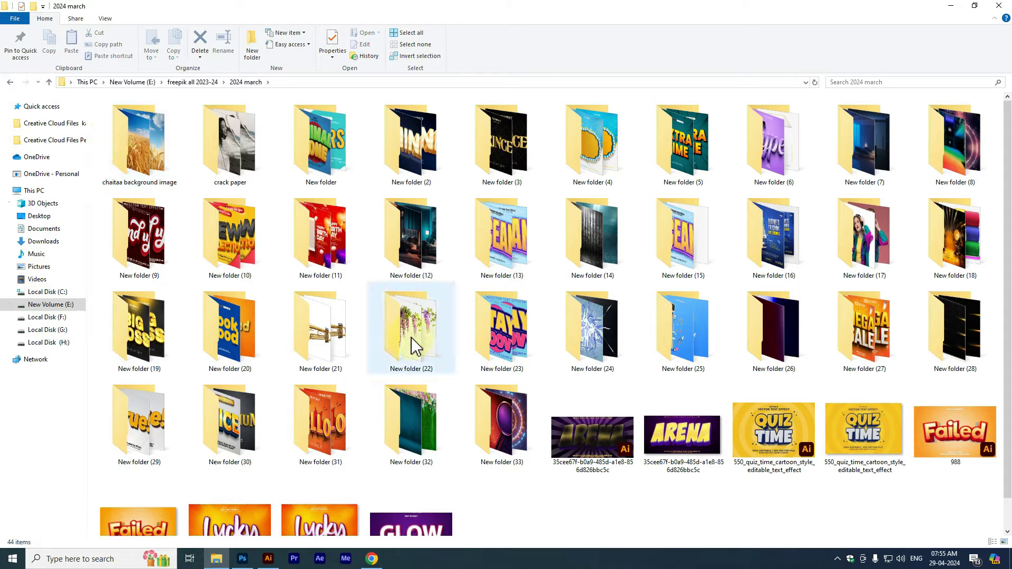
{"action": "double_click", "coordinate": [247, 320]}
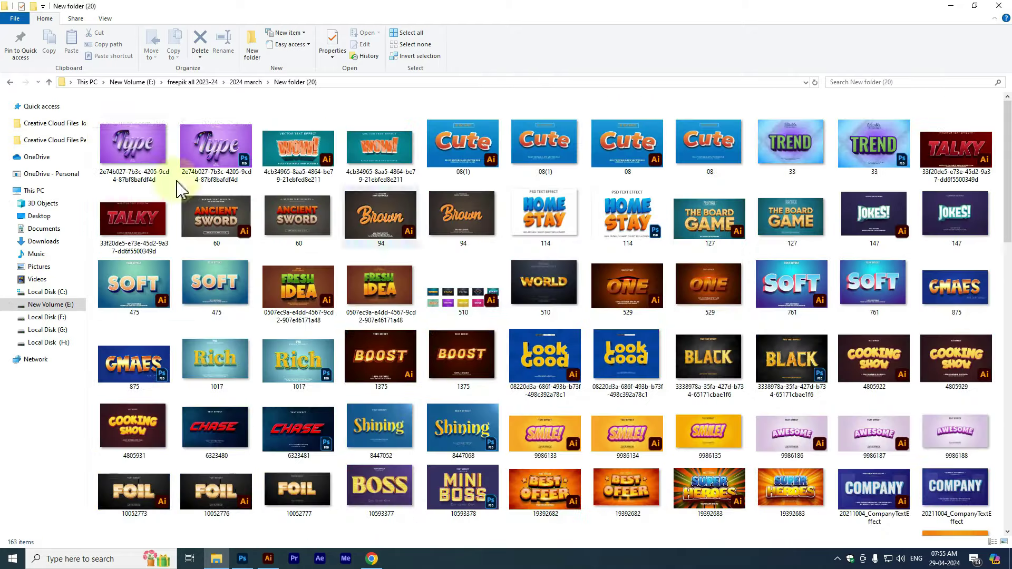
{"action": "left_click", "coordinate": [11, 81]}
- Scroll through New folder (19)'s gold text effects, then return to 2024 march
{"action": "double_click", "coordinate": [174, 320]}
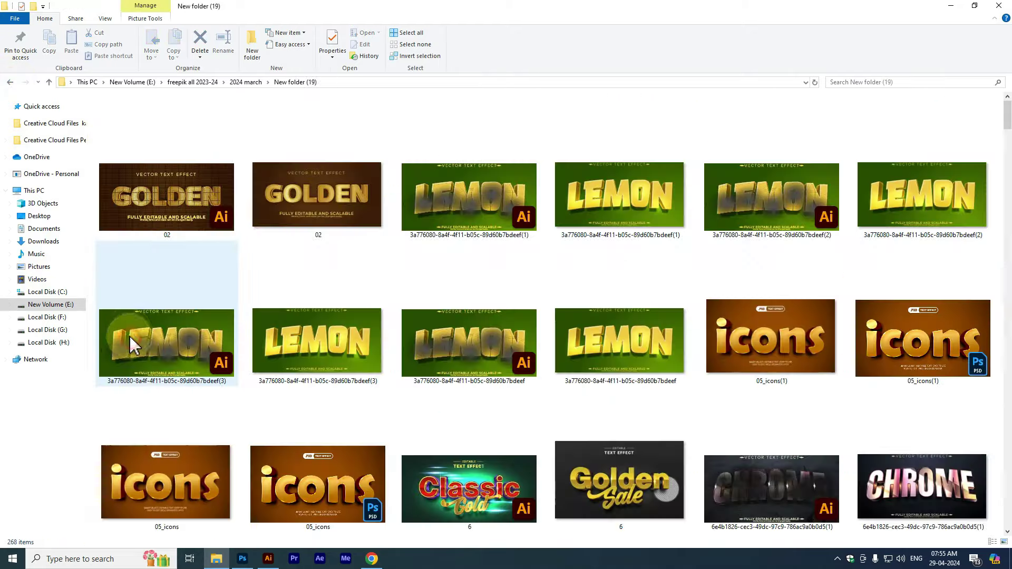
{"action": "scroll", "coordinate": [396, 248], "scroll_direction": "down", "scroll_amount": 5}
{"action": "scroll", "coordinate": [400, 232], "scroll_direction": "down", "scroll_amount": 2, "text": "ctrl"}
{"action": "scroll", "coordinate": [448, 237], "scroll_direction": "down", "scroll_amount": 5}
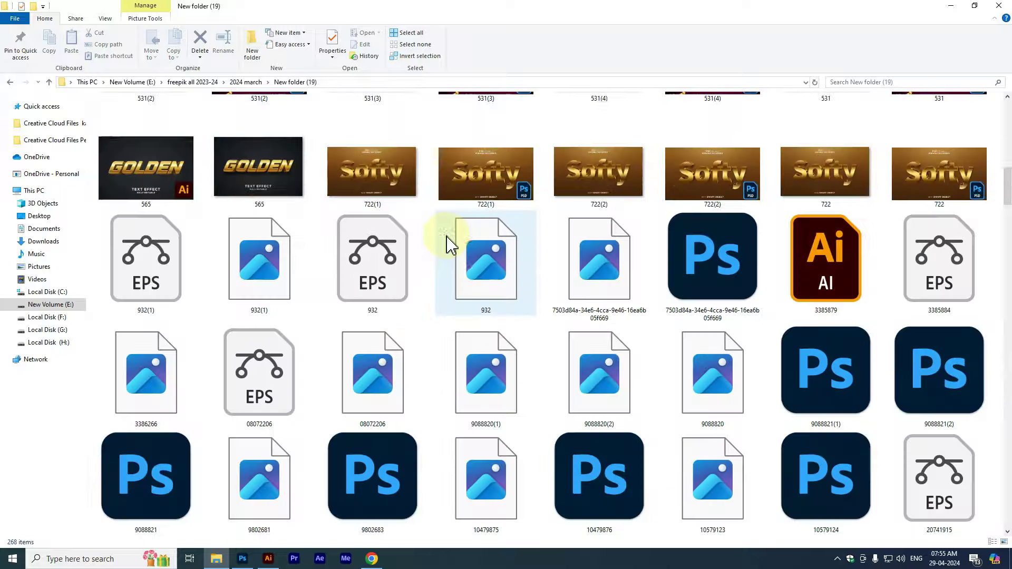
{"action": "scroll", "coordinate": [445, 240], "scroll_direction": "down", "scroll_amount": 5}
{"action": "scroll", "coordinate": [445, 235], "scroll_direction": "down", "scroll_amount": 5}
{"action": "scroll", "coordinate": [446, 232], "scroll_direction": "down", "scroll_amount": 5}
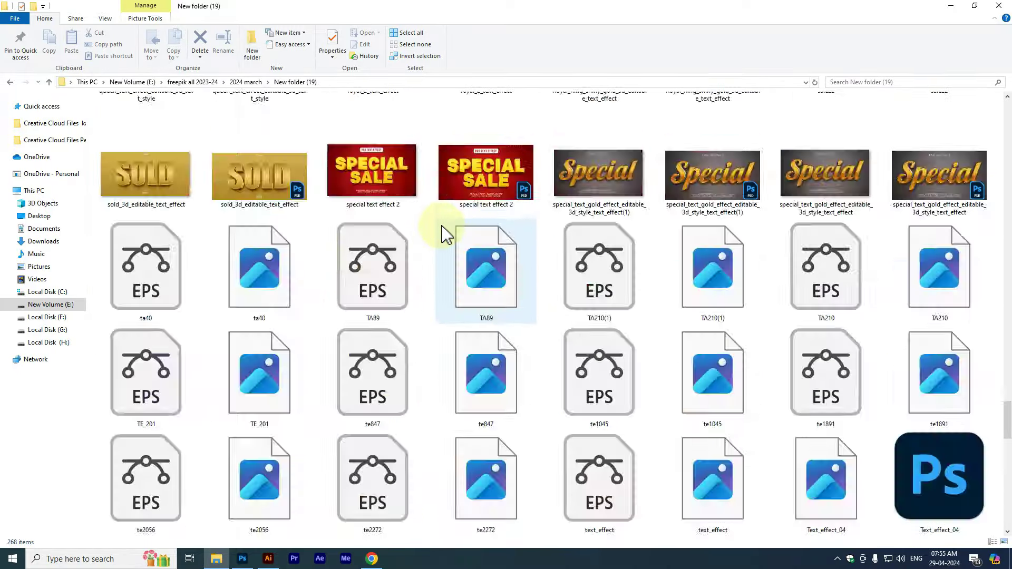
{"action": "scroll", "coordinate": [443, 229], "scroll_direction": "down", "scroll_amount": 5}
{"action": "left_click", "coordinate": [10, 82]}
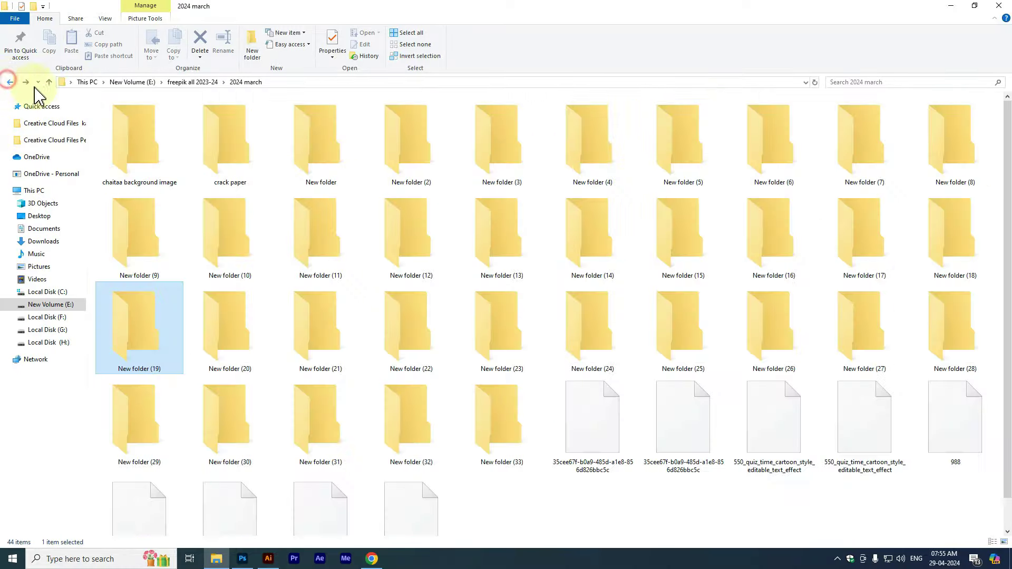
- Browse New folder (18)'s stage-light images and New folder (17), then open New folder (16)
{"action": "double_click", "coordinate": [944, 232]}
{"action": "scroll", "coordinate": [759, 224], "scroll_direction": "down", "scroll_amount": 5}
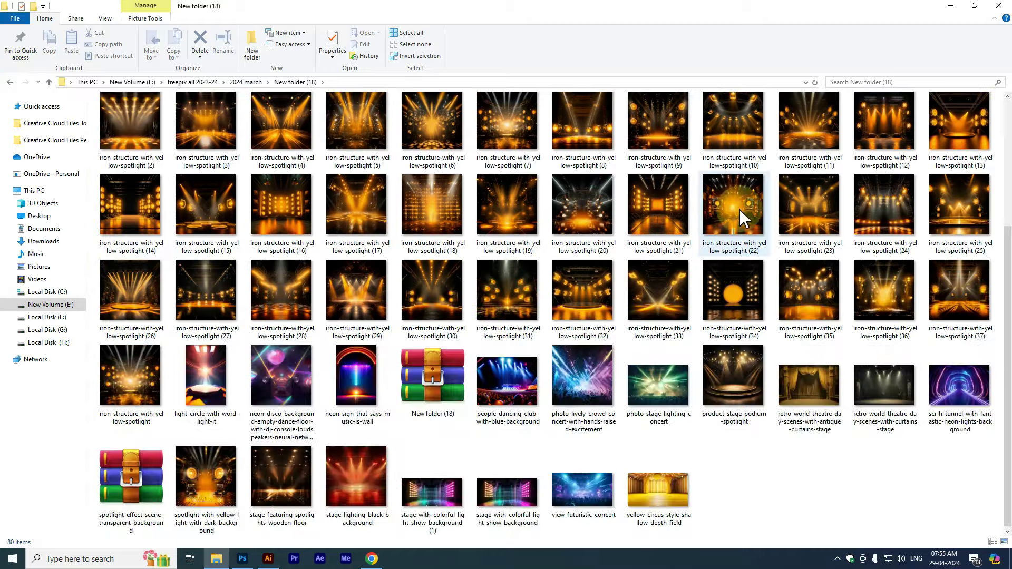
{"action": "left_click", "coordinate": [10, 83]}
{"action": "double_click", "coordinate": [905, 243]}
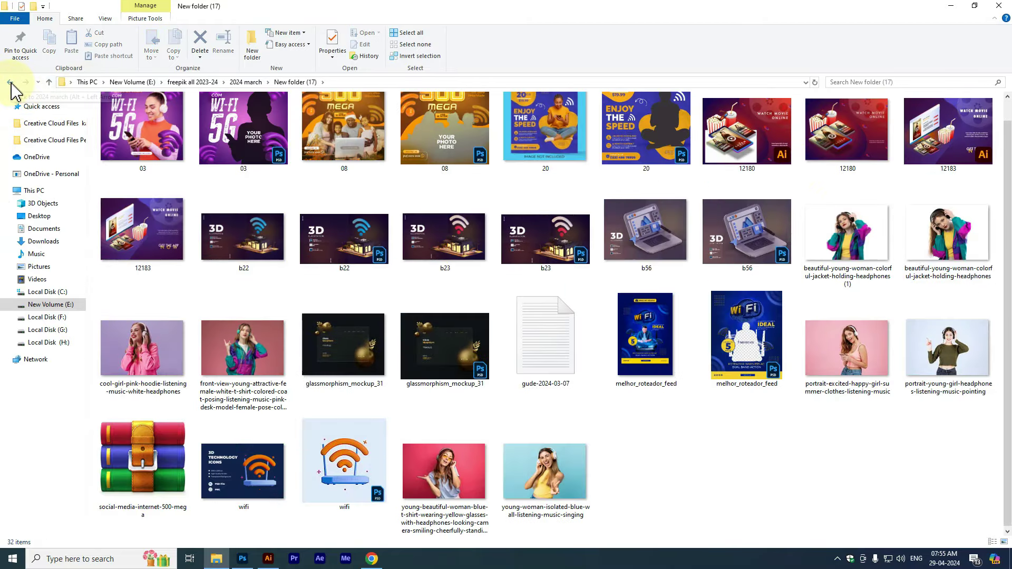
{"action": "scroll", "coordinate": [157, 150], "scroll_direction": "up", "scroll_amount": 1}
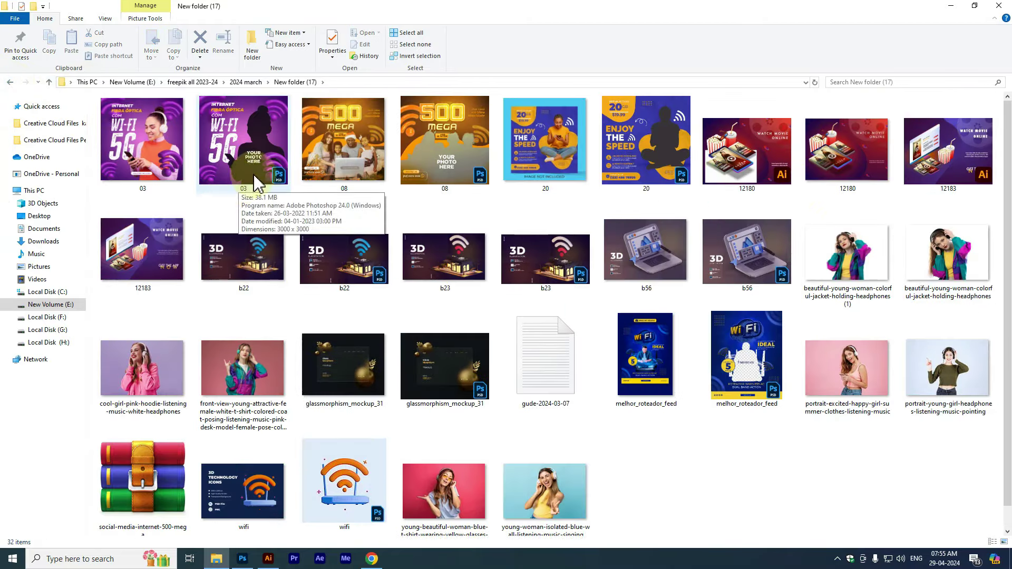
{"action": "left_click", "coordinate": [10, 83]}
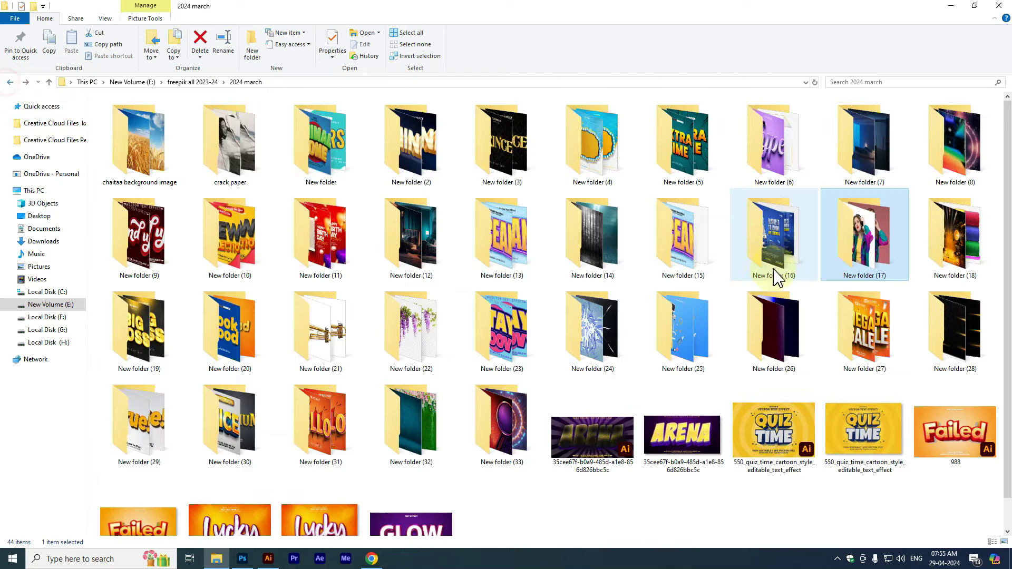
{"action": "double_click", "coordinate": [772, 264]}
{"action": "scroll", "coordinate": [325, 220], "scroll_direction": "down", "scroll_amount": 3}
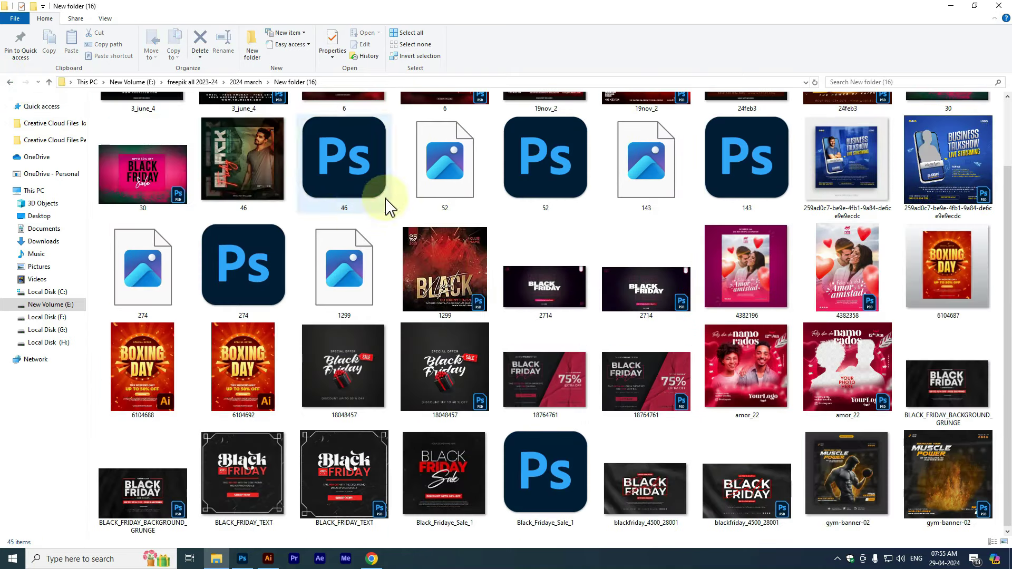
- Browse New folders (15), (14), (13) and (12) from the 2024 march folder
{"action": "left_click", "coordinate": [10, 83]}
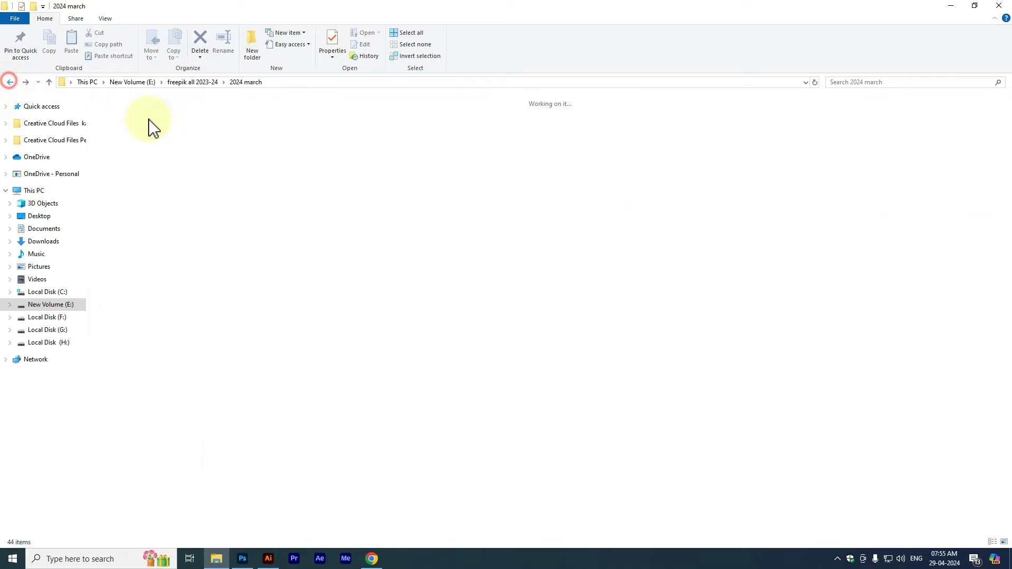
{"action": "double_click", "coordinate": [681, 232]}
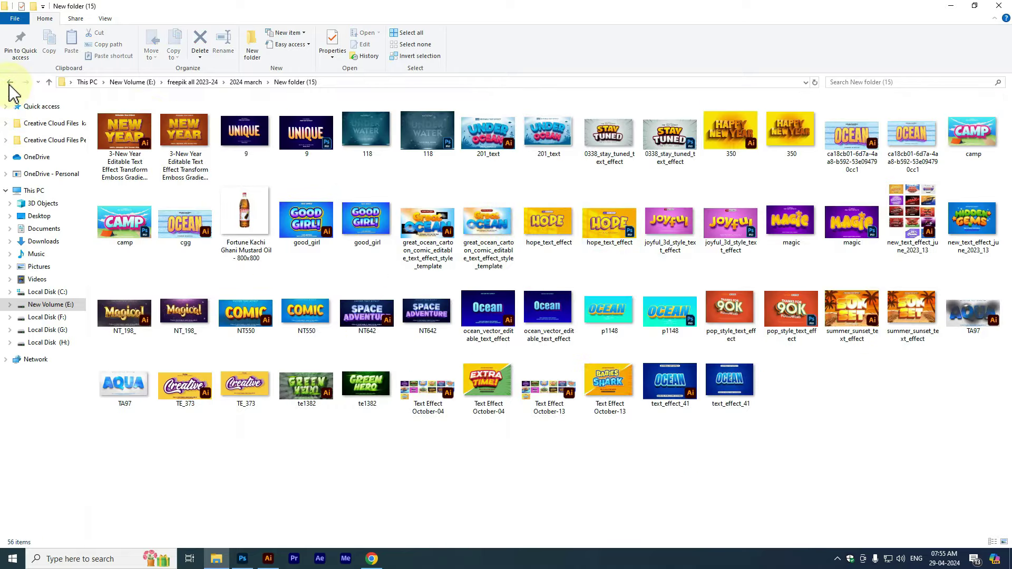
{"action": "left_click", "coordinate": [10, 83]}
{"action": "left_click", "coordinate": [601, 251]}
{"action": "scroll", "coordinate": [417, 227], "scroll_direction": "down", "scroll_amount": 10}
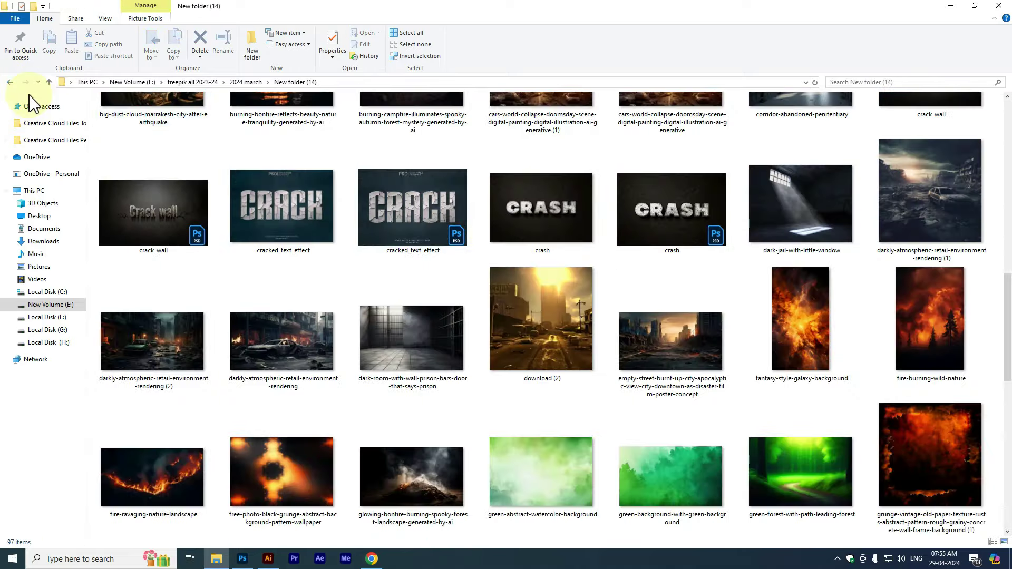
{"action": "left_click", "coordinate": [15, 83]}
{"action": "double_click", "coordinate": [527, 253]}
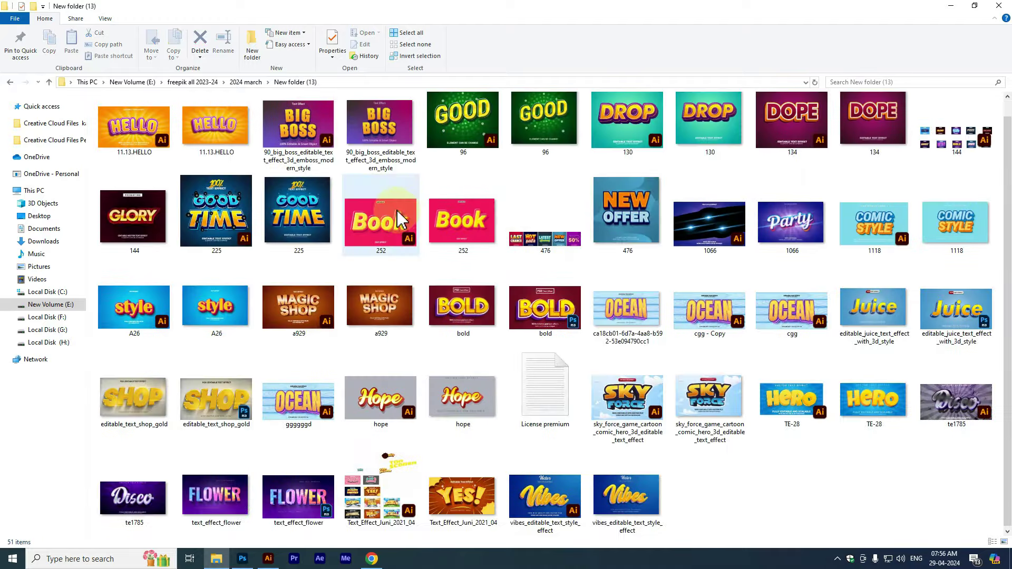
{"action": "left_click", "coordinate": [10, 84]}
{"action": "double_click", "coordinate": [427, 258]}
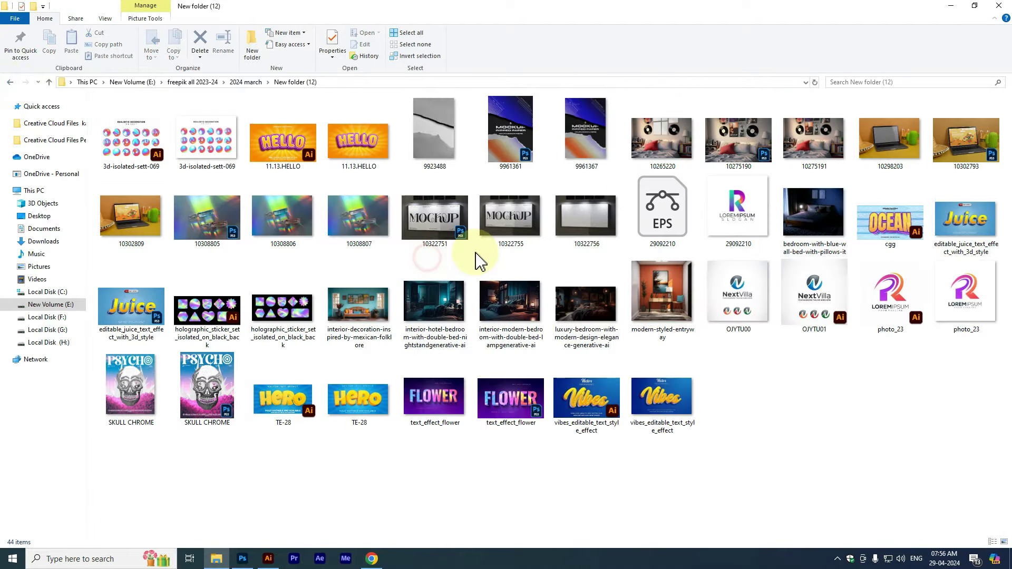
- Look through New folder (11) and its New folder (7) subfolder, then return to 2024 march
{"action": "left_click", "coordinate": [8, 84]}
{"action": "left_click", "coordinate": [340, 234]}
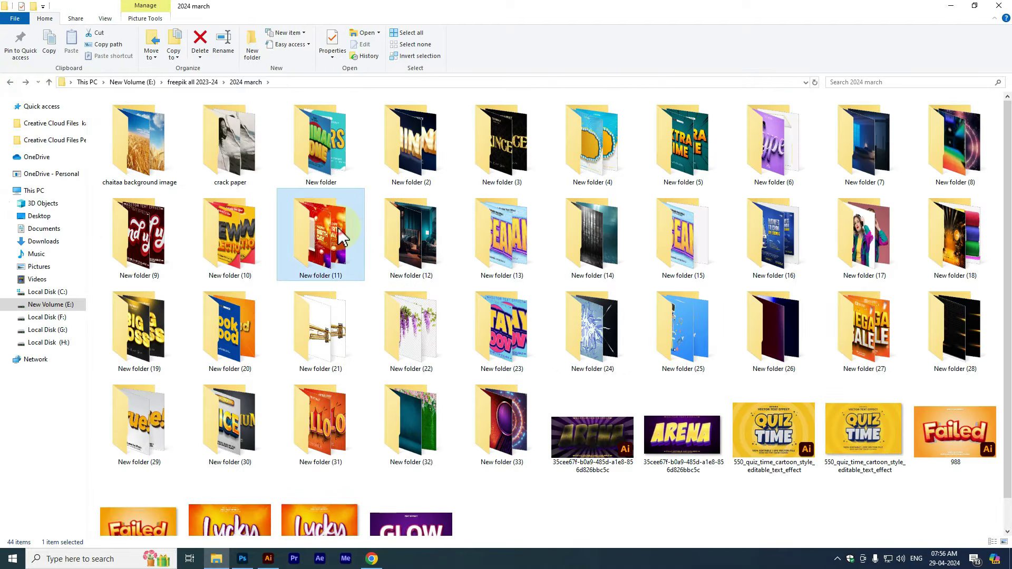
{"action": "double_click", "coordinate": [352, 237]}
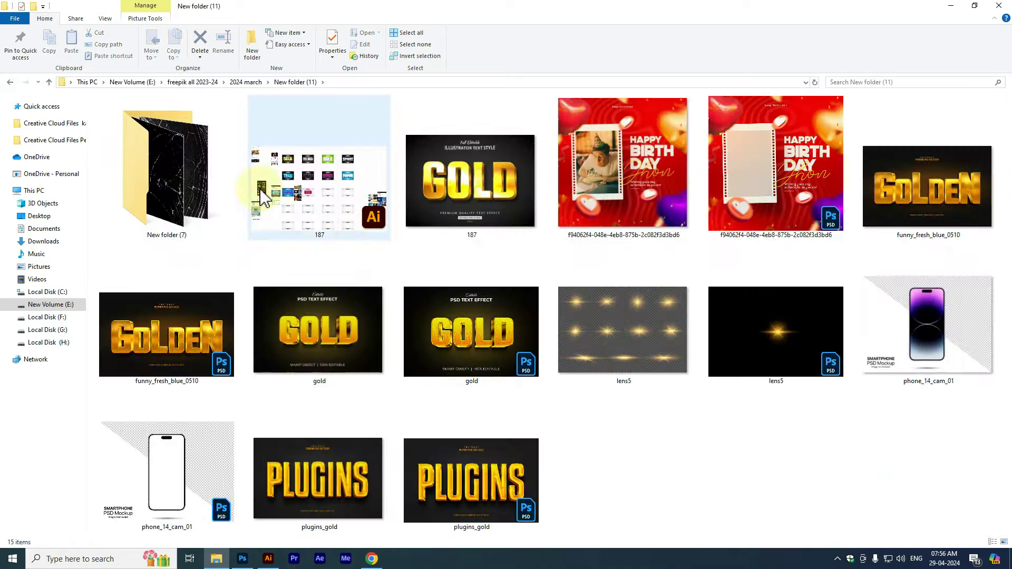
{"action": "double_click", "coordinate": [161, 174]}
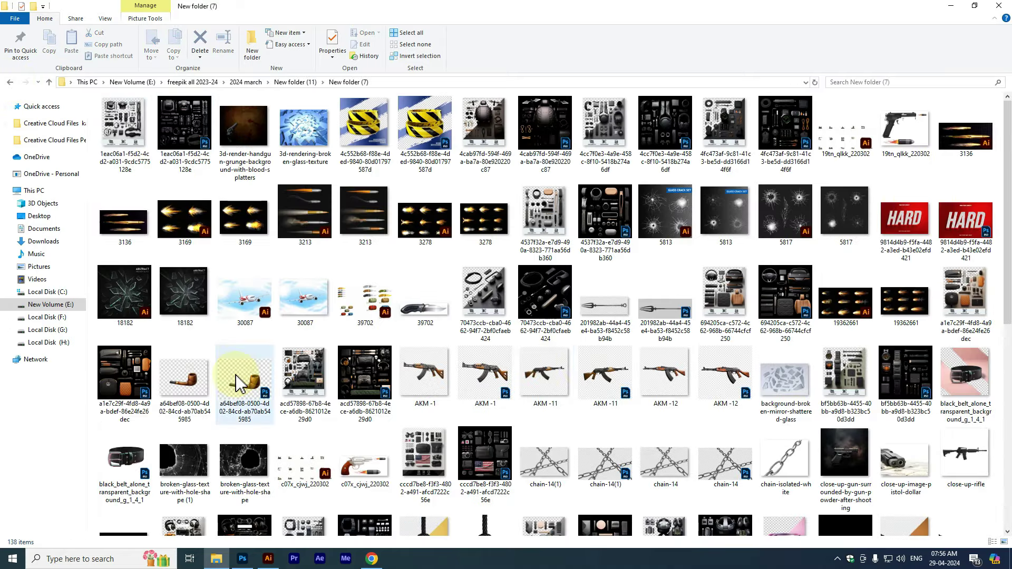
{"action": "scroll", "coordinate": [401, 277], "scroll_direction": "down", "scroll_amount": 3}
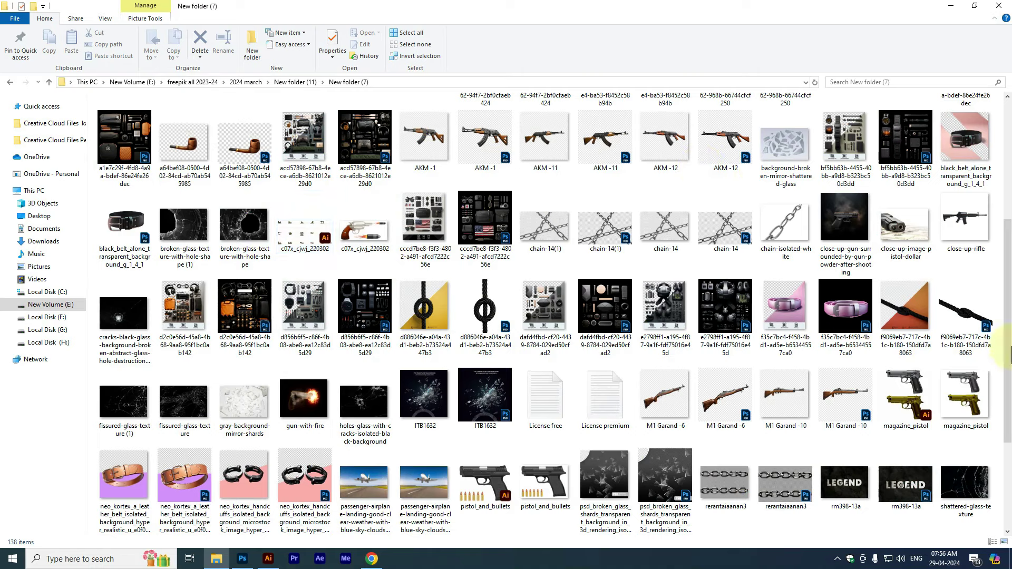
{"action": "left_click_drag", "start_coordinate": [1008, 315], "coordinate": [1008, 378]}
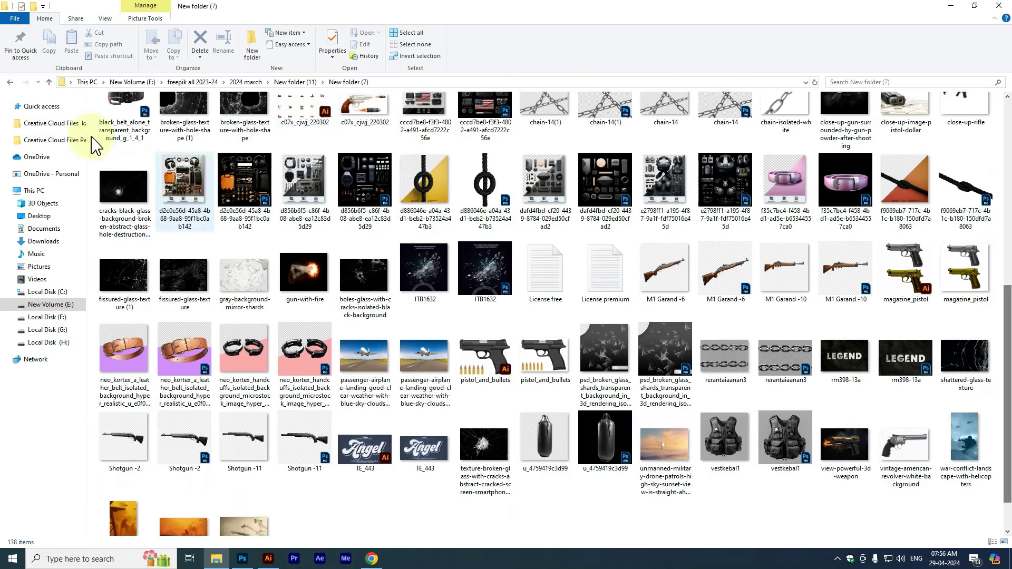
{"action": "left_click", "coordinate": [8, 83]}
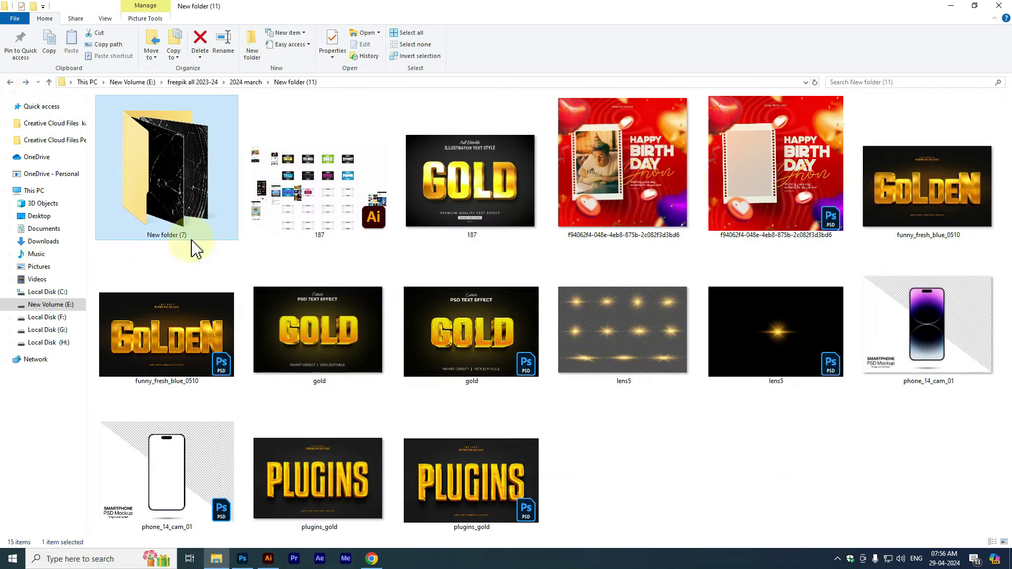
{"action": "left_click", "coordinate": [9, 83]}
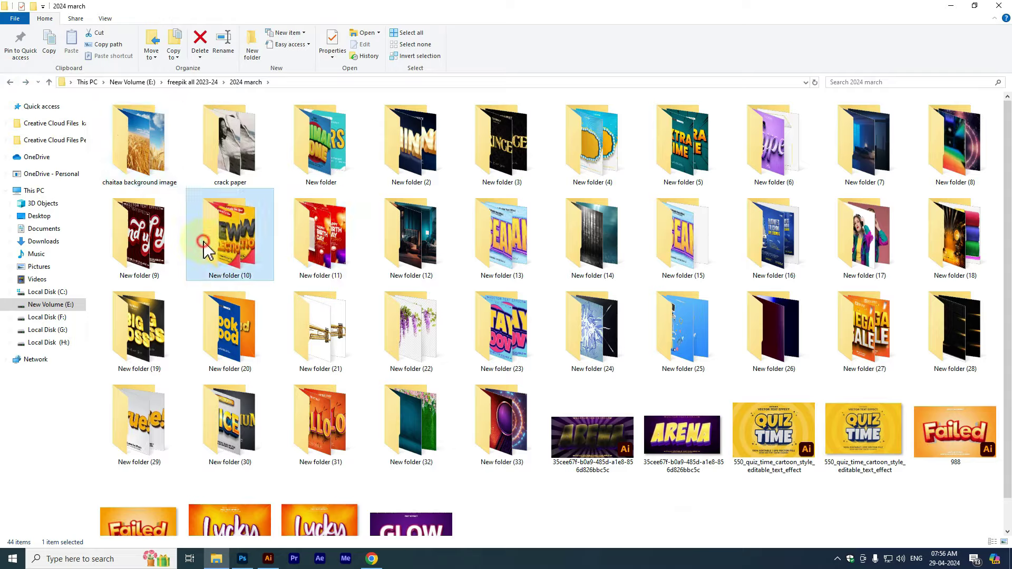
- Open New folder (10) and scroll through its DELUXE, MEGA SALE and ROYAL KINGDOM templates
{"action": "double_click", "coordinate": [203, 243]}
{"action": "scroll", "coordinate": [323, 218], "scroll_direction": "down", "scroll_amount": 5}
{"action": "scroll", "coordinate": [322, 217], "scroll_direction": "down", "scroll_amount": 10}
{"action": "scroll", "coordinate": [199, 189], "scroll_direction": "down", "scroll_amount": 5}
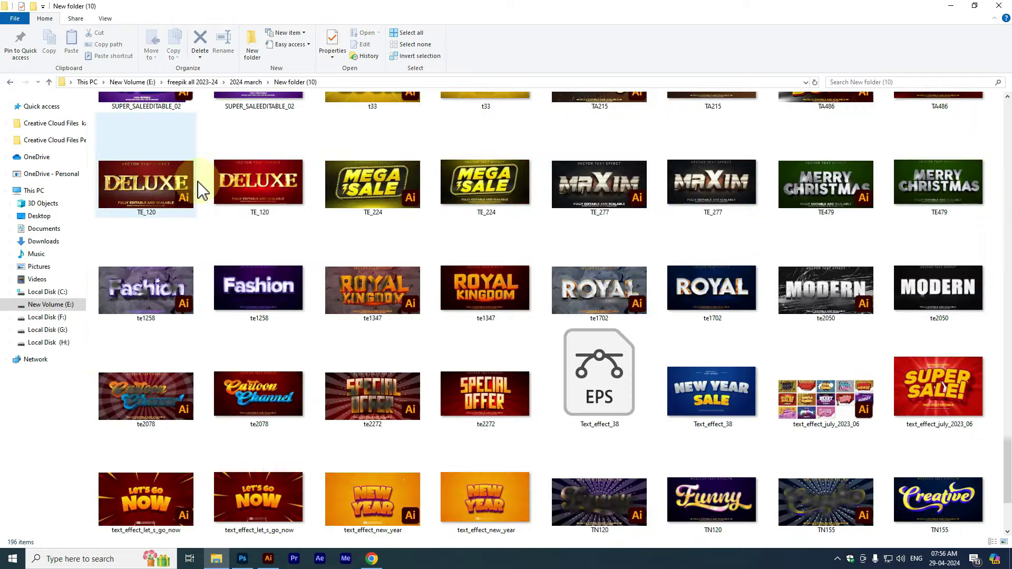
{"action": "scroll", "coordinate": [463, 221], "scroll_direction": "up", "scroll_amount": 5}
- Preview t33.jpg, open t33.eps in Illustrator past Missing Fonts, and enter the NEW text
{"action": "left_click", "coordinate": [499, 287]}
{"action": "double_click", "coordinate": [498, 287]}
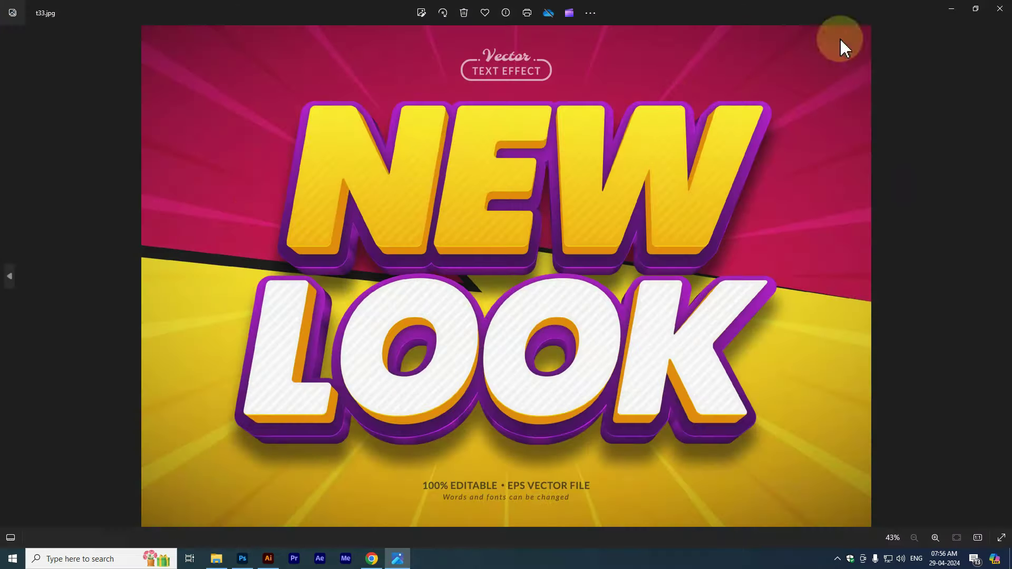
{"action": "left_click", "coordinate": [1000, 8]}
{"action": "double_click", "coordinate": [399, 293]}
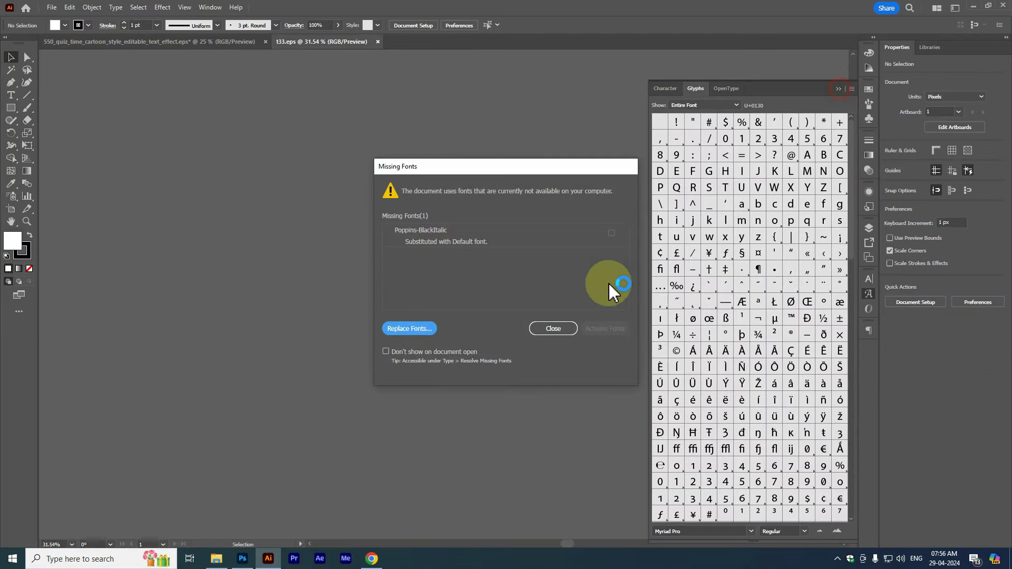
{"action": "left_click", "coordinate": [563, 328]}
{"action": "scroll", "coordinate": [416, 222], "scroll_direction": "up", "scroll_amount": 2}
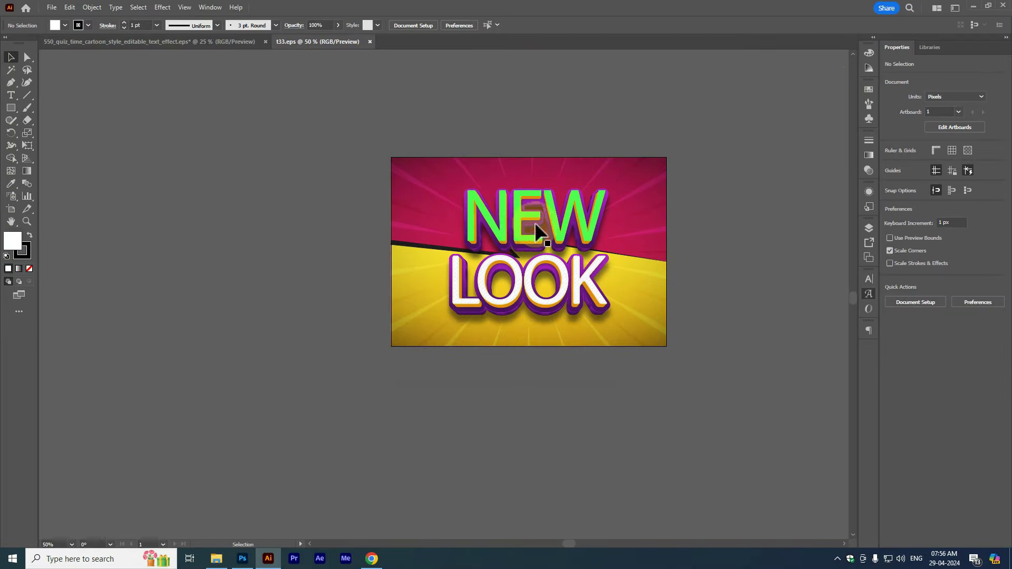
{"action": "double_click", "coordinate": [448, 211]}
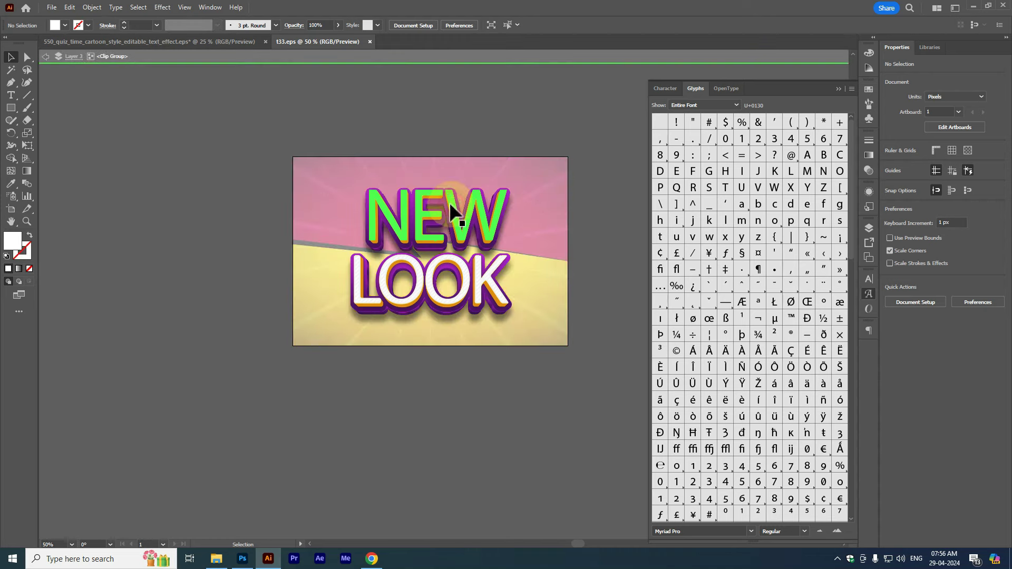
- Replace NEW with आजाद set in the DG-Sanskruti font
{"action": "key", "text": "ctrl+a"}
{"action": "left_click", "coordinate": [422, 25]}
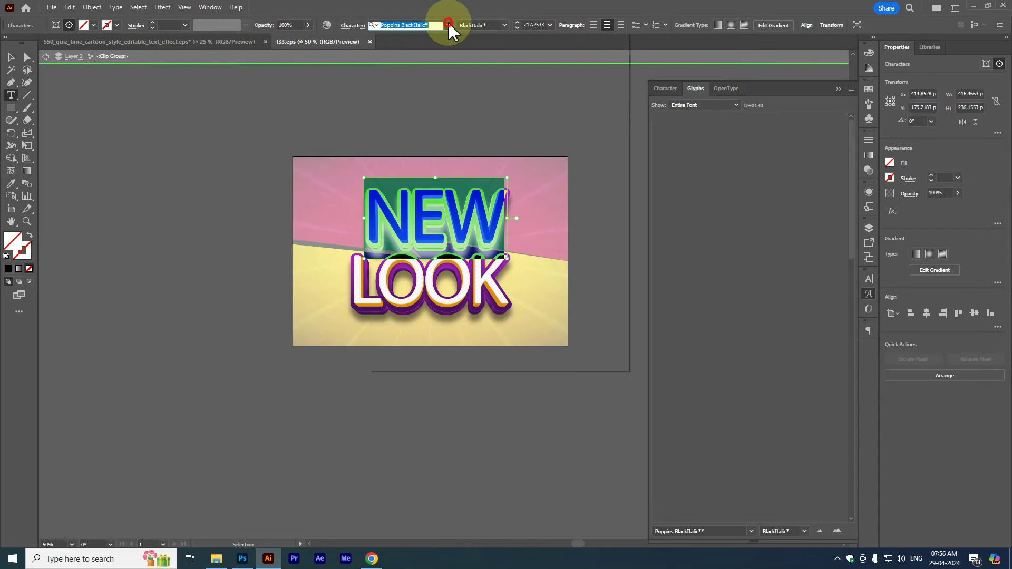
{"action": "mouse_move", "coordinate": [627, 226]}
{"action": "left_mouse_down"}
{"action": "mouse_move", "coordinate": [614, 90]}
{"action": "mouse_move", "coordinate": [625, 56]}
{"action": "left_mouse_up"}
{"action": "left_click", "coordinate": [551, 76]}
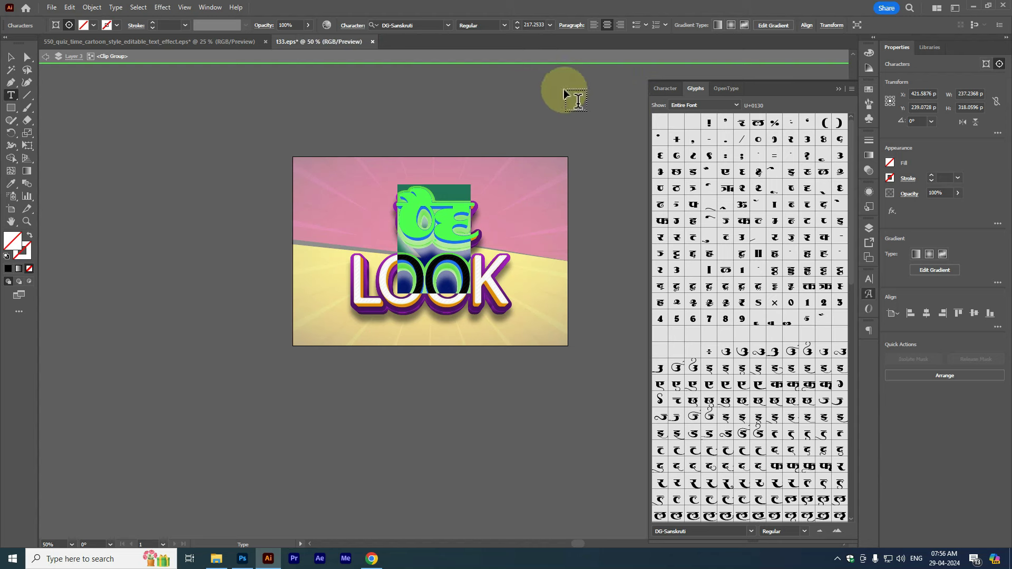
{"action": "key", "text": "BackSpace"}
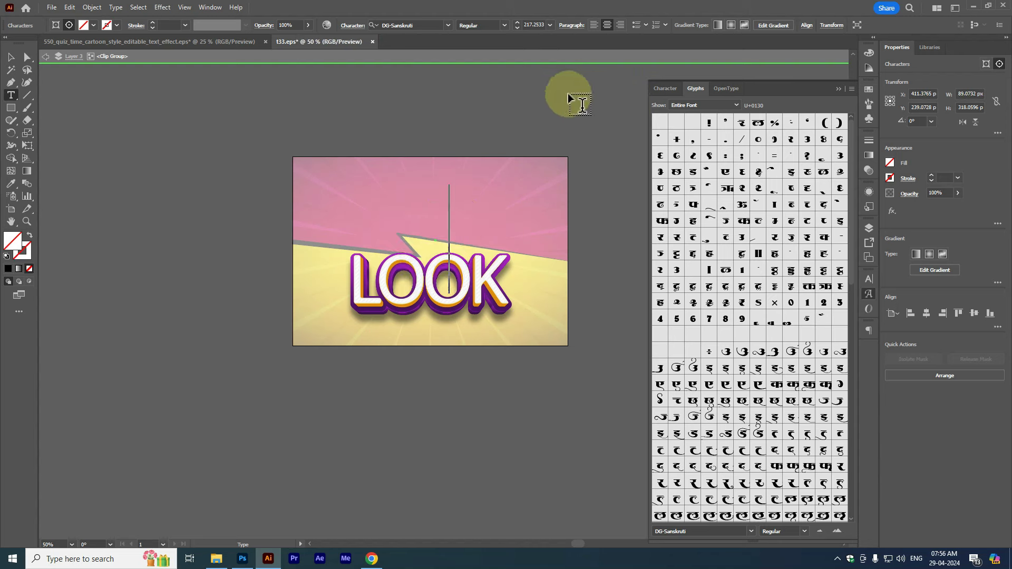
{"action": "type", "text": "3ा"}
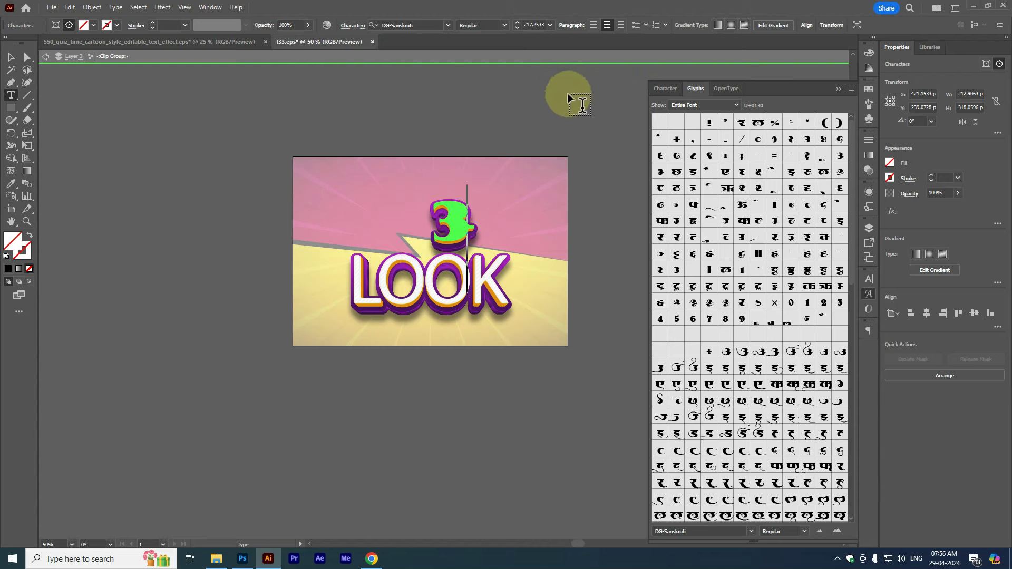
{"action": "type", "text": "जा"}
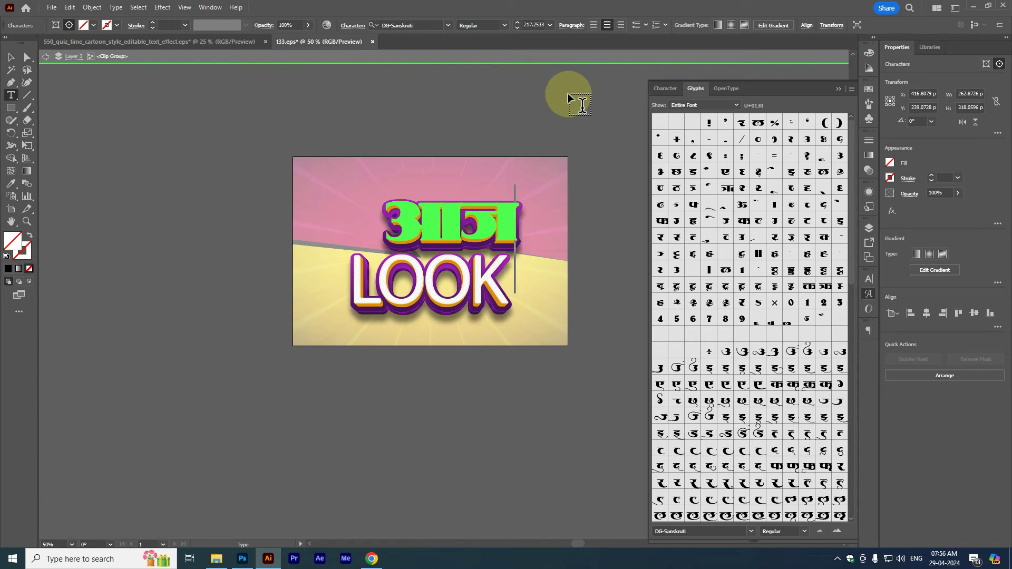
{"action": "type", "text": "दु"}
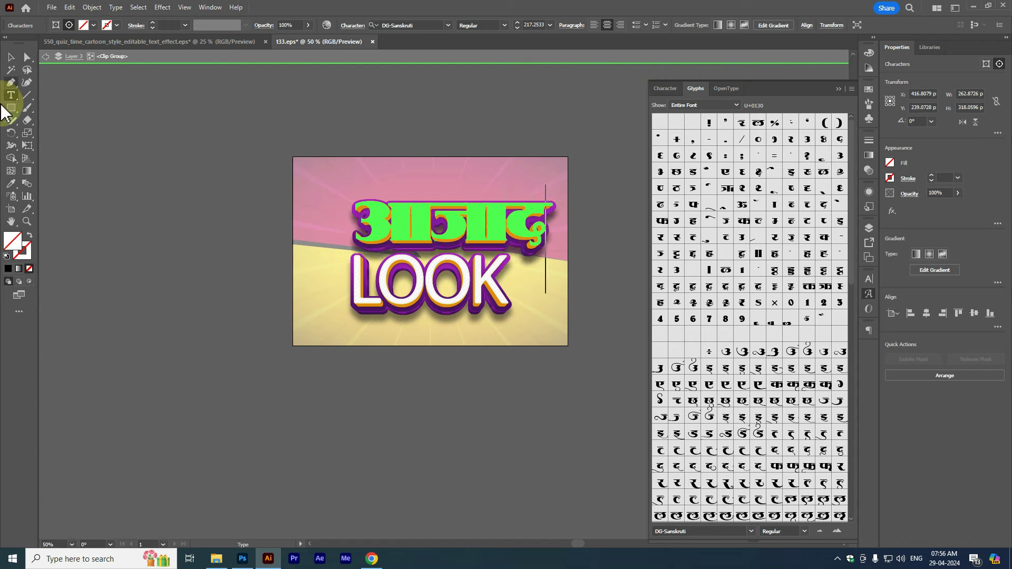
{"action": "left_click", "coordinate": [10, 56]}
- Replace LOOK with भारत set in the DG-Shivalay font
{"action": "double_click", "coordinate": [398, 277]}
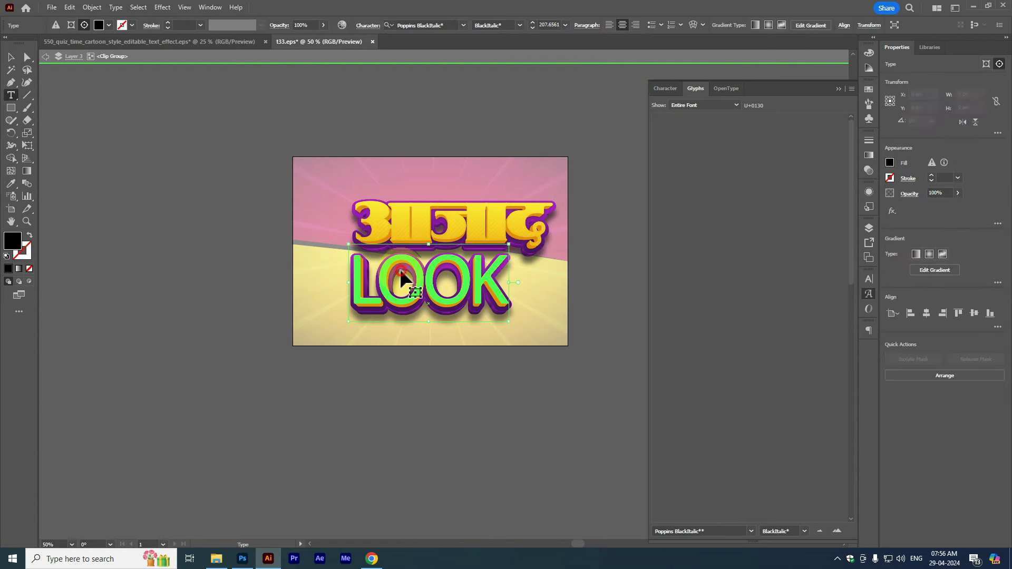
{"action": "key", "text": "ctrl+a"}
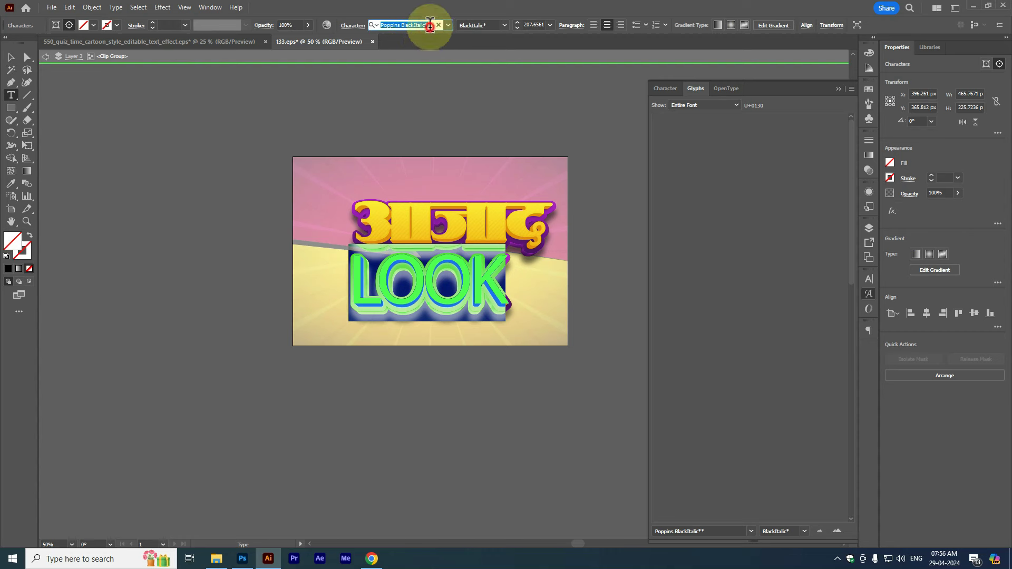
{"action": "type", "text": "dg"}
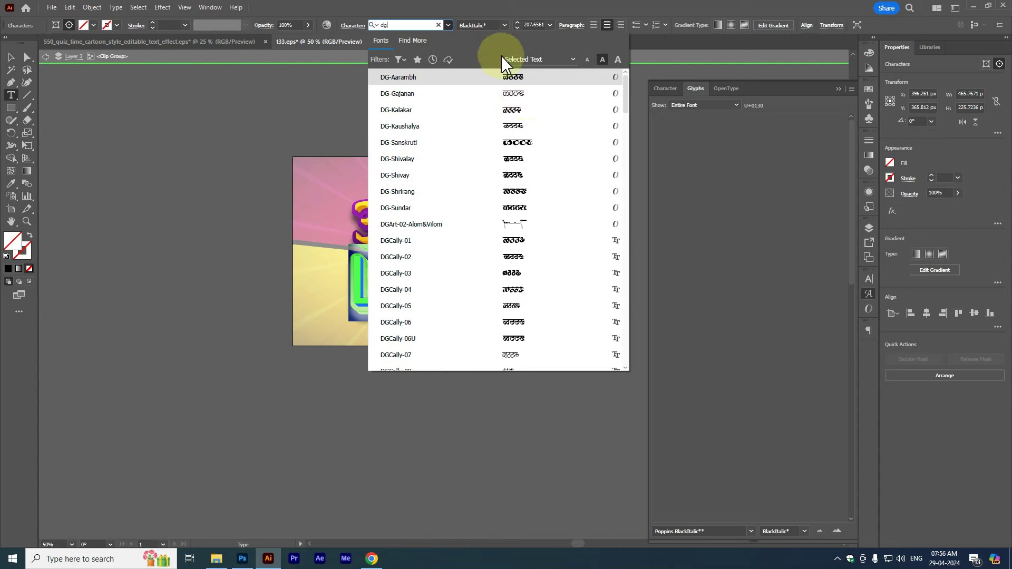
{"action": "left_click", "coordinate": [530, 162]}
{"action": "key", "text": "BackSpace"}
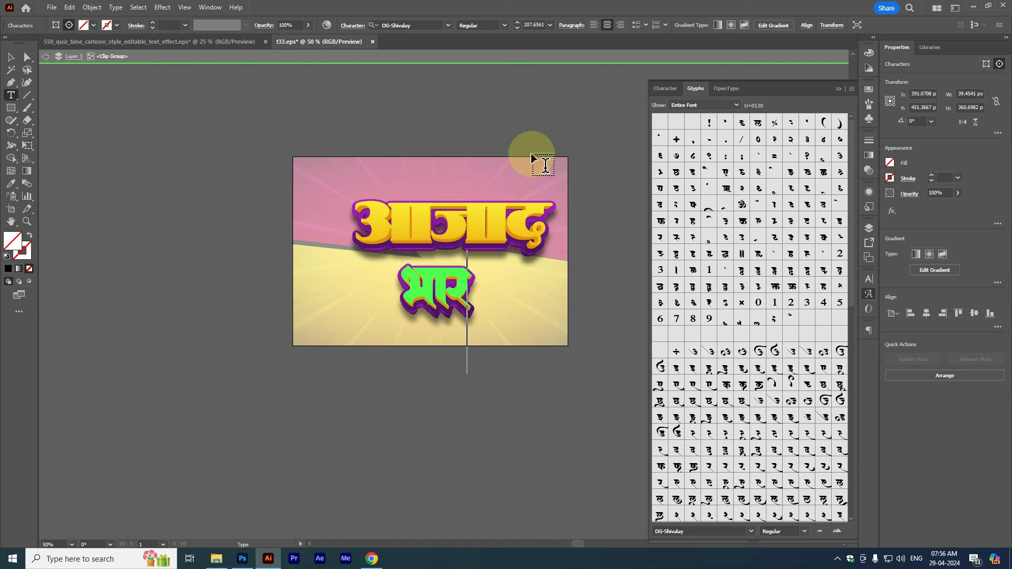
{"action": "type", "text": "t"}
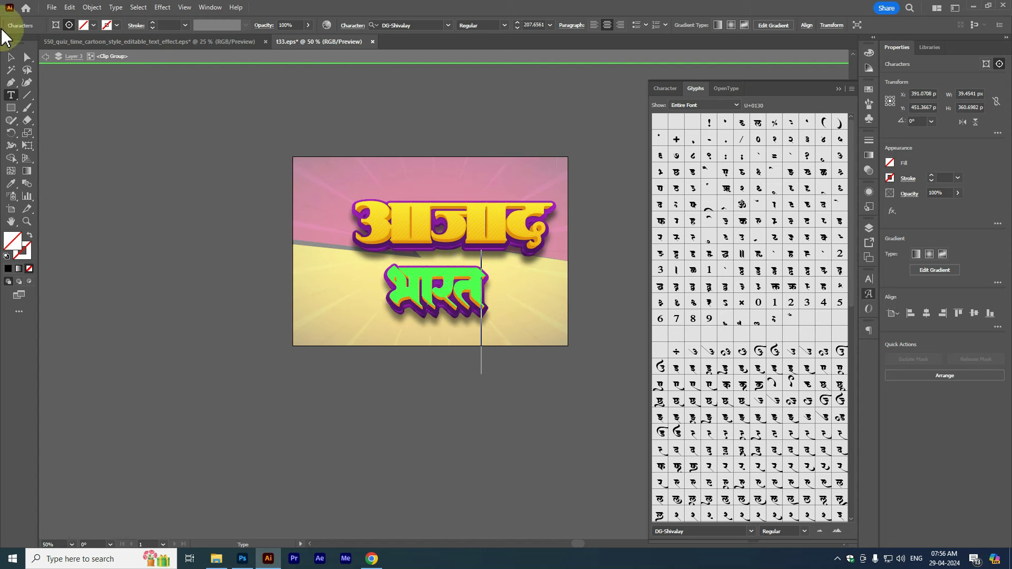
{"action": "left_click", "coordinate": [10, 57]}
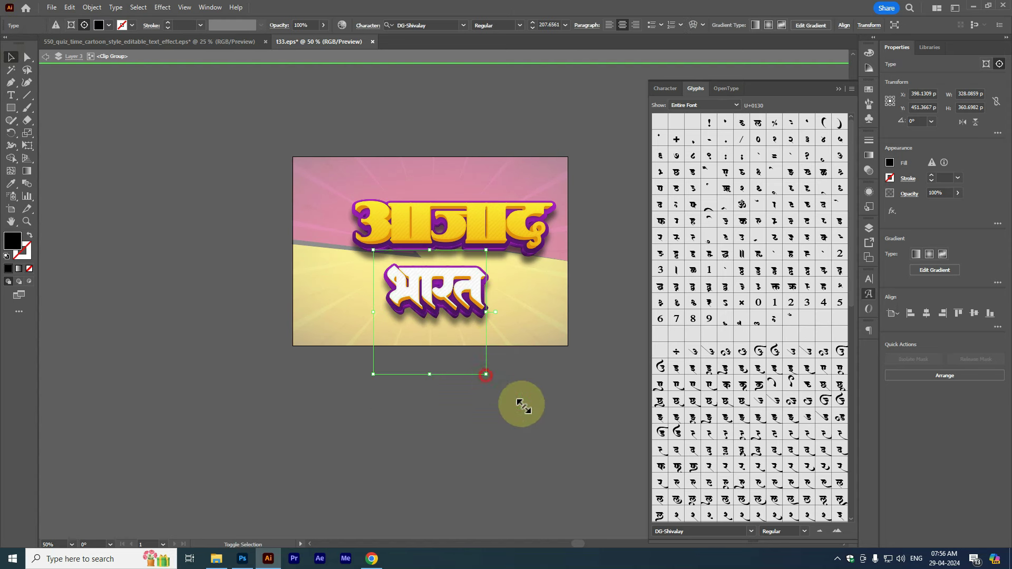
- Scale भारत up and position it below आजाद
{"action": "left_click_drag", "start_coordinate": [523, 406], "coordinate": [617, 479]}
{"action": "left_click_drag", "start_coordinate": [508, 293], "coordinate": [485, 272]}
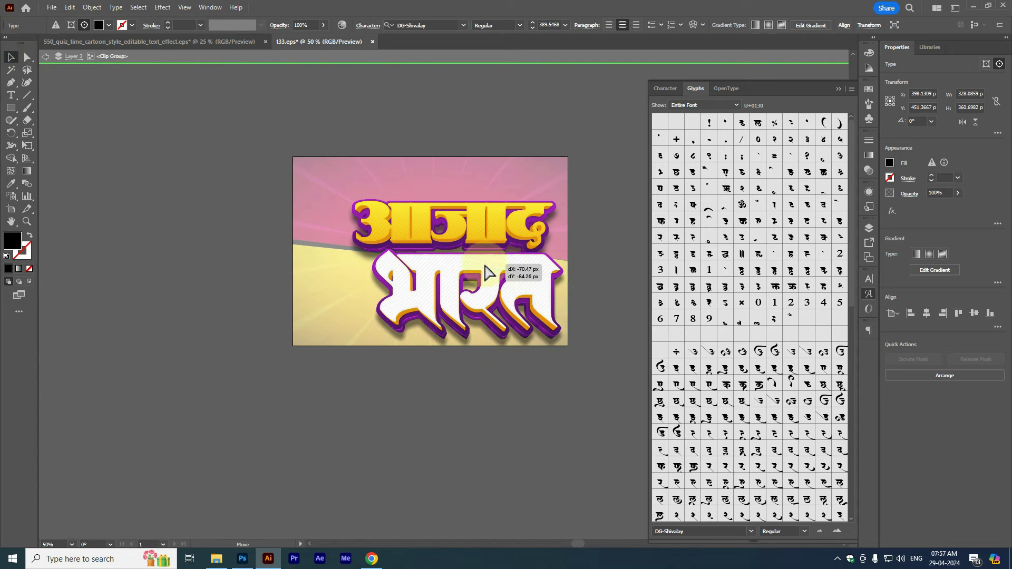
{"action": "left_click", "coordinate": [610, 197]}
{"action": "scroll", "coordinate": [482, 195], "scroll_direction": "down", "scroll_amount": 1}
{"action": "scroll", "coordinate": [335, 114], "scroll_direction": "up", "scroll_amount": 2}
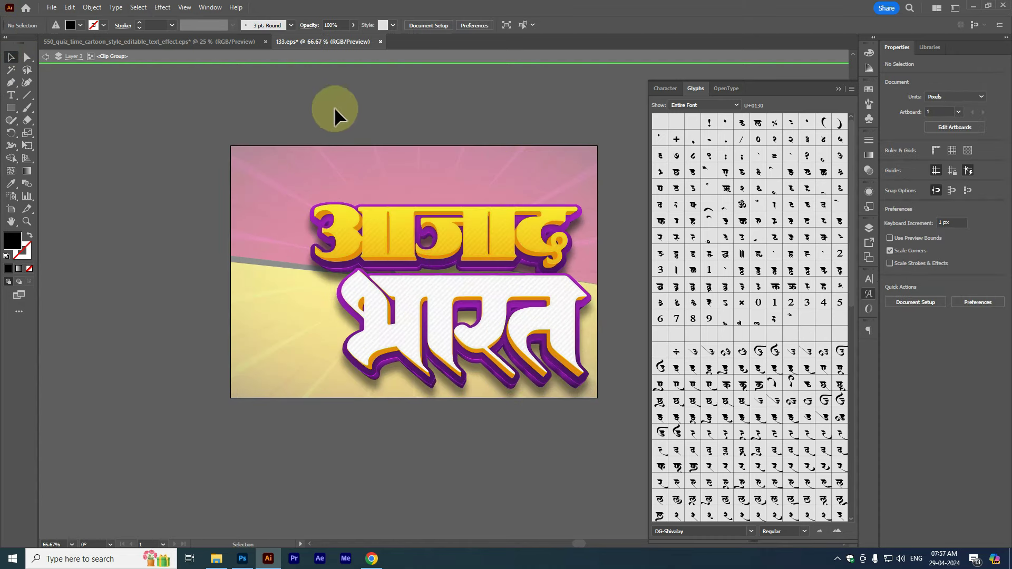
- Close the t33 document without saving and return to File Explorer
{"action": "left_click", "coordinate": [380, 42]}
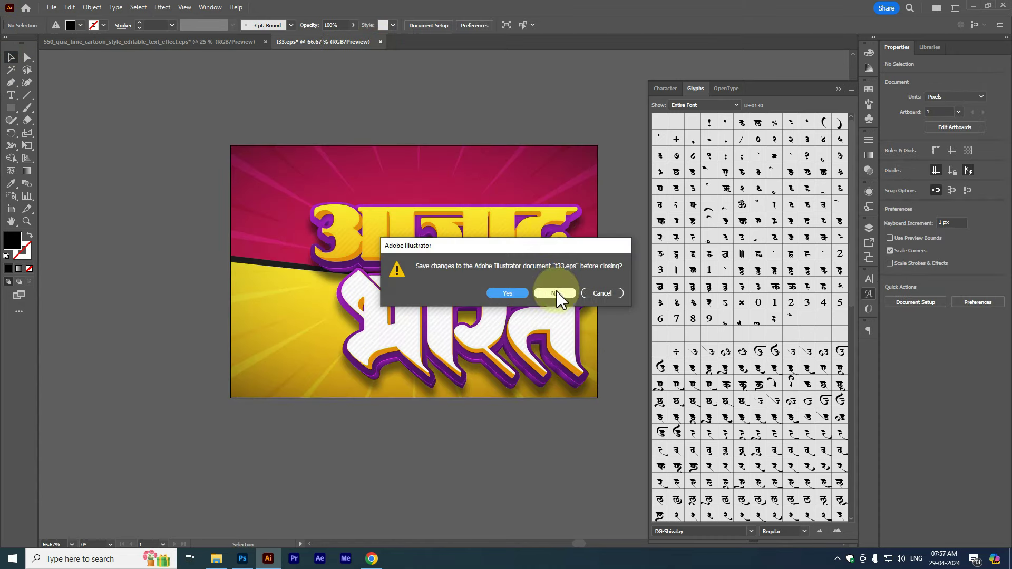
{"action": "left_click", "coordinate": [603, 293]}
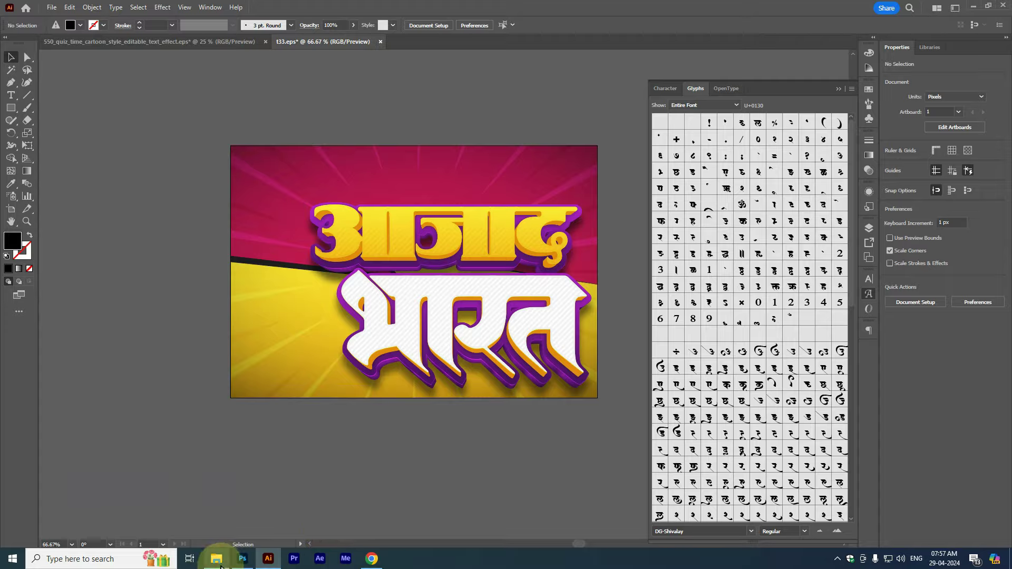
{"action": "left_click", "coordinate": [217, 559]}
{"action": "scroll", "coordinate": [576, 309], "scroll_direction": "down", "scroll_amount": 5}
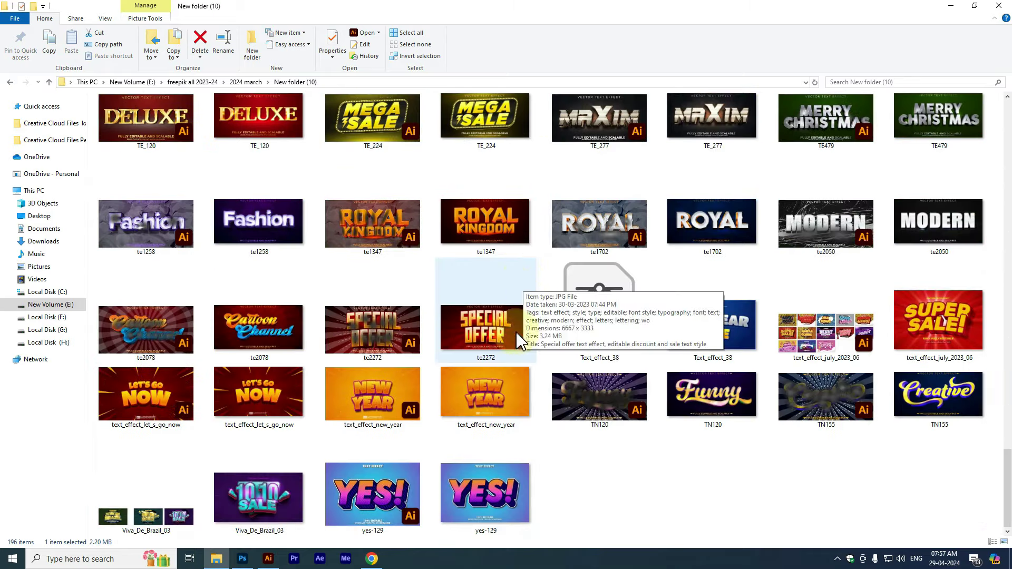
- Preview the te2272, text_effect_new_year and text_effect_let_s_go_now images in Photos
{"action": "double_click", "coordinate": [498, 345]}
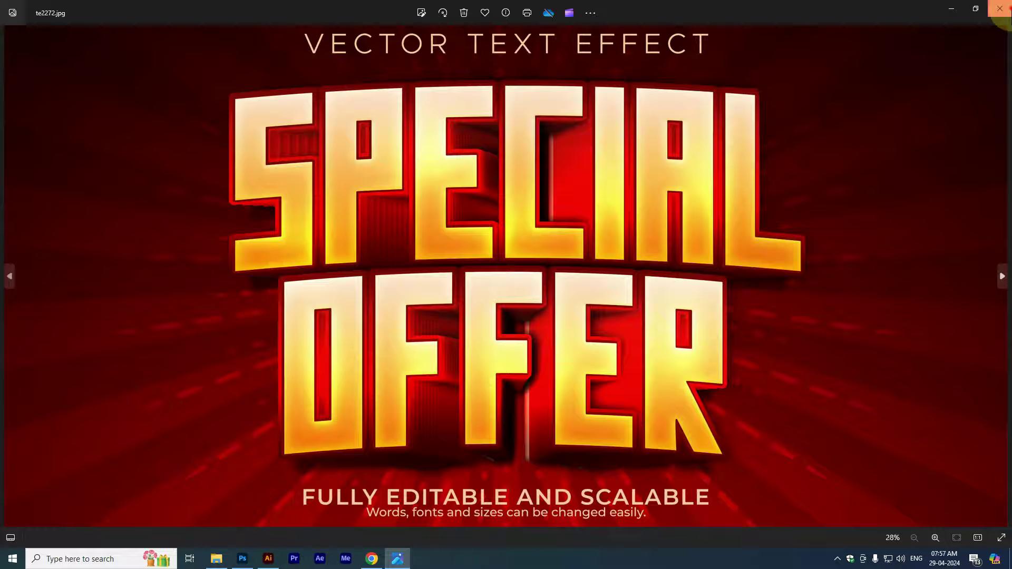
{"action": "left_click", "coordinate": [1000, 9]}
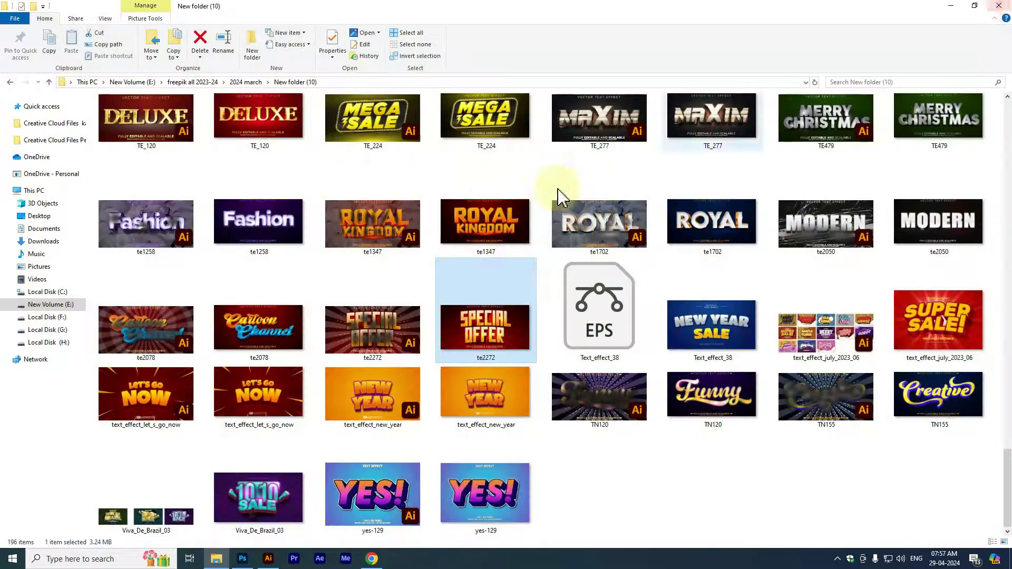
{"action": "double_click", "coordinate": [490, 396]}
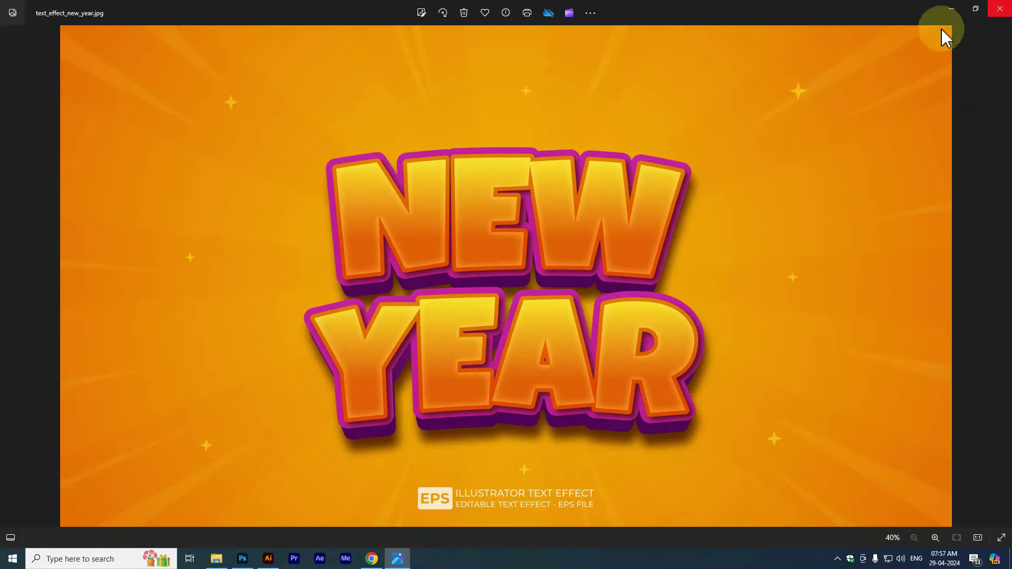
{"action": "left_click", "coordinate": [1000, 8]}
{"action": "double_click", "coordinate": [290, 424]}
{"action": "left_click", "coordinate": [1000, 8]}
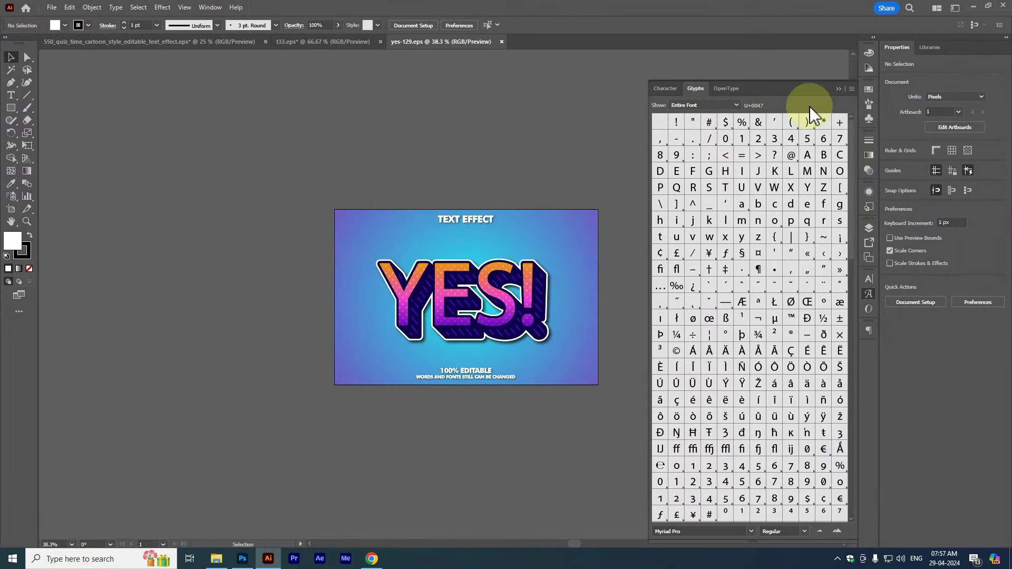
- Close Glyphs and set the YES! headline text to the DG-Sanskruti font
{"action": "left_click", "coordinate": [839, 90]}
{"action": "double_click", "coordinate": [468, 291]}
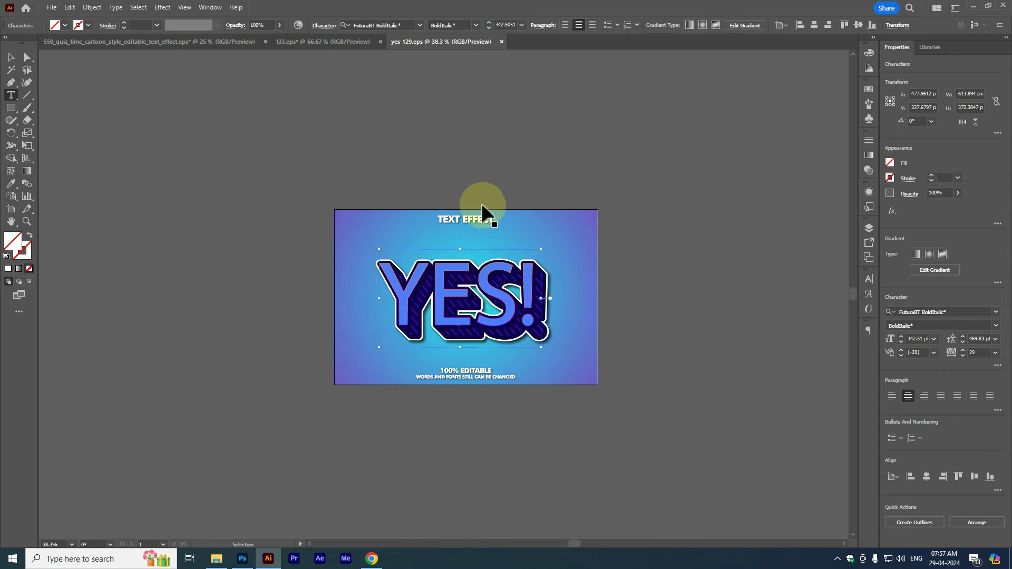
{"action": "key", "text": "ctrl+a"}
{"action": "left_click", "coordinate": [420, 26]}
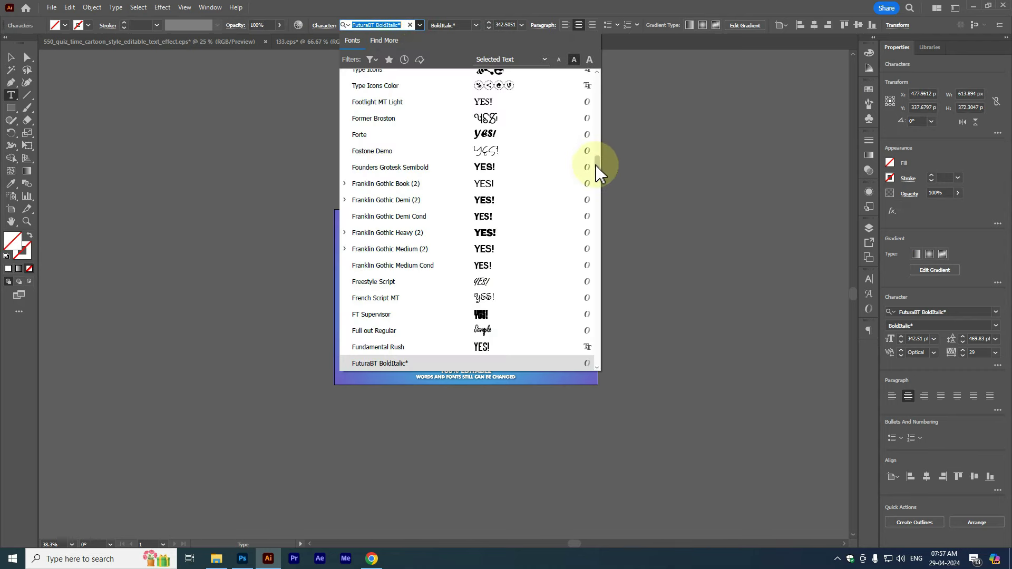
{"action": "left_click_drag", "start_coordinate": [601, 171], "coordinate": [601, 99]}
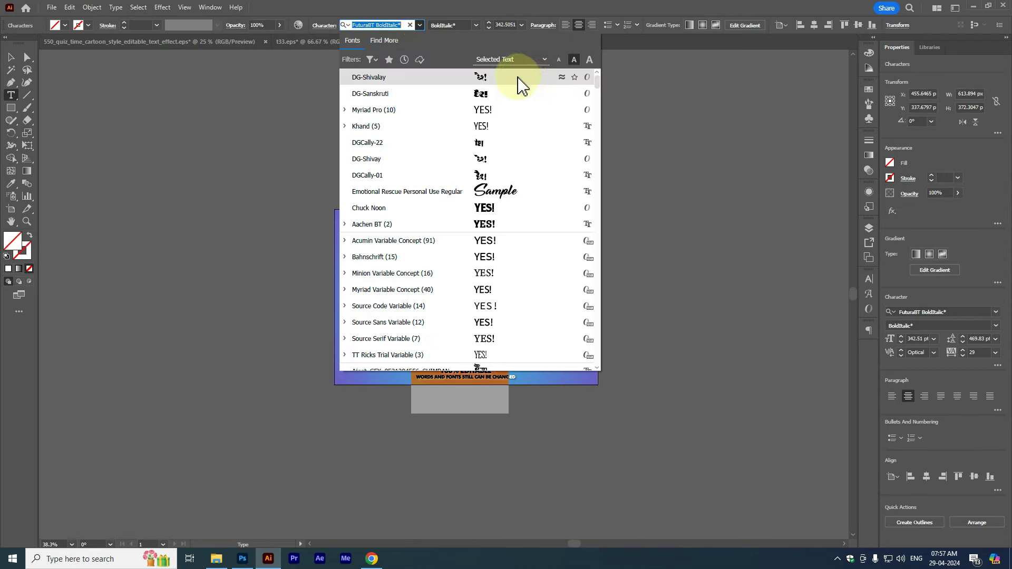
{"action": "left_click", "coordinate": [515, 82]}
{"action": "left_click", "coordinate": [420, 26]}
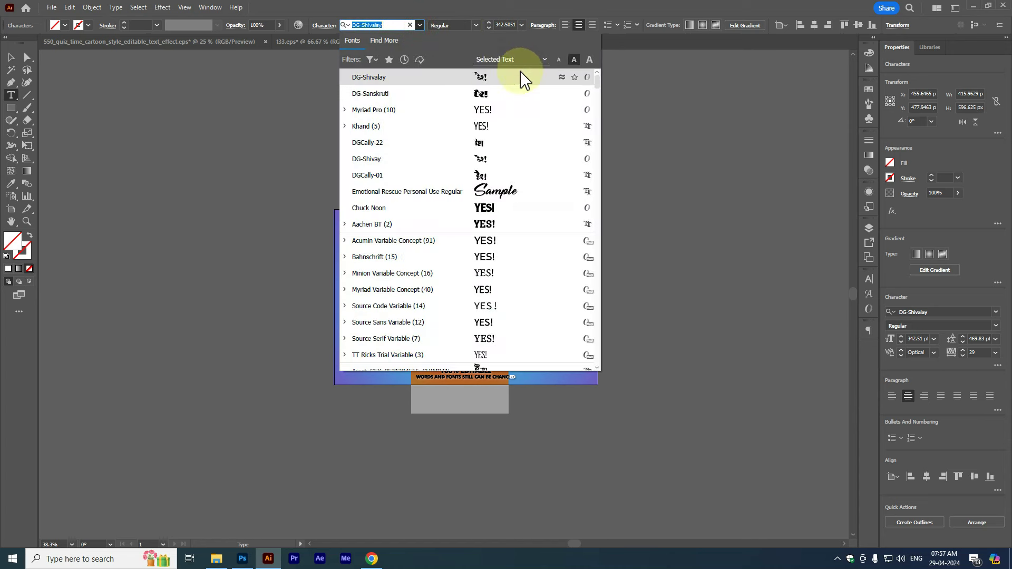
{"action": "left_click", "coordinate": [483, 91]}
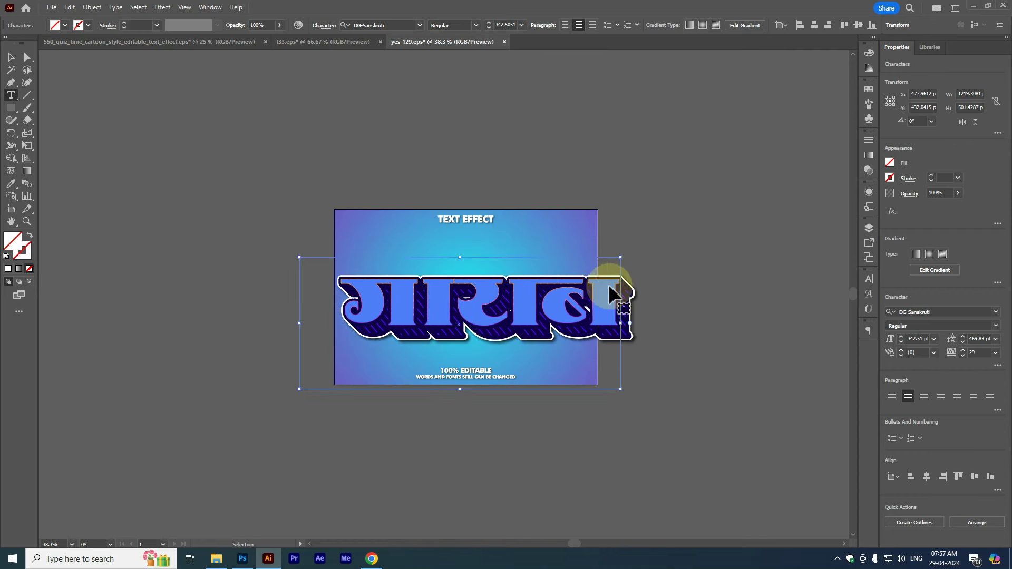
- Tighten tracking to -10, then enlarge and reposition the Devanagari headline across the poster
{"action": "left_click", "coordinate": [869, 280]}
{"action": "left_click", "coordinate": [849, 334]}
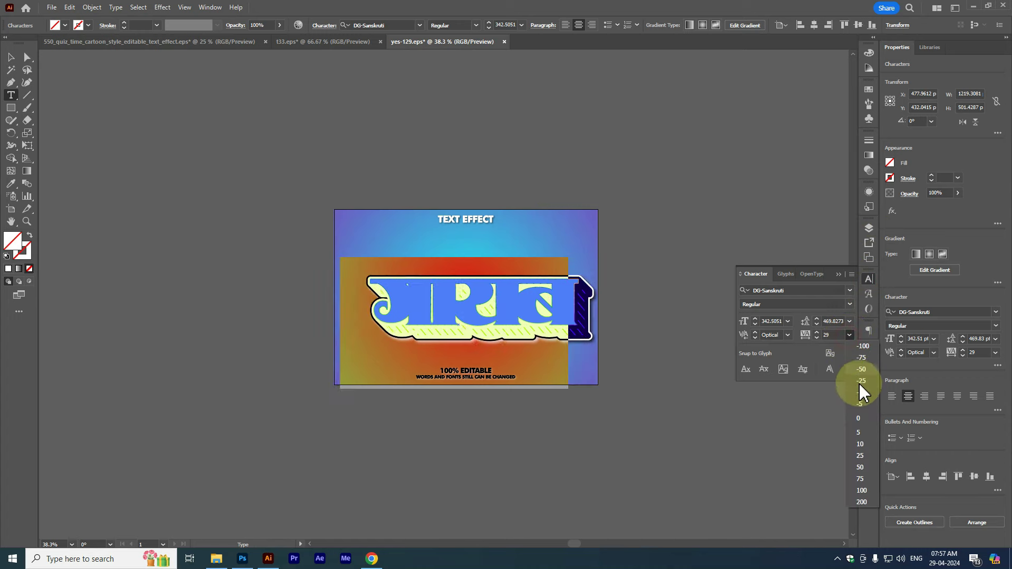
{"action": "left_click", "coordinate": [859, 389]}
{"action": "left_click", "coordinate": [841, 276]}
{"action": "left_click", "coordinate": [11, 57]}
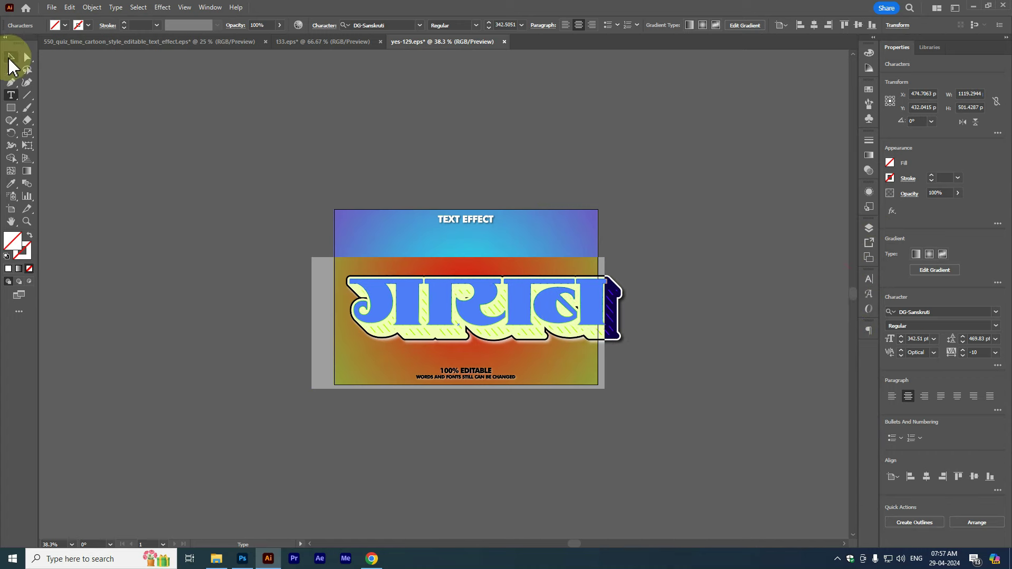
{"action": "left_click_drag", "start_coordinate": [610, 391], "coordinate": [724, 447]}
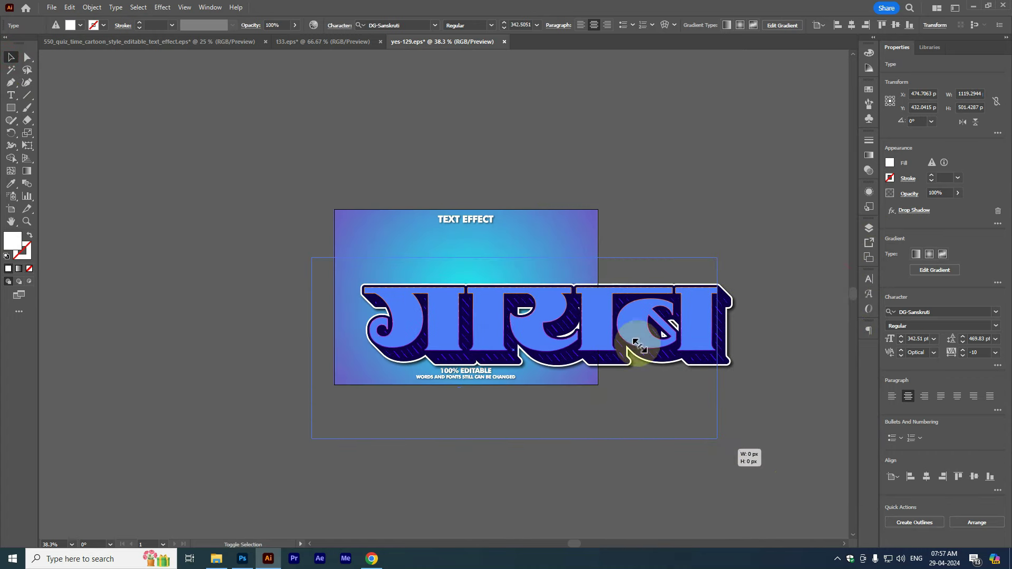
{"action": "left_click_drag", "start_coordinate": [582, 330], "coordinate": [545, 295]}
- Set the headline's tracking to -25 and deselect to view the final colours
{"action": "triple_click", "coordinate": [545, 295]}
{"action": "left_click", "coordinate": [869, 279]}
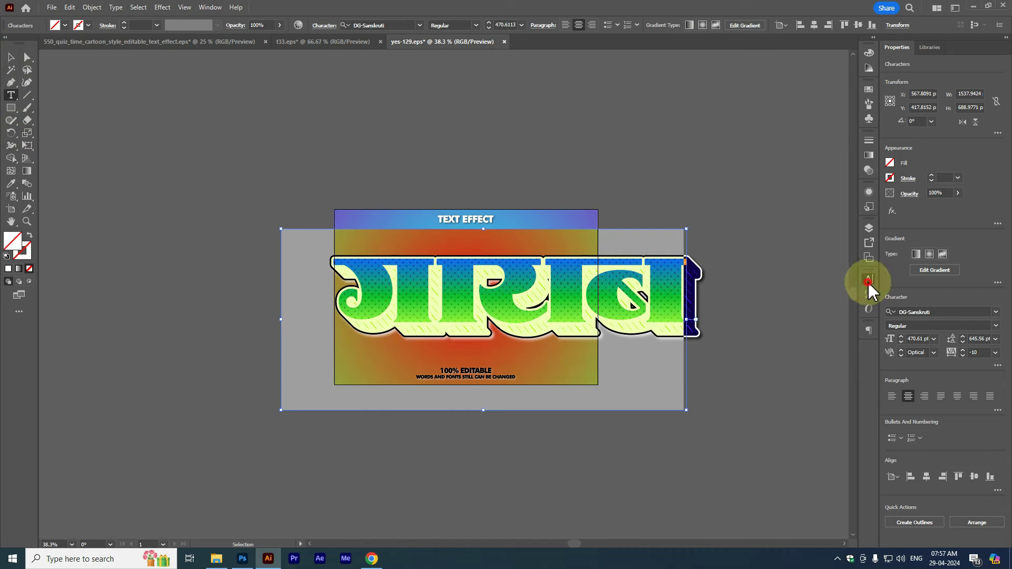
{"action": "left_click", "coordinate": [849, 335]}
{"action": "left_click", "coordinate": [854, 379]}
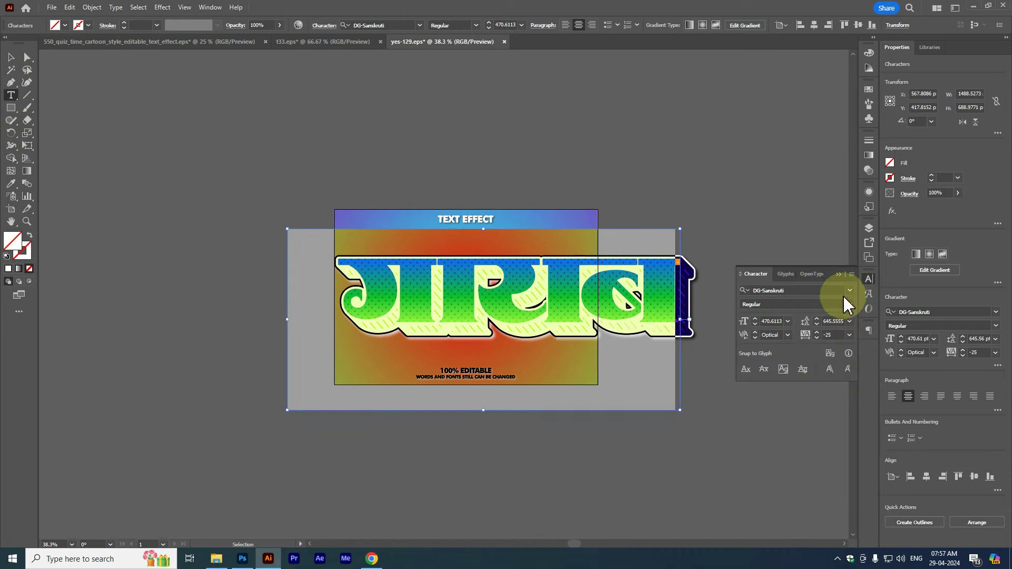
{"action": "left_click", "coordinate": [838, 274]}
{"action": "left_click", "coordinate": [11, 57]}
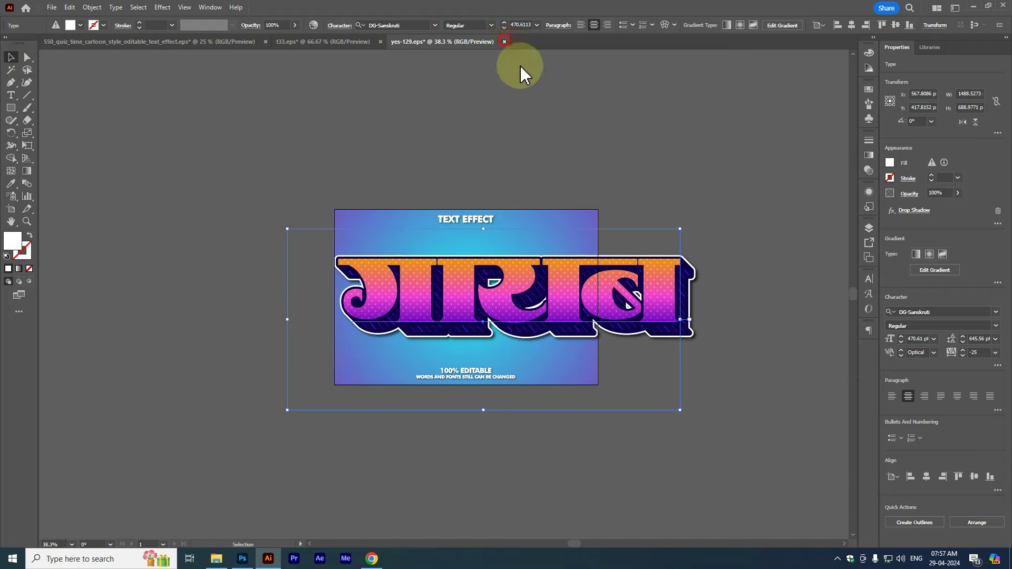
- Close yes-129.eps and open SUPER_HERO.eps from New folder (9) in Illustrator
{"action": "left_click", "coordinate": [542, 291]}
{"action": "left_click", "coordinate": [216, 559]}
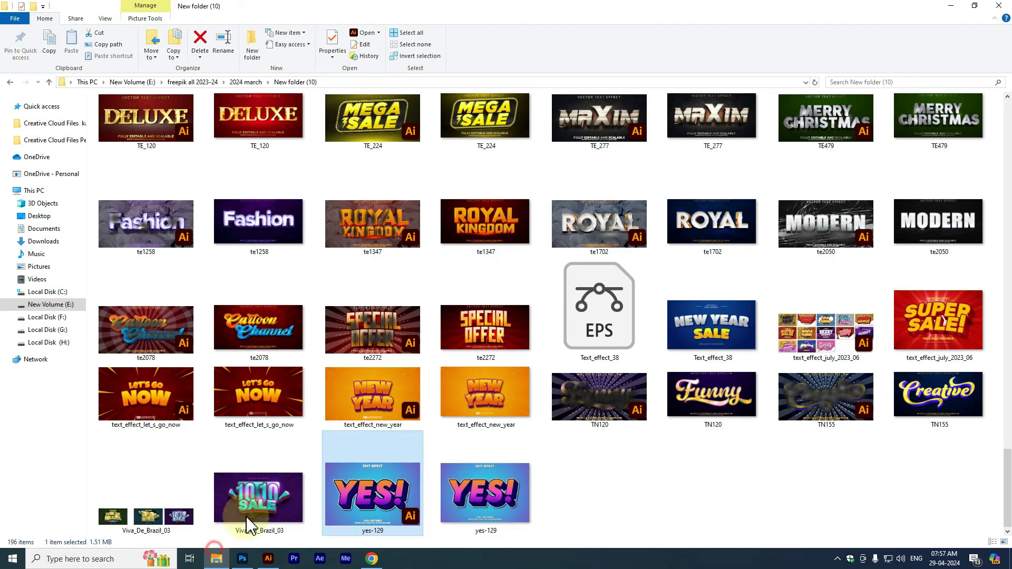
{"action": "left_click", "coordinate": [9, 81]}
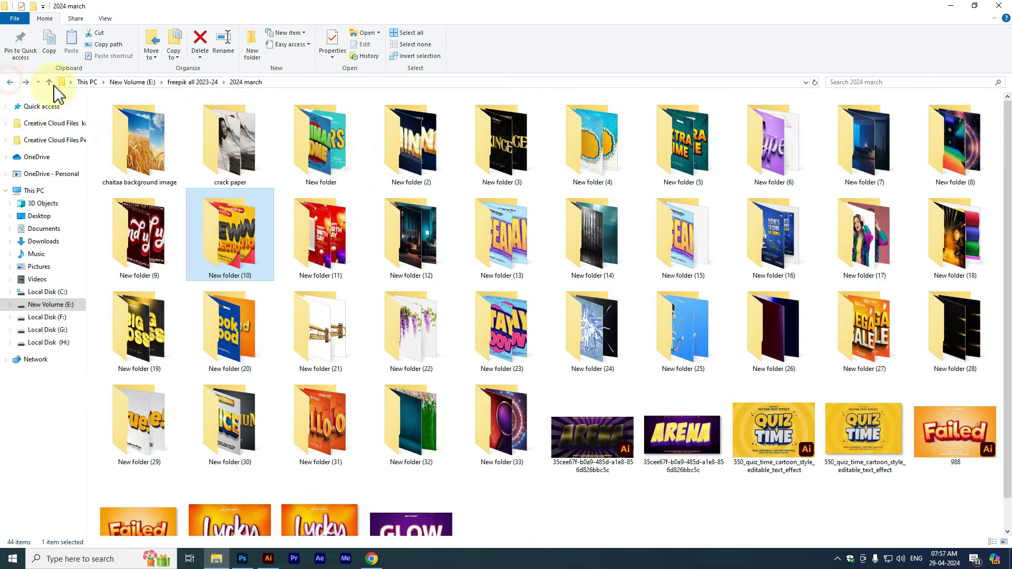
{"action": "double_click", "coordinate": [134, 234]}
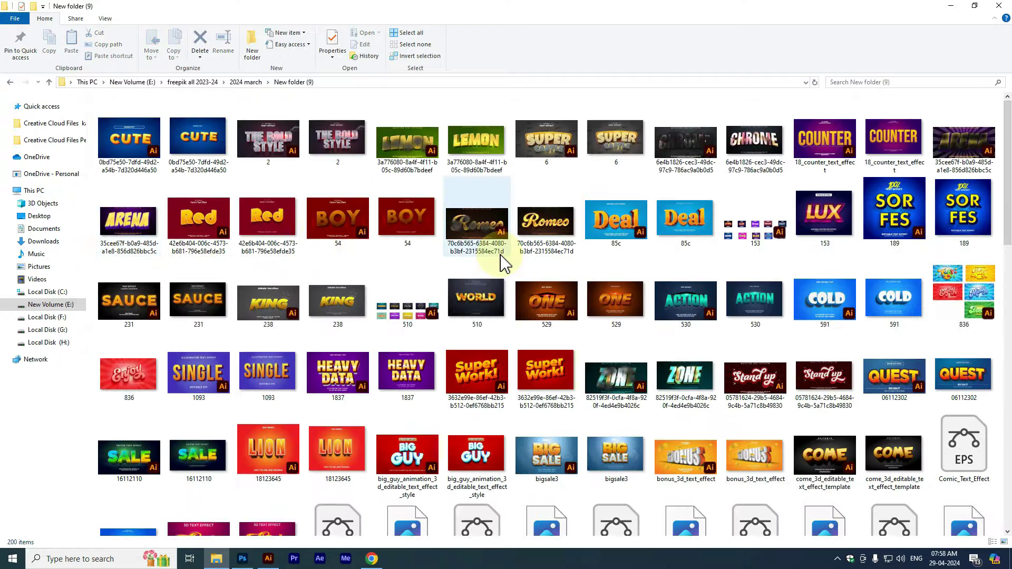
{"action": "scroll", "coordinate": [527, 247], "scroll_direction": "down", "scroll_amount": 5}
{"action": "scroll", "coordinate": [475, 248], "scroll_direction": "down", "scroll_amount": 5}
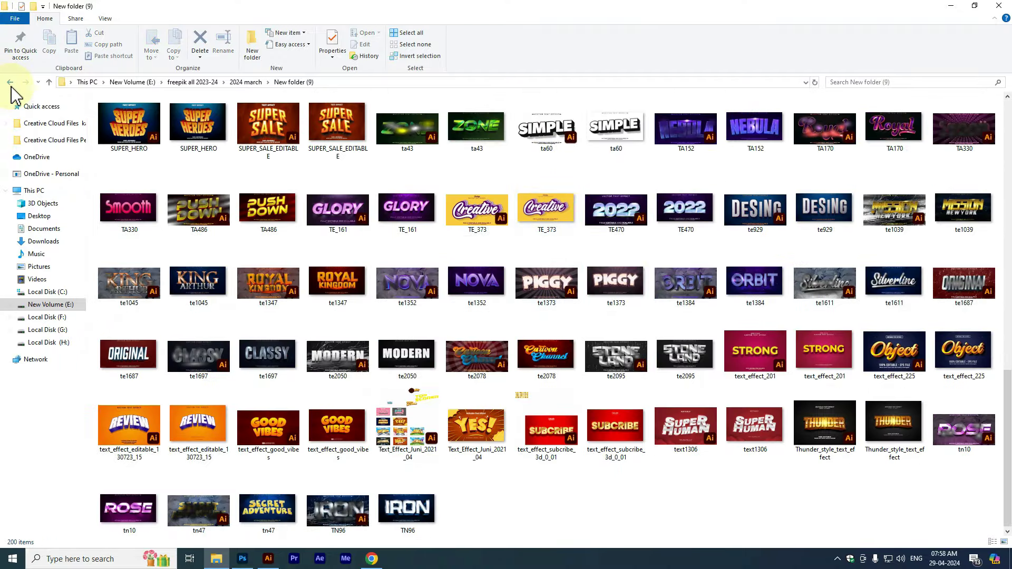
{"action": "double_click", "coordinate": [119, 134]}
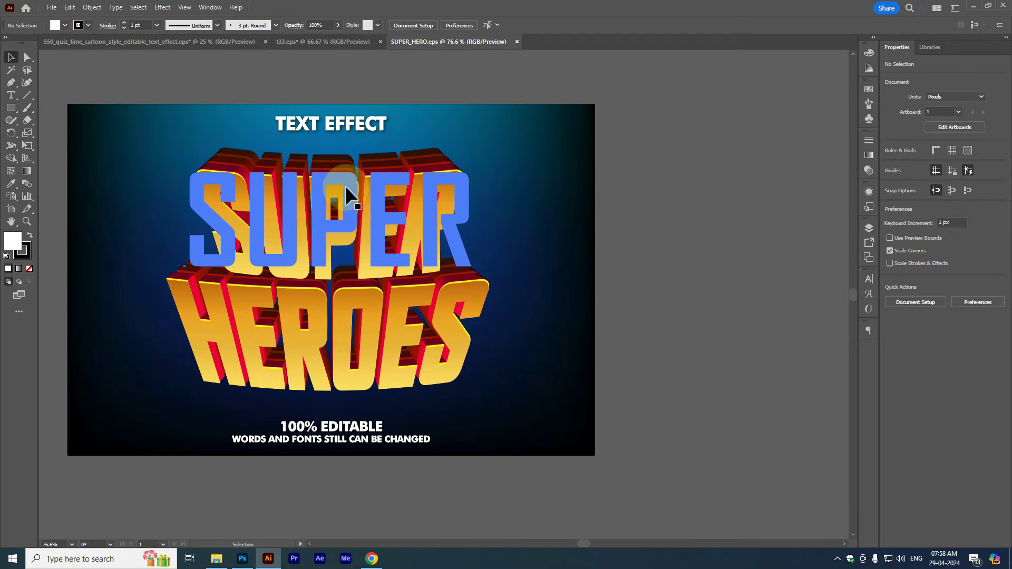
- Retype SUPER as a Devanagari word in the DG-Sanskruti font
{"action": "left_click", "coordinate": [346, 187]}
{"action": "double_click", "coordinate": [346, 185]}
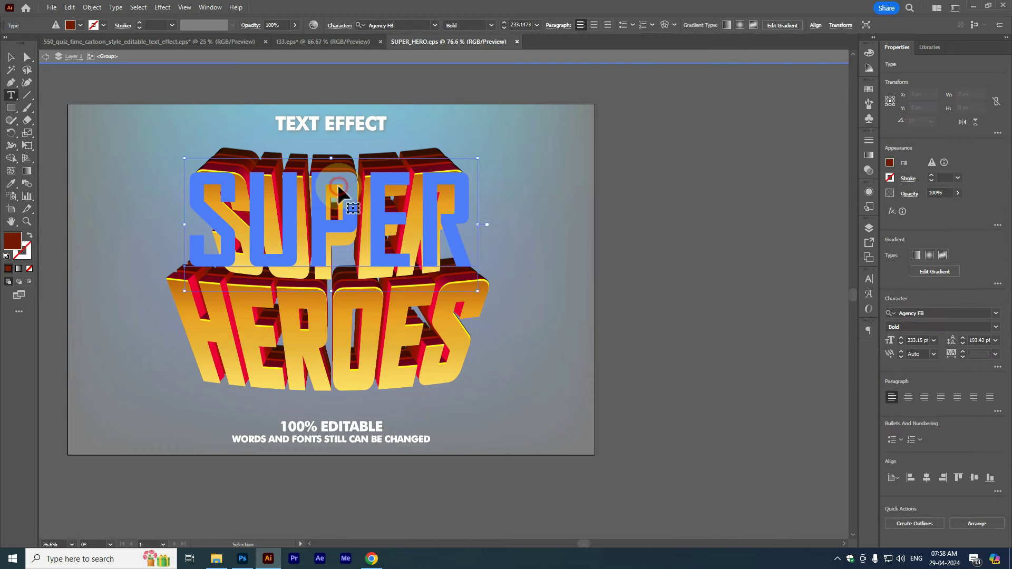
{"action": "key", "text": "ctrl+a"}
{"action": "left_click", "coordinate": [420, 25]}
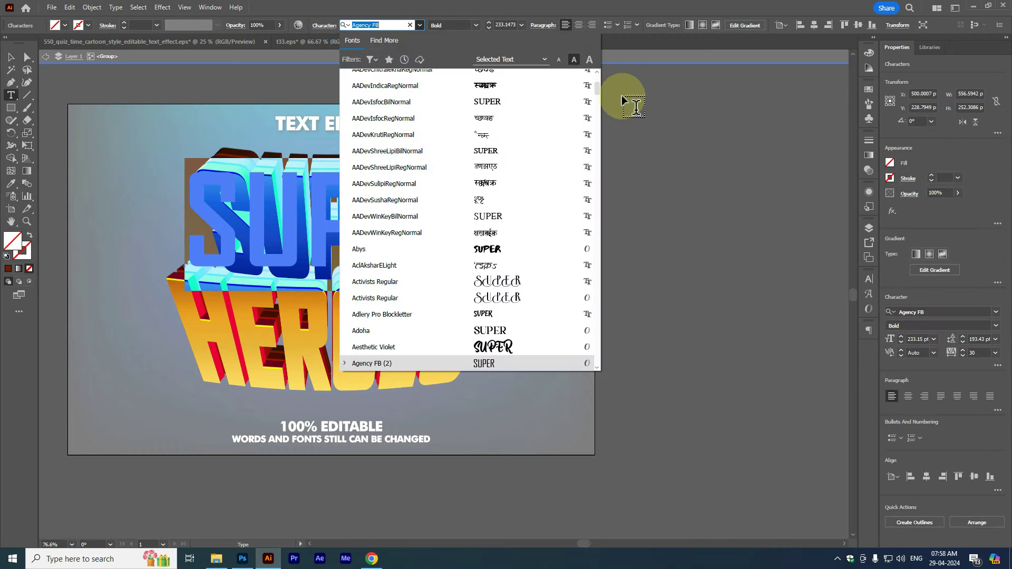
{"action": "scroll", "coordinate": [599, 84], "scroll_direction": "down", "scroll_amount": 10}
{"action": "scroll", "coordinate": [519, 83], "scroll_direction": "down", "scroll_amount": 10}
{"action": "left_click", "coordinate": [517, 79]}
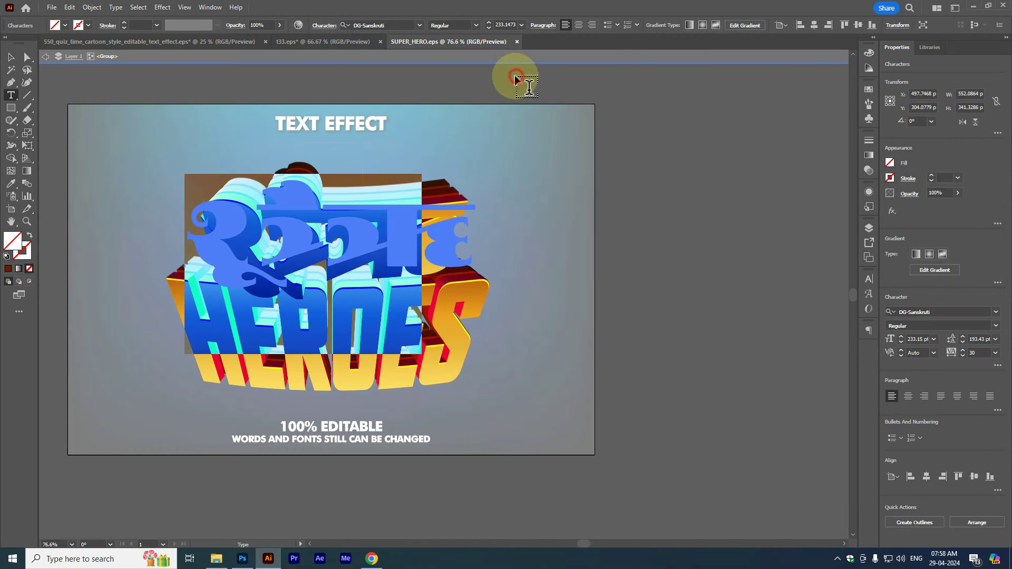
{"action": "type", "text": "3"}
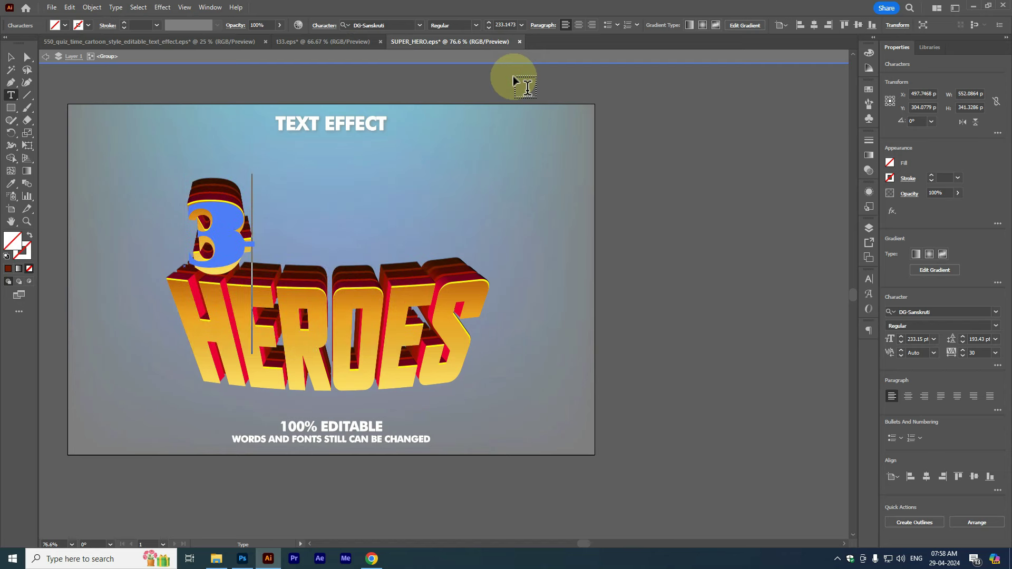
{"action": "type", "text": "kf"}
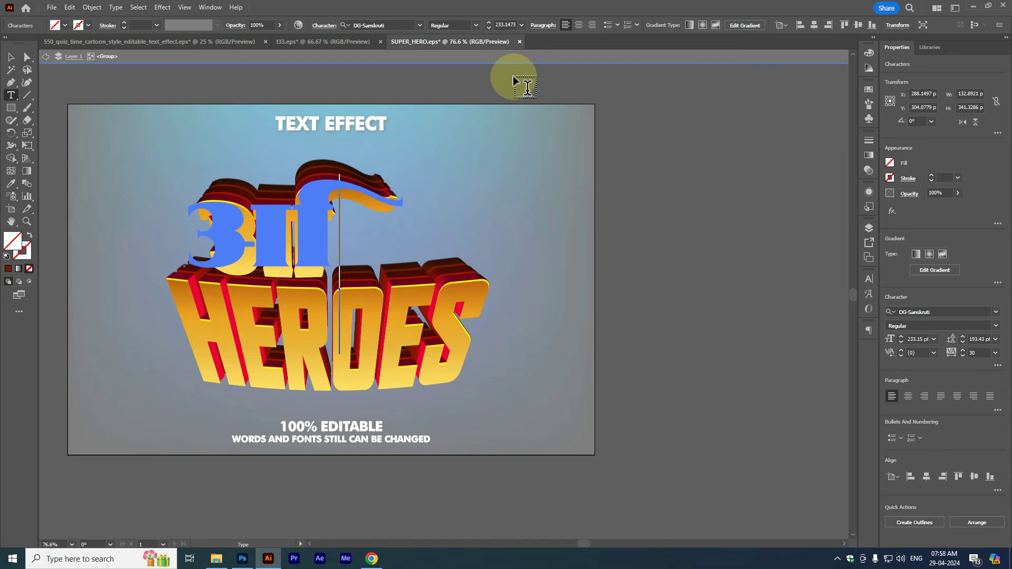
{"action": "type", "text": "gj"}
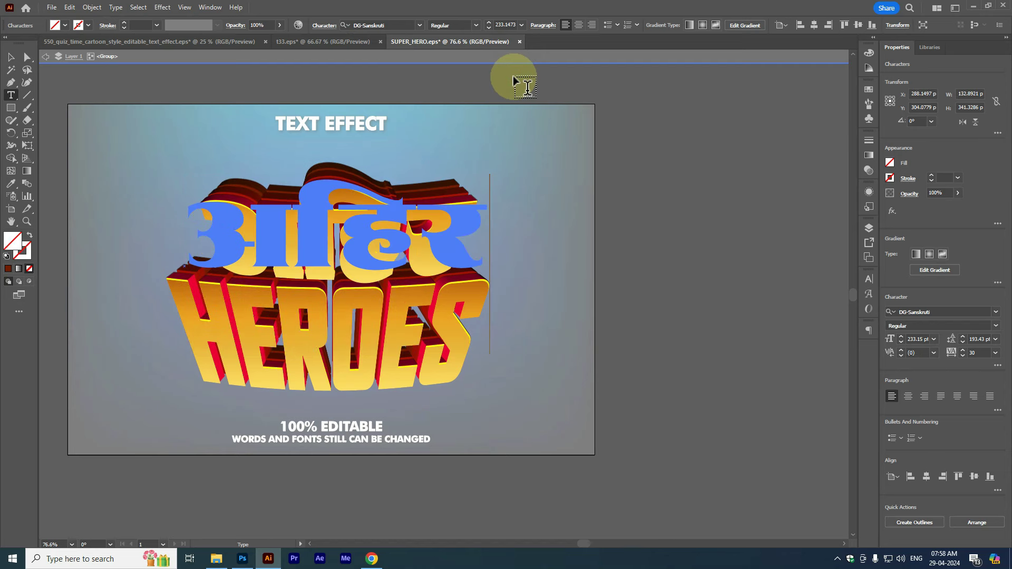
{"action": "left_click", "coordinate": [412, 323]}
{"action": "key", "text": "ctrl+a"}
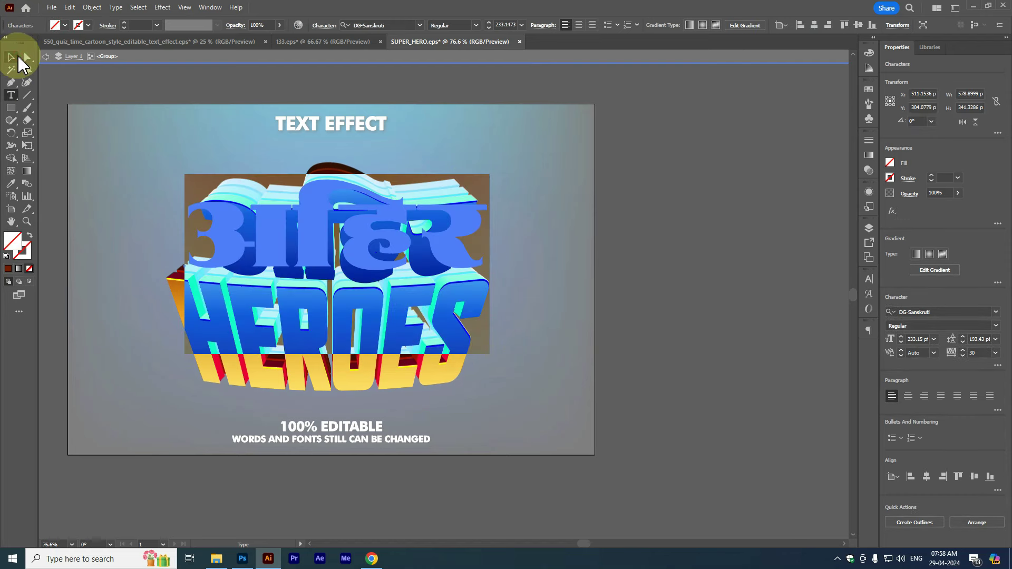
{"action": "left_click", "coordinate": [19, 58]}
- Set HEROES to DG-Sanskruti Devanagari and move it up under the first word
{"action": "left_click", "coordinate": [396, 361]}
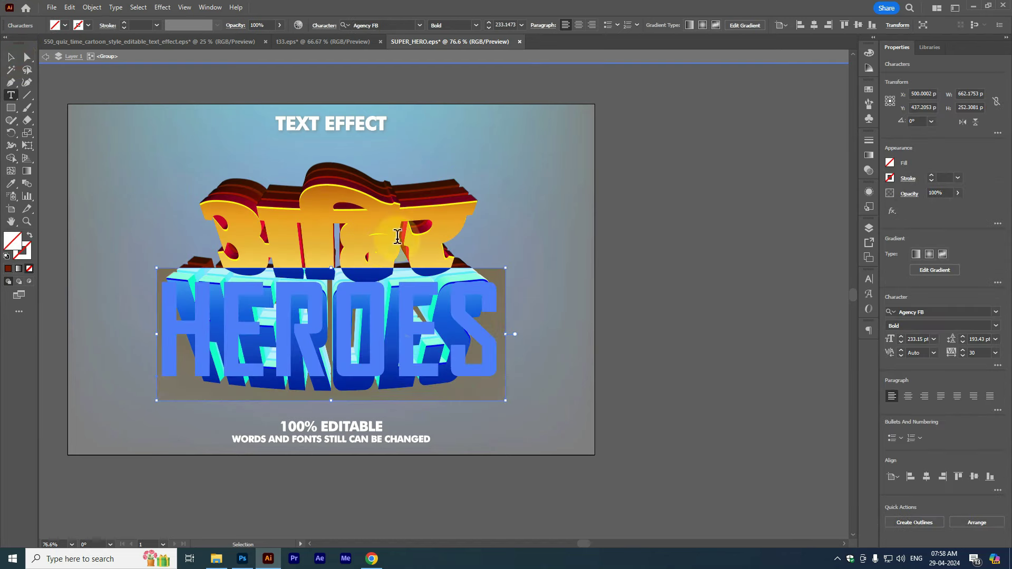
{"action": "left_click", "coordinate": [420, 26]}
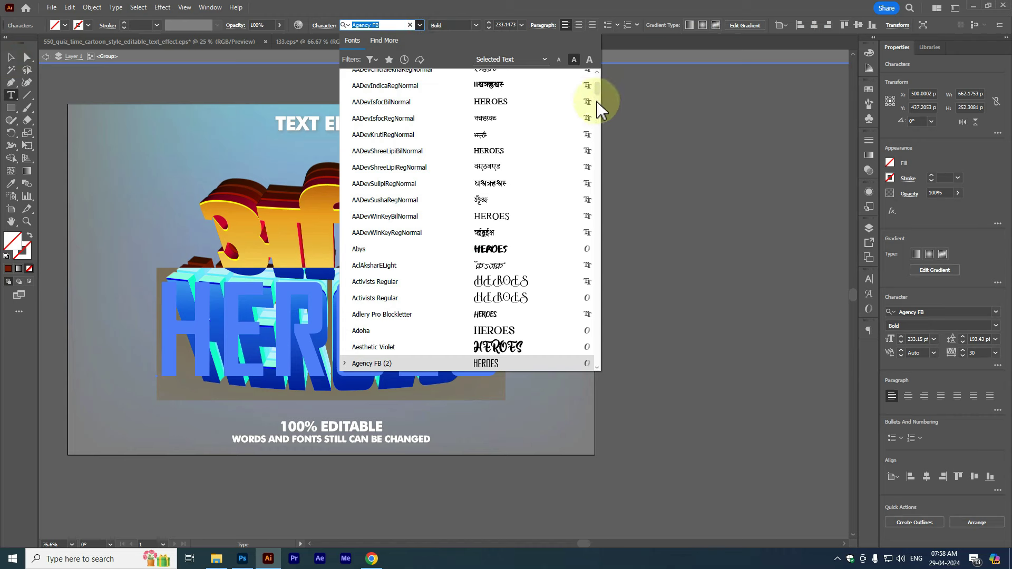
{"action": "scroll", "coordinate": [598, 86], "scroll_direction": "up", "scroll_amount": 5}
{"action": "left_click", "coordinate": [580, 76]}
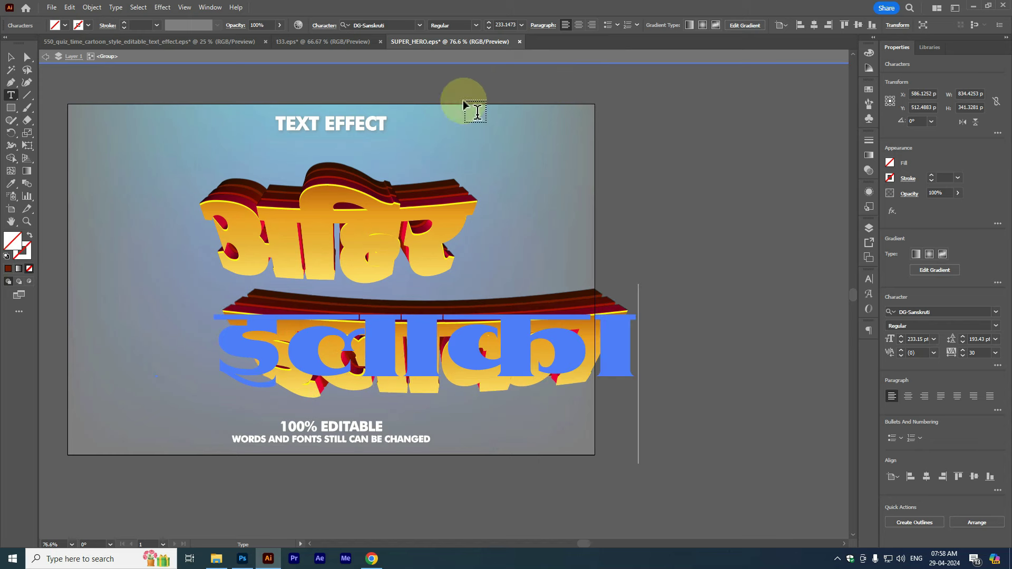
{"action": "left_click", "coordinate": [11, 56]}
{"action": "left_click_drag", "start_coordinate": [501, 348], "coordinate": [430, 309]}
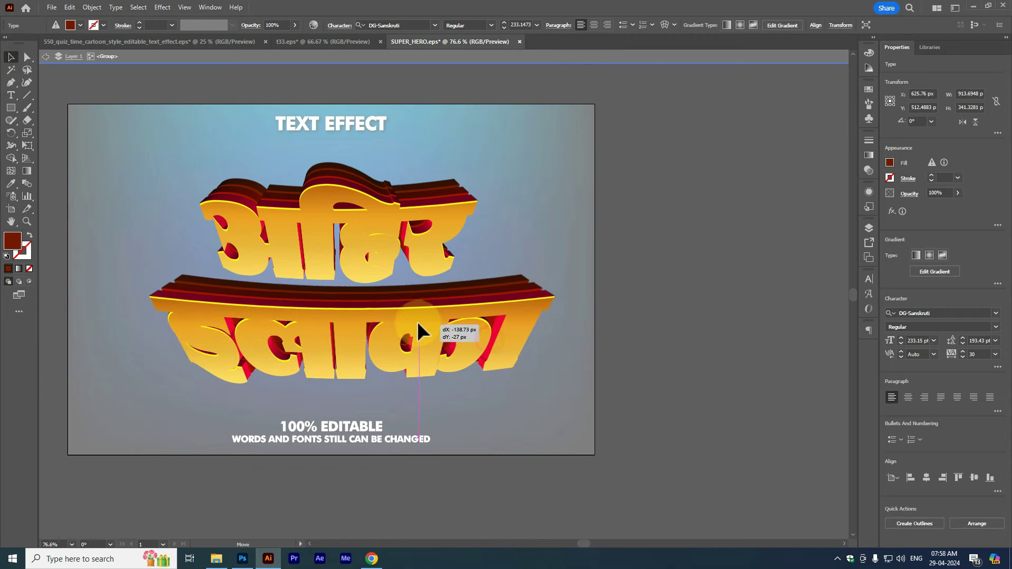
- Scale both Devanagari words up together and shift them to the right
{"action": "left_click", "coordinate": [394, 232], "text": "shift"}
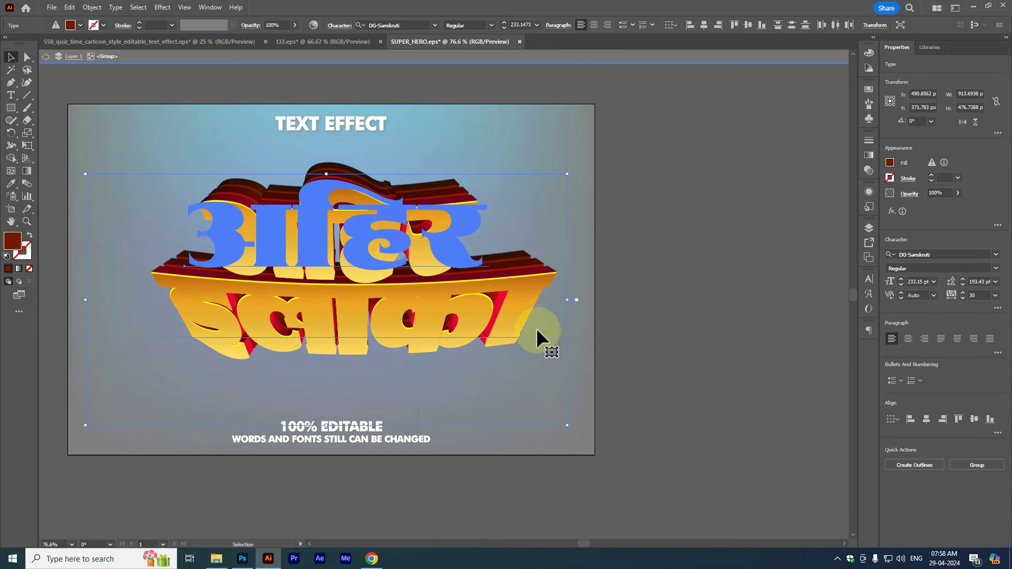
{"action": "left_click_drag", "start_coordinate": [619, 450], "coordinate": [900, 525]}
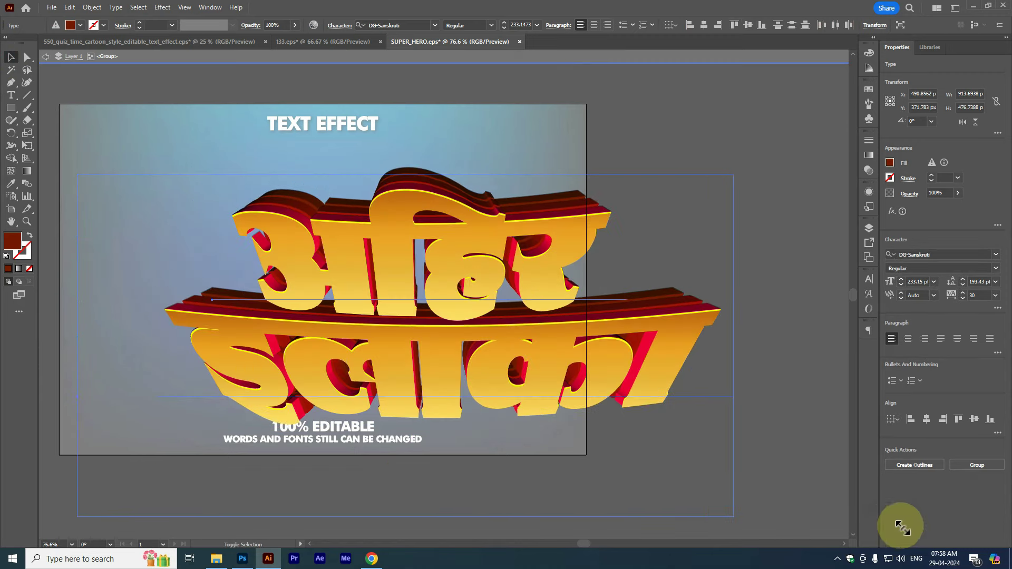
{"action": "key", "text": "ctrl+minus"}
{"action": "key", "text": "ctrl+minus"}
{"action": "key", "text": "ctrl+minus"}
{"action": "left_click_drag", "start_coordinate": [519, 248], "coordinate": [543, 250]}
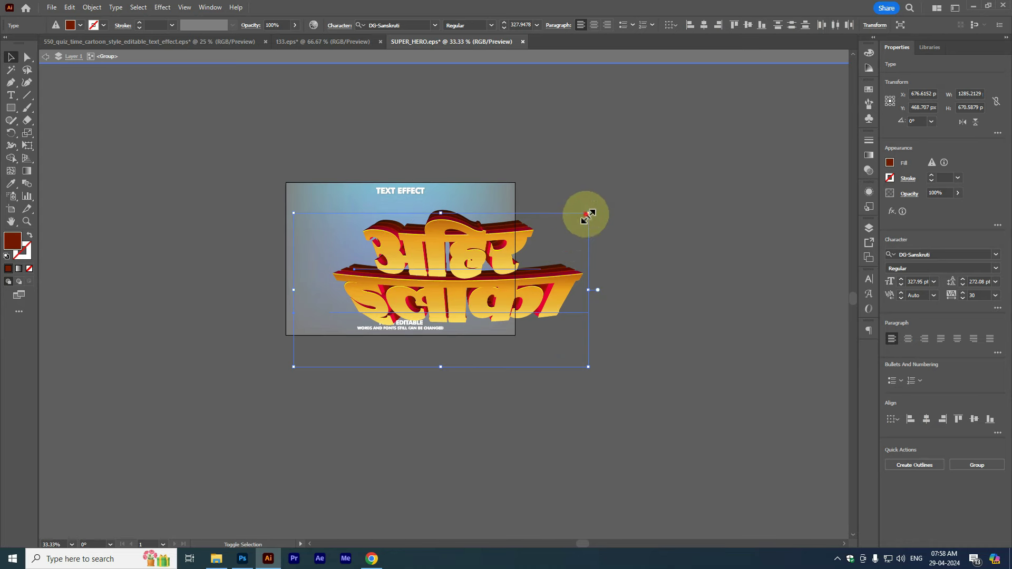
{"action": "left_click_drag", "start_coordinate": [589, 216], "coordinate": [746, 174]}
{"action": "left_click_drag", "start_coordinate": [531, 225], "coordinate": [614, 243]}
- Reposition the top Devanagari word higher to finish the layout
{"action": "left_click", "coordinate": [655, 135]}
{"action": "left_click", "coordinate": [216, 126]}
{"action": "mouse_move", "coordinate": [515, 260]}
{"action": "left_mouse_down"}
{"action": "mouse_move", "coordinate": [445, 279]}
{"action": "mouse_move", "coordinate": [487, 250]}
{"action": "left_mouse_up"}
{"action": "key", "text": "ctrl+plus"}
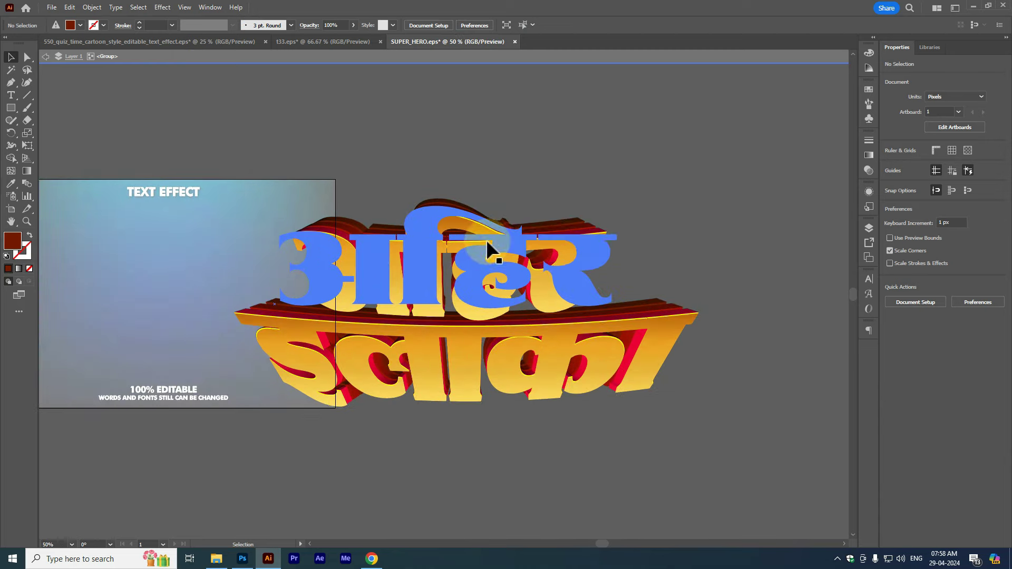
{"action": "key", "text": "ctrl+minus"}
{"action": "left_click_drag", "start_coordinate": [560, 250], "coordinate": [540, 163]}
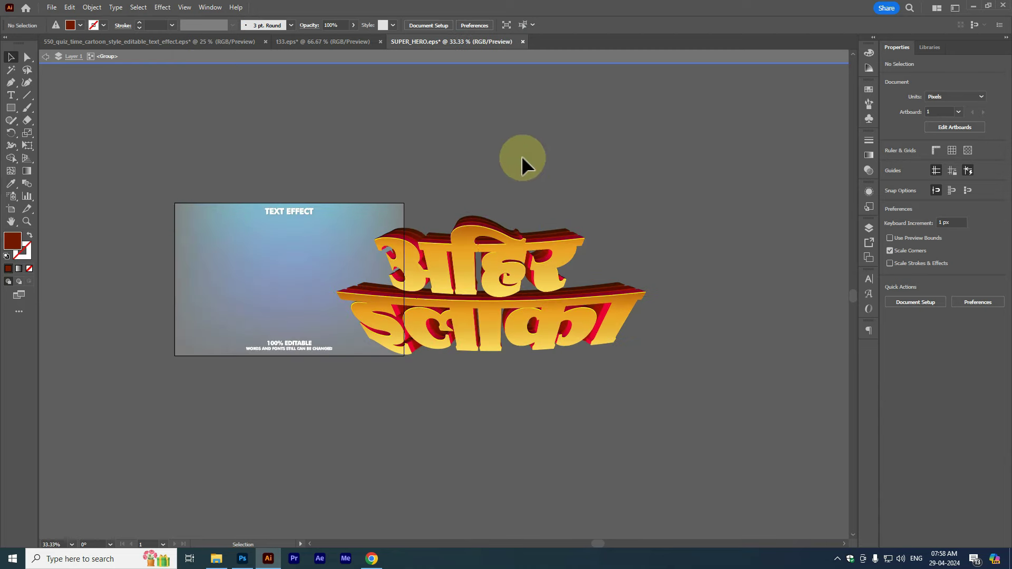
- Back in File Explorer, preview New folder (8) and New folder (7) in 2024 march
{"action": "left_click", "coordinate": [222, 563]}
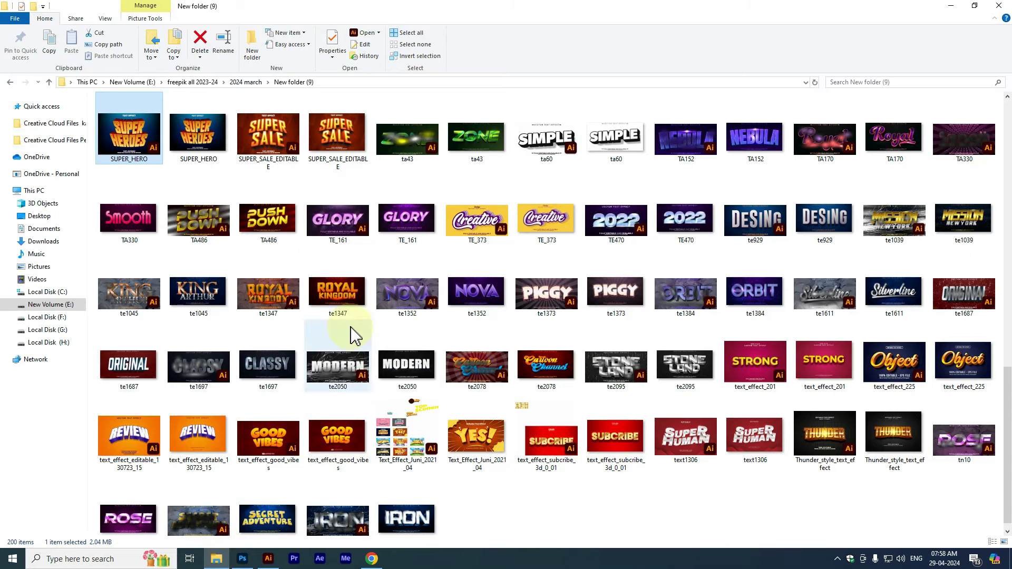
{"action": "scroll", "coordinate": [343, 290], "scroll_direction": "down", "scroll_amount": 5}
{"action": "scroll", "coordinate": [520, 283], "scroll_direction": "down", "scroll_amount": 10}
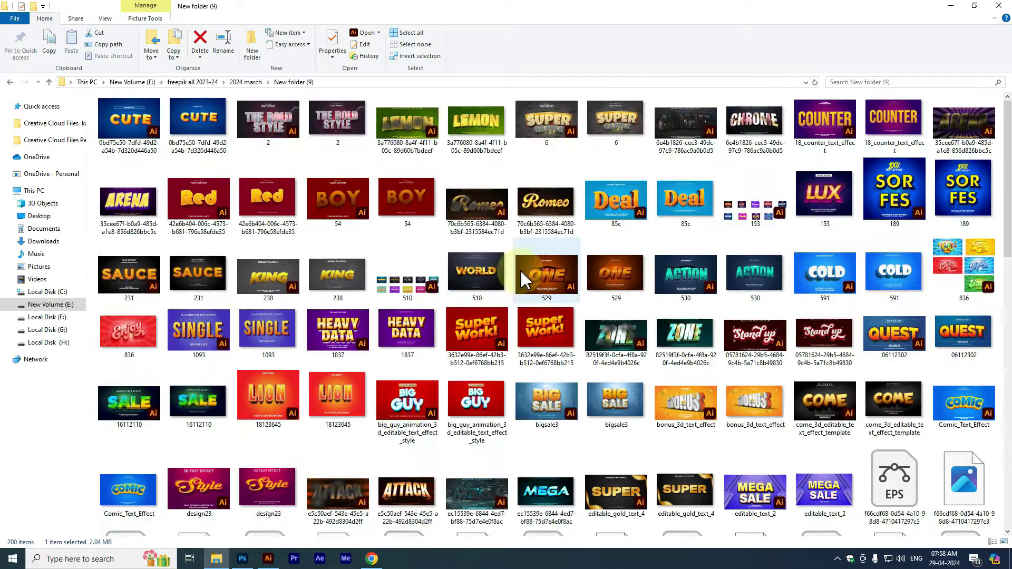
{"action": "left_click", "coordinate": [10, 82]}
{"action": "double_click", "coordinate": [938, 167]}
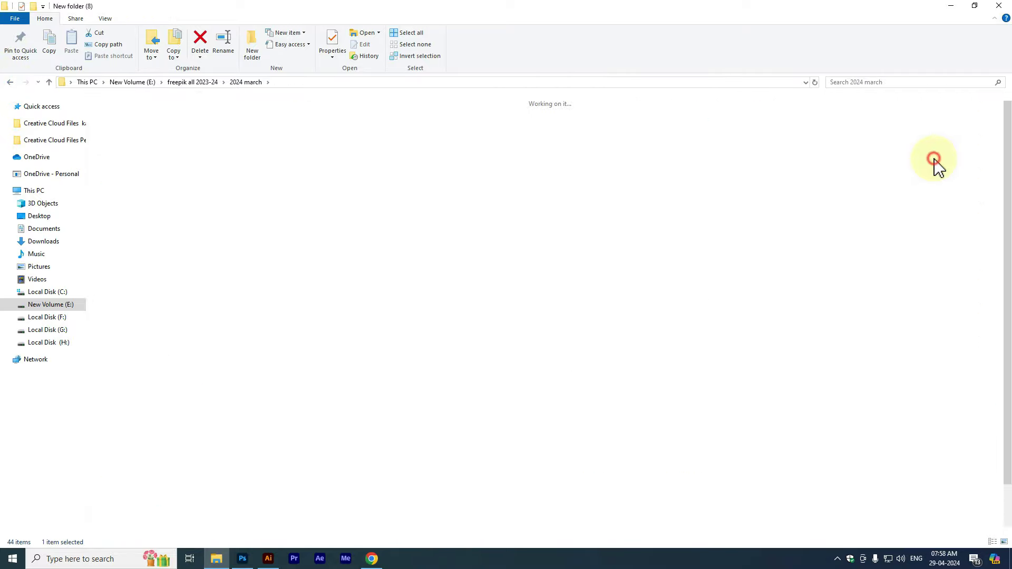
{"action": "left_click", "coordinate": [11, 82]}
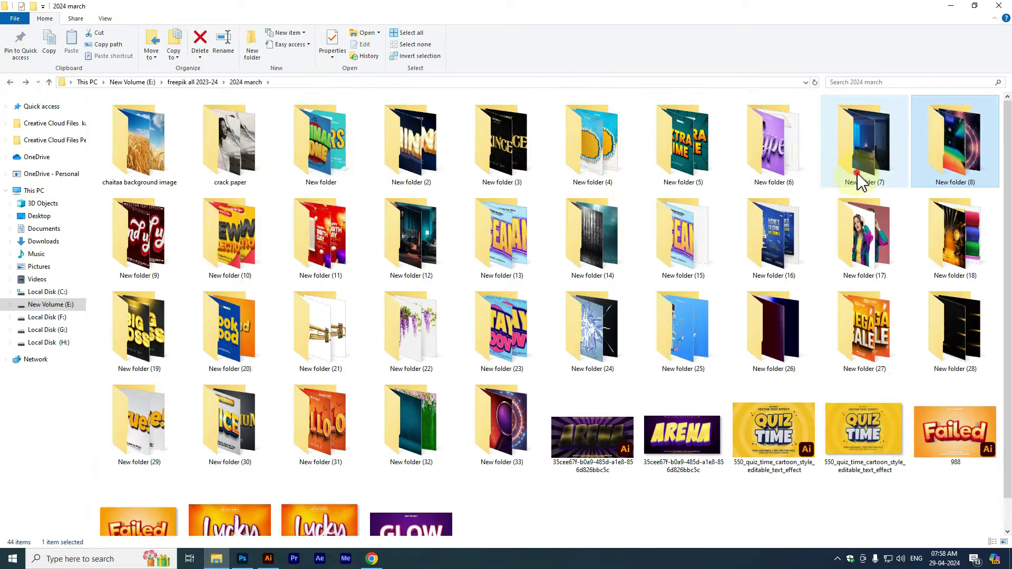
{"action": "double_click", "coordinate": [862, 174]}
{"action": "left_click", "coordinate": [10, 82]}
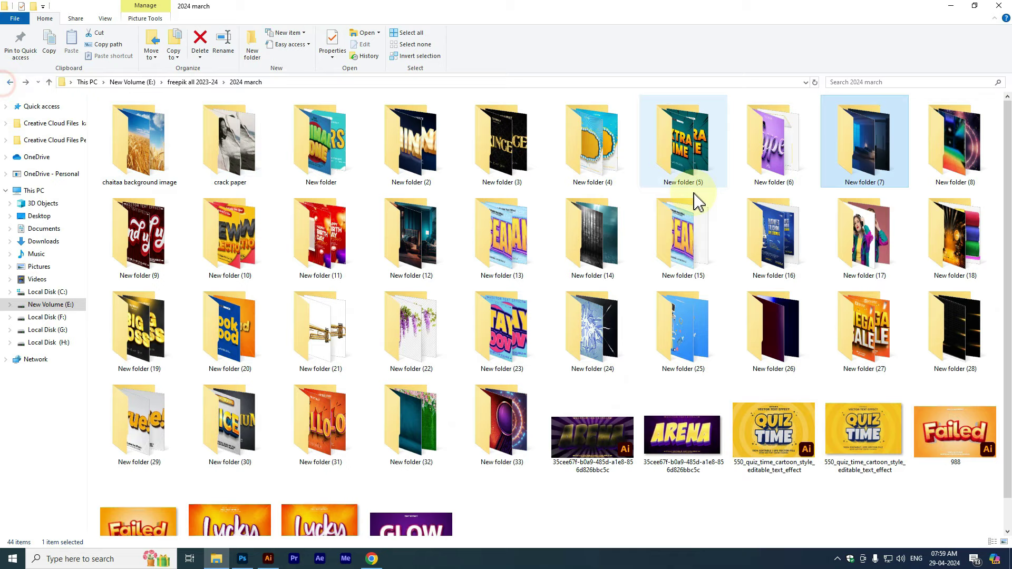
- Browse the PSD templates in New folder (6), then those in New folder (5)
{"action": "double_click", "coordinate": [745, 169]}
{"action": "scroll", "coordinate": [679, 179], "scroll_direction": "down", "scroll_amount": 10}
{"action": "scroll", "coordinate": [138, 129], "scroll_direction": "down", "scroll_amount": 2}
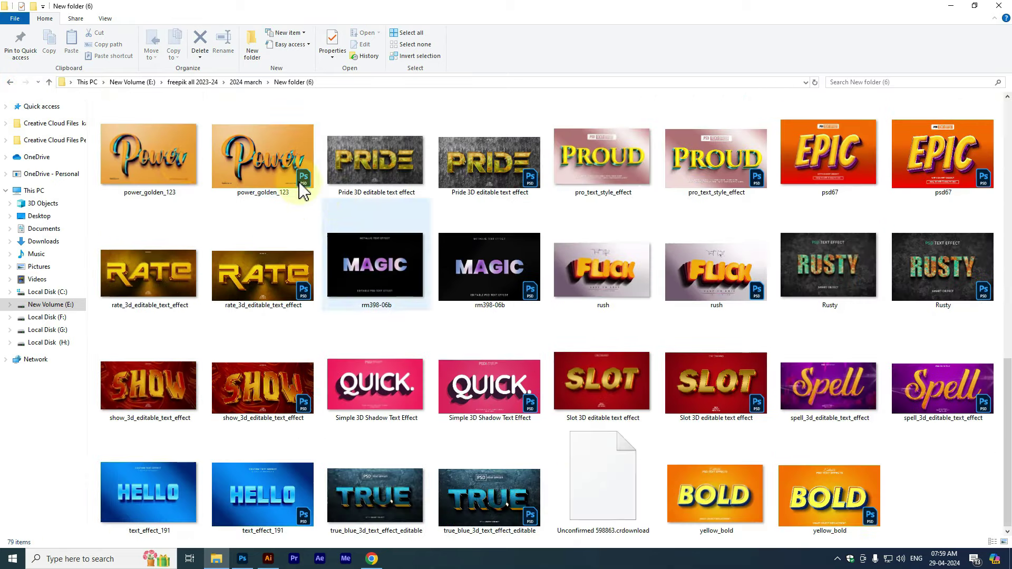
{"action": "left_click", "coordinate": [10, 82]}
{"action": "double_click", "coordinate": [677, 169]}
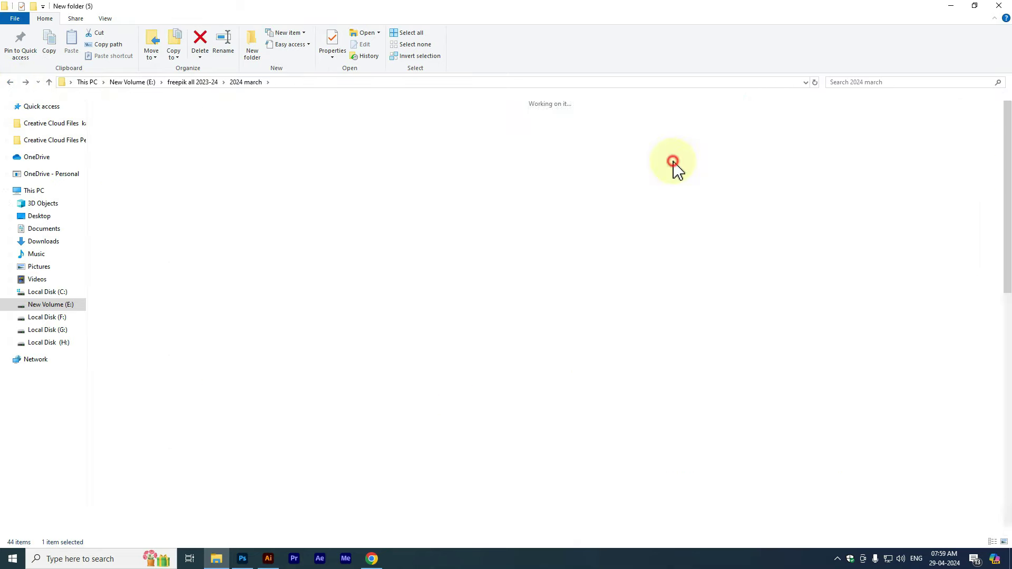
{"action": "scroll", "coordinate": [717, 210], "scroll_direction": "down", "scroll_amount": 10}
{"action": "left_click", "coordinate": [10, 82]}
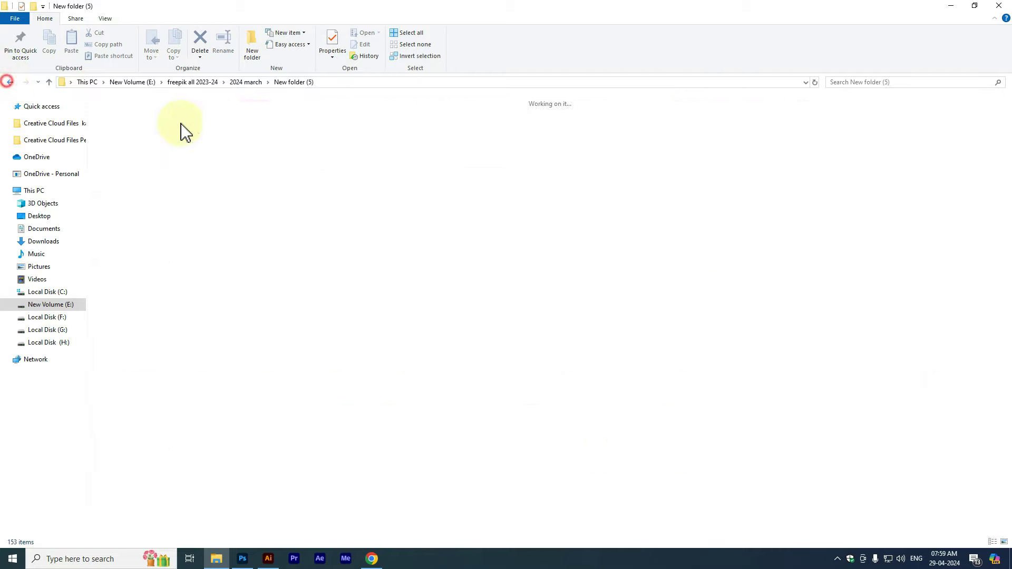
- Look through New folder (3)'s templates and revisit New folder (5)
{"action": "double_click", "coordinate": [500, 145]}
{"action": "scroll", "coordinate": [515, 203], "scroll_direction": "down", "scroll_amount": 10}
{"action": "scroll", "coordinate": [316, 158], "scroll_direction": "down", "scroll_amount": 5}
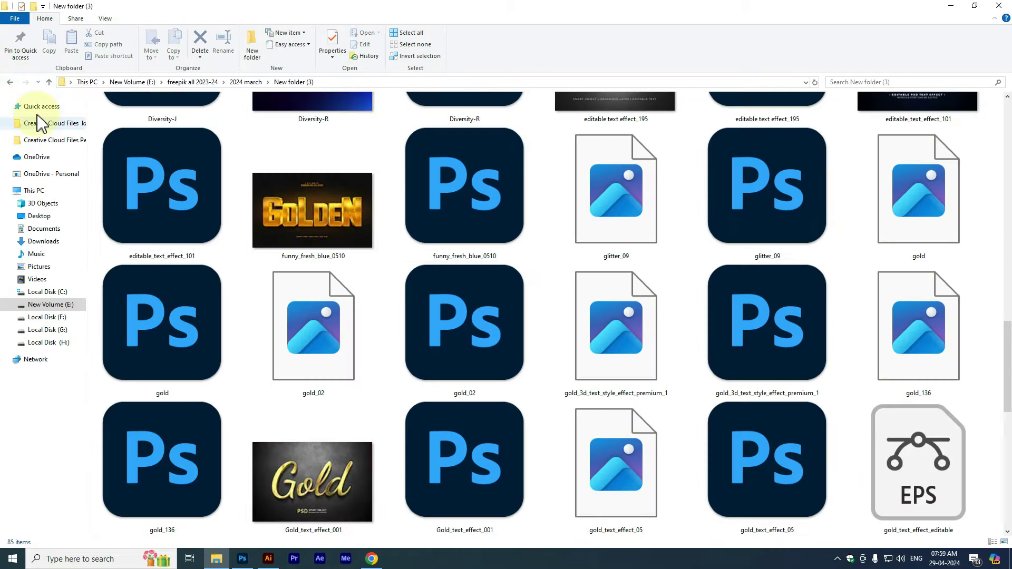
{"action": "left_click", "coordinate": [10, 82]}
{"action": "double_click", "coordinate": [680, 174]}
{"action": "scroll", "coordinate": [580, 200], "scroll_direction": "down", "scroll_amount": 5}
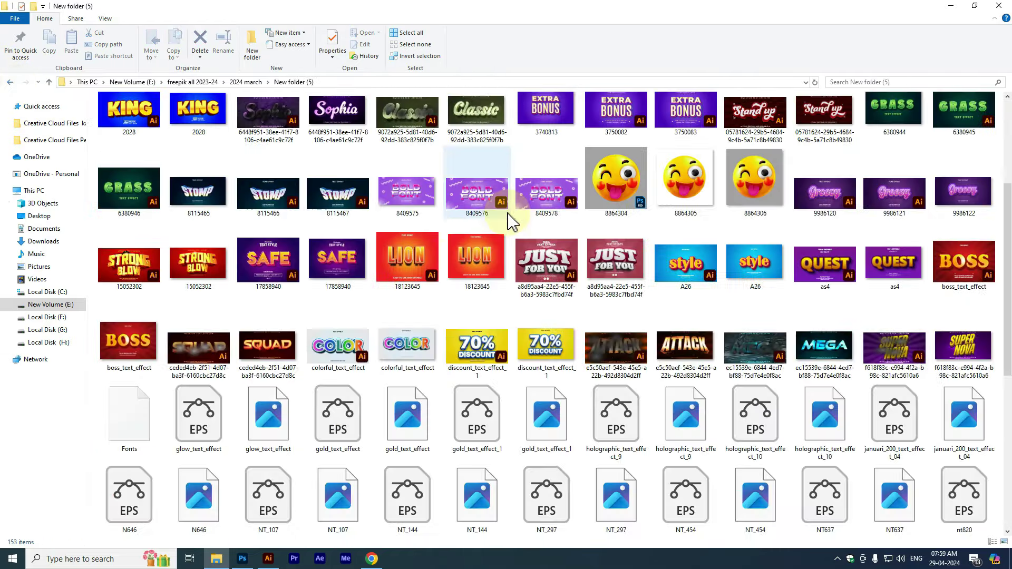
{"action": "scroll", "coordinate": [511, 220], "scroll_direction": "down", "scroll_amount": 5}
{"action": "left_click", "coordinate": [10, 82]}
- Scroll through New folder (4) and enter New folder (6) inside it
{"action": "double_click", "coordinate": [566, 168]}
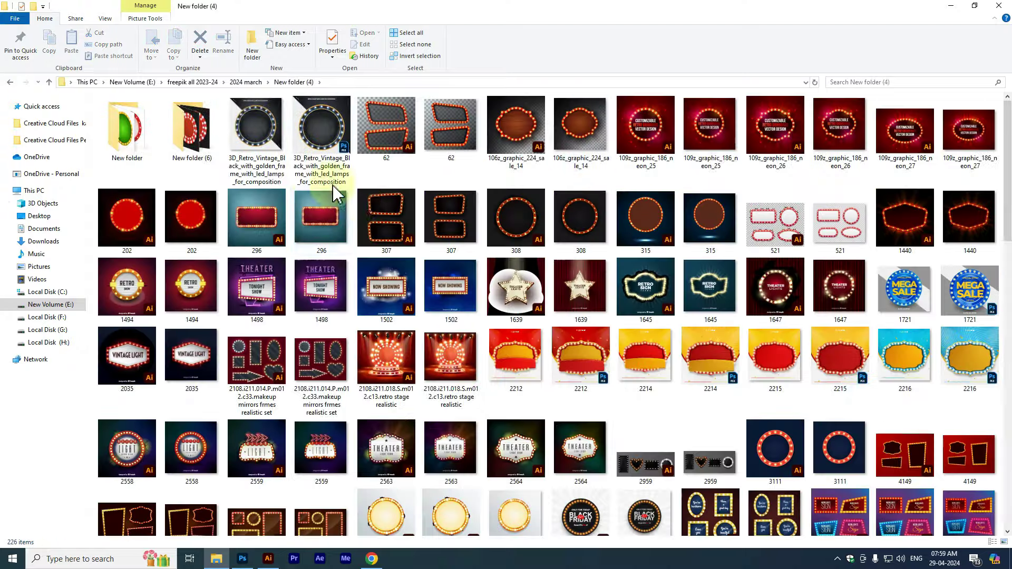
{"action": "scroll", "coordinate": [338, 190], "scroll_direction": "down", "scroll_amount": 5}
{"action": "scroll", "coordinate": [369, 211], "scroll_direction": "down", "scroll_amount": 3}
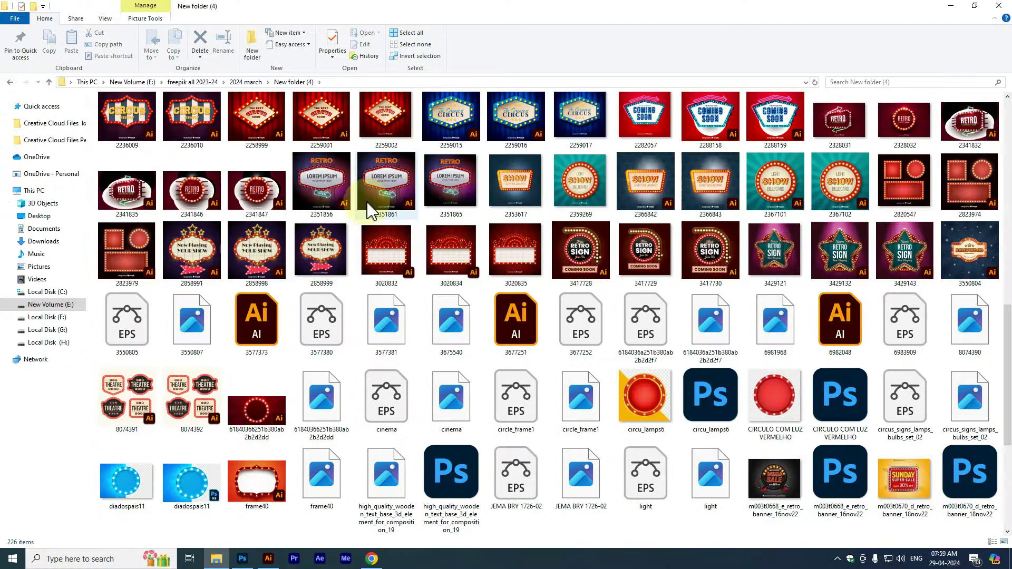
{"action": "scroll", "coordinate": [379, 222], "scroll_direction": "down", "scroll_amount": 5}
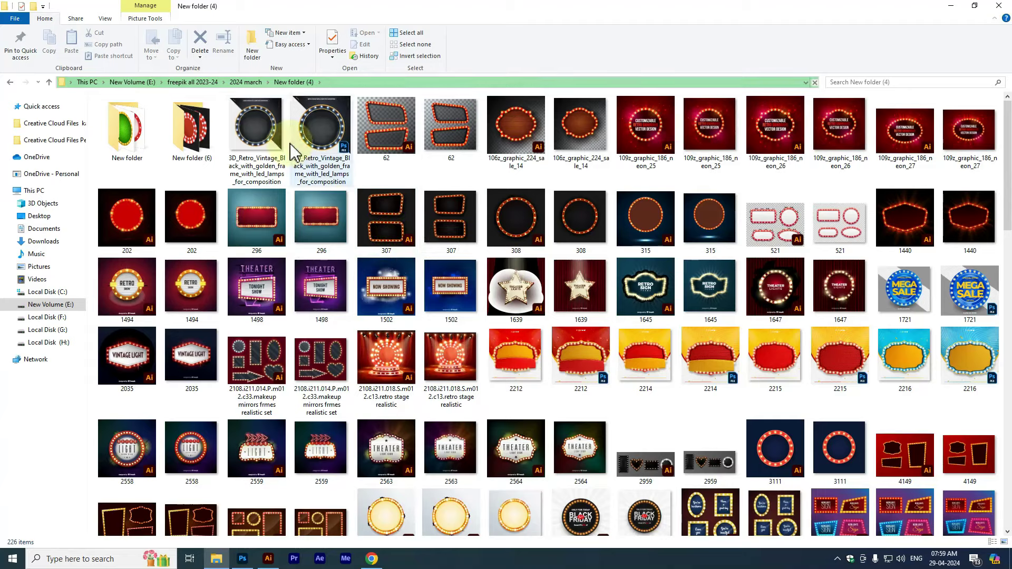
{"action": "double_click", "coordinate": [192, 126]}
- Peek into the plain New folder inside New folder (4), then return to 2024 march
{"action": "left_click", "coordinate": [10, 81]}
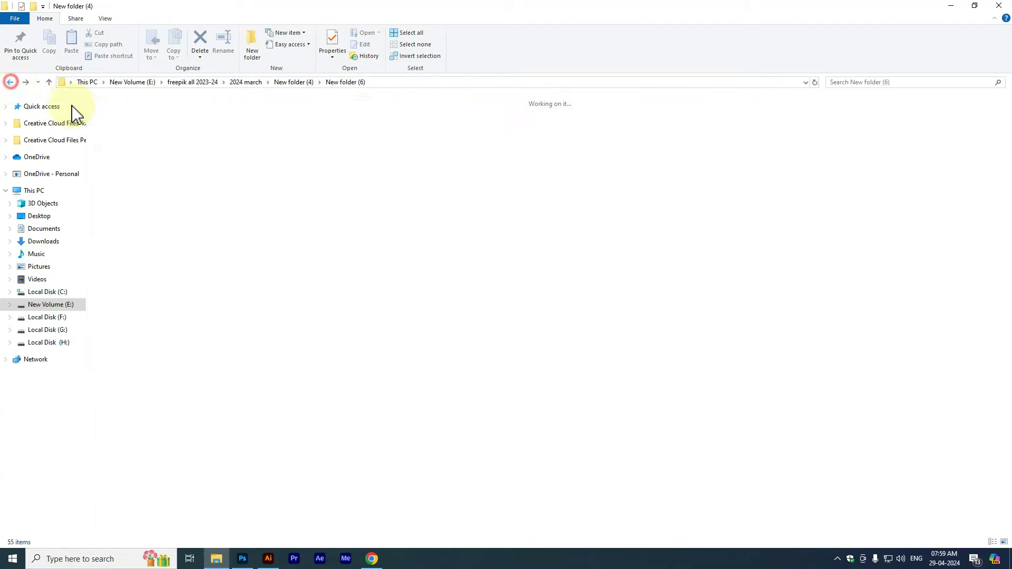
{"action": "double_click", "coordinate": [127, 127]}
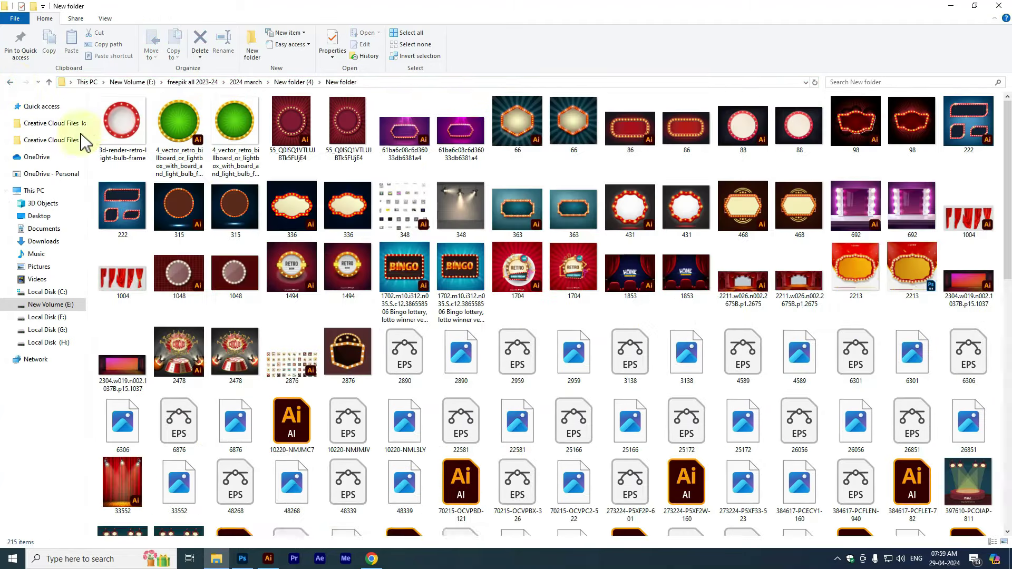
{"action": "left_click", "coordinate": [12, 82]}
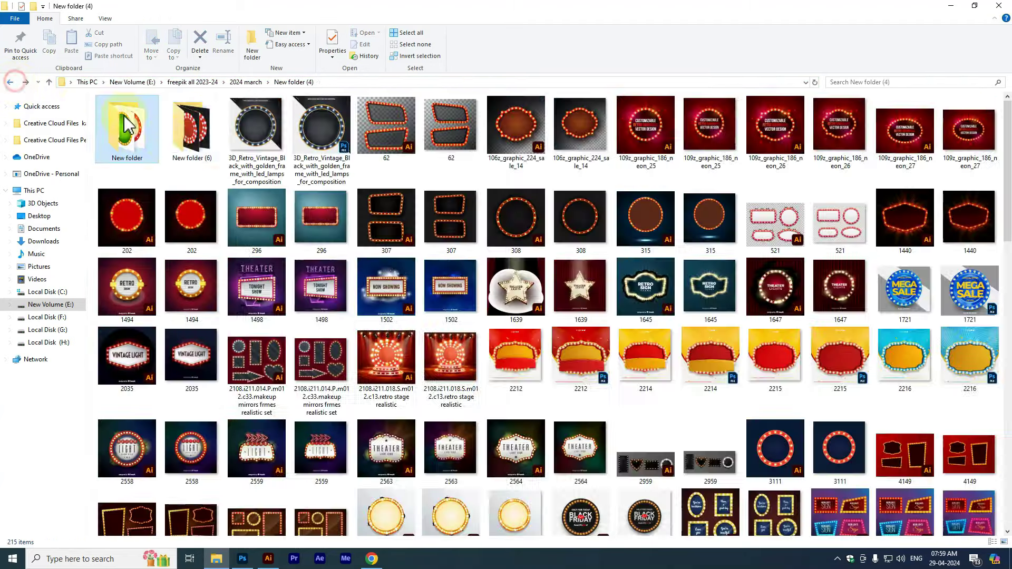
{"action": "left_click", "coordinate": [10, 82]}
- Browse the templates in New folder (3) and in the folder named New folder
{"action": "double_click", "coordinate": [503, 142]}
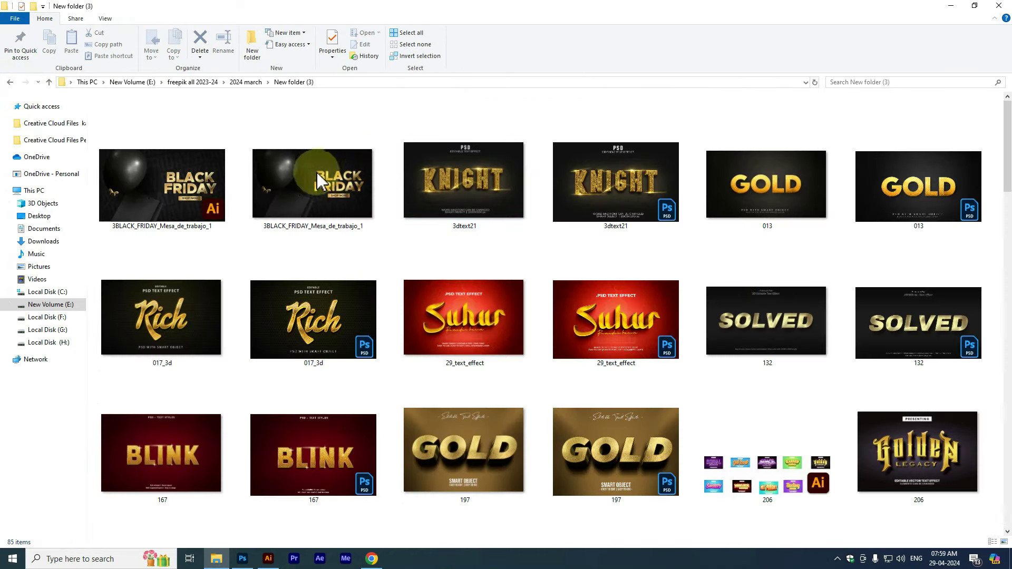
{"action": "scroll", "coordinate": [100, 152], "scroll_direction": "down", "scroll_amount": 10}
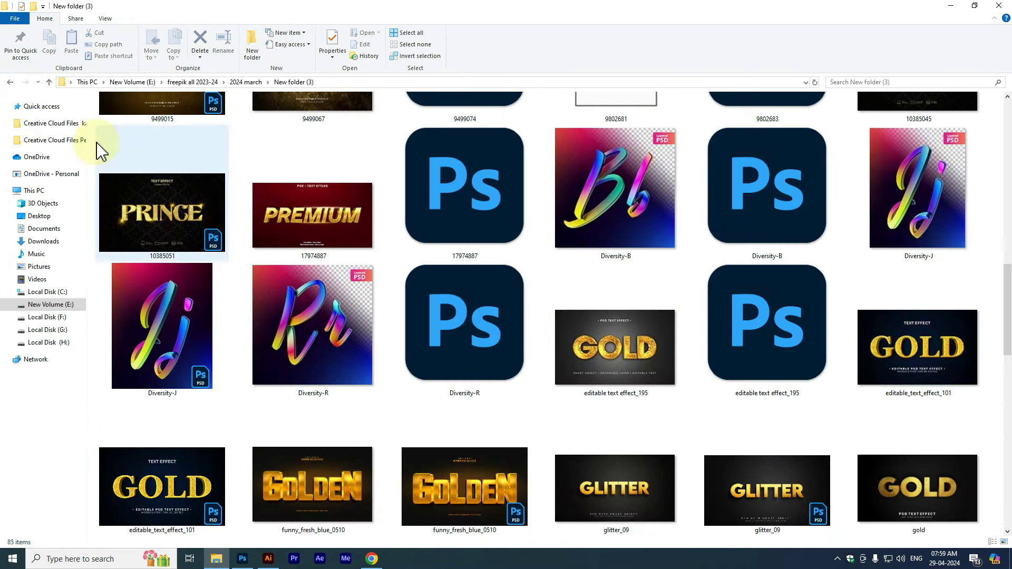
{"action": "scroll", "coordinate": [238, 195], "scroll_direction": "down", "scroll_amount": 5}
{"action": "left_click", "coordinate": [10, 81]}
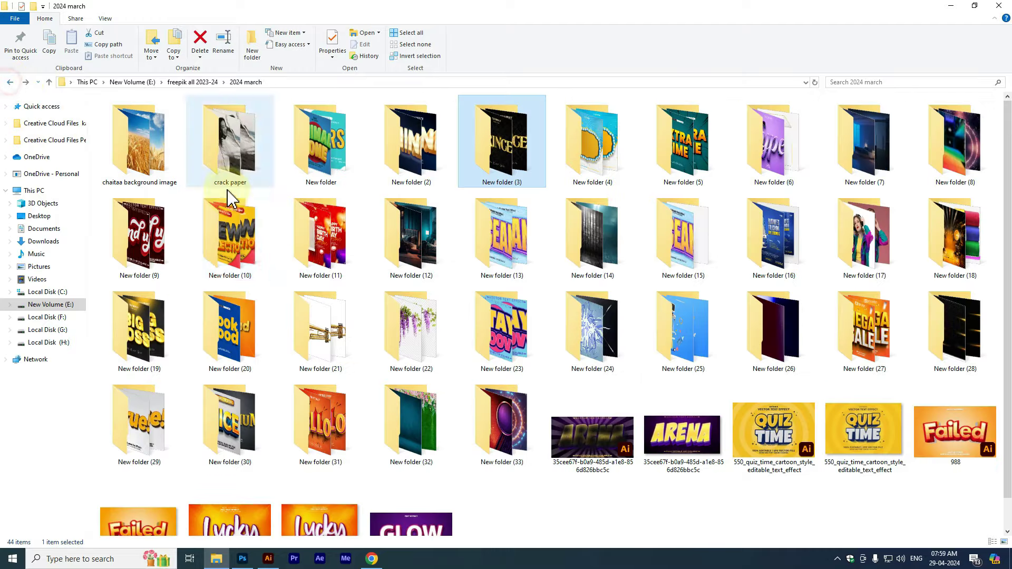
{"action": "left_click", "coordinate": [334, 172]}
{"action": "double_click", "coordinate": [334, 173]}
{"action": "scroll", "coordinate": [458, 217], "scroll_direction": "down", "scroll_amount": 10}
{"action": "scroll", "coordinate": [473, 215], "scroll_direction": "down", "scroll_amount": 2}
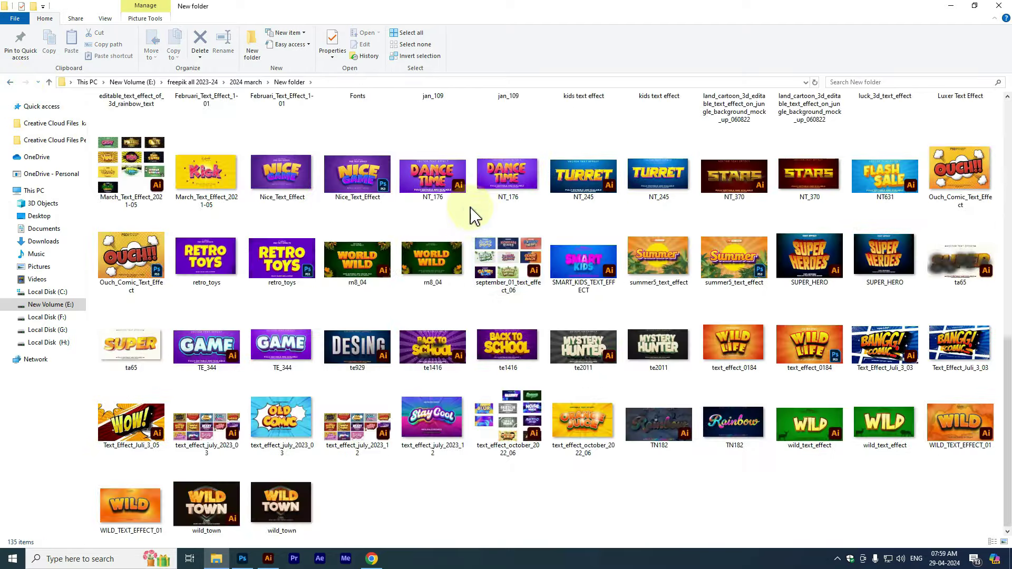
{"action": "left_click", "coordinate": [10, 82]}
- View the chaitaa background images, then the crack paper folder's torn-paper assets
{"action": "double_click", "coordinate": [132, 147]}
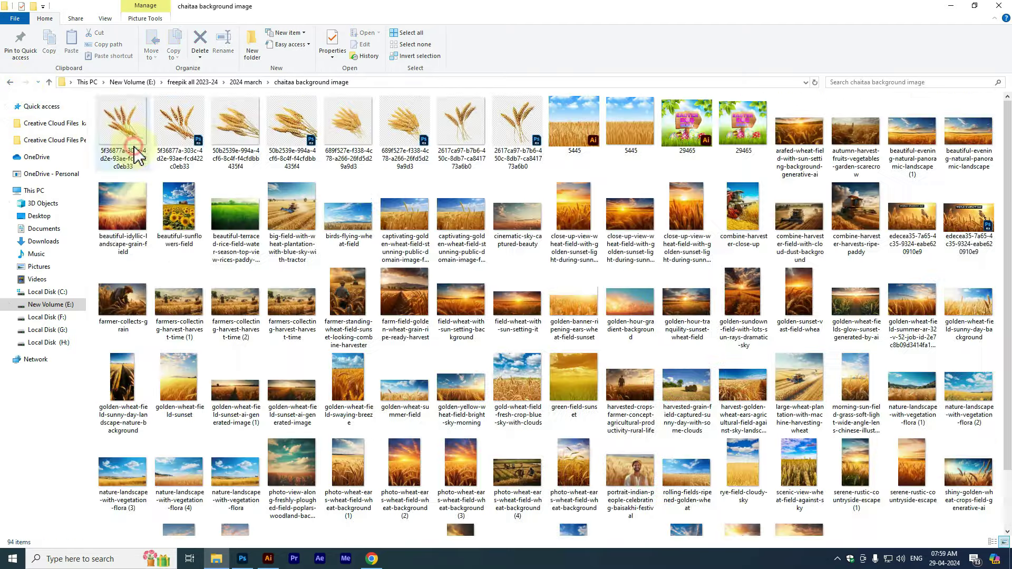
{"action": "scroll", "coordinate": [132, 153], "scroll_direction": "down", "scroll_amount": 2}
{"action": "left_click", "coordinate": [10, 81]}
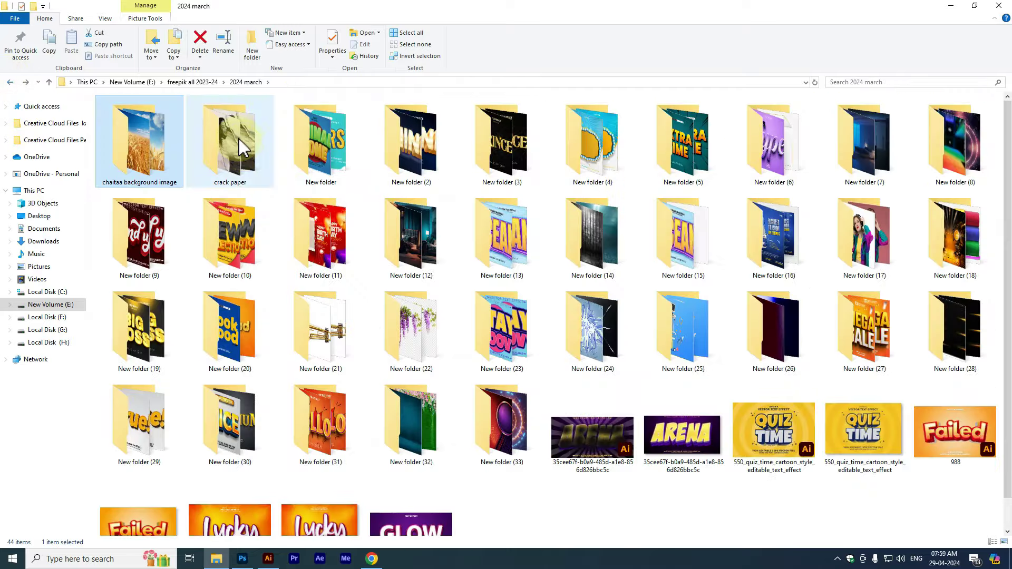
{"action": "double_click", "coordinate": [230, 153]}
{"action": "scroll", "coordinate": [518, 205], "scroll_direction": "down", "scroll_amount": 5}
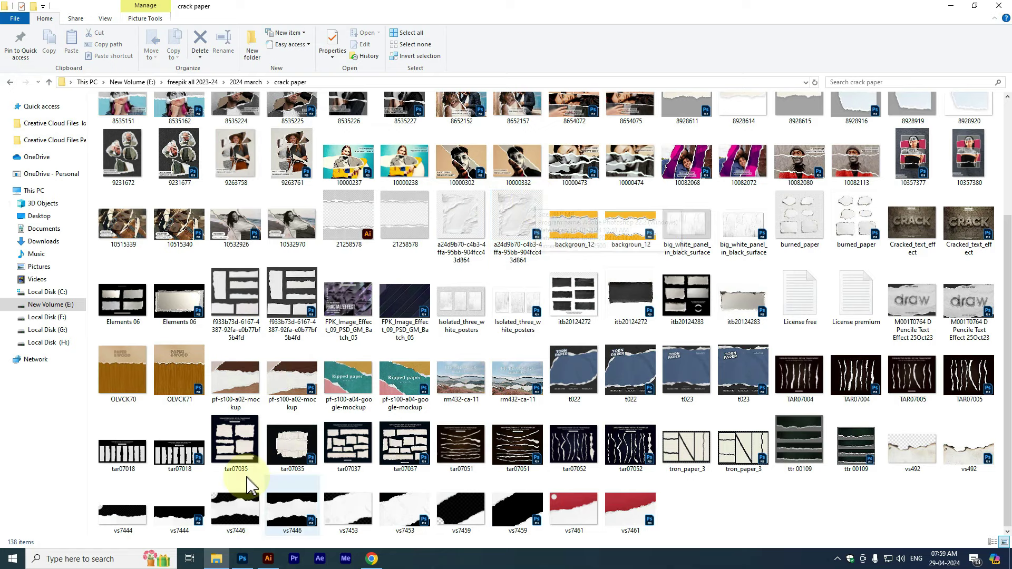
- Bring the vhgg.psd poster forward, shift Layer 11, and hide it to expose the layers
{"action": "left_click", "coordinate": [248, 561]}
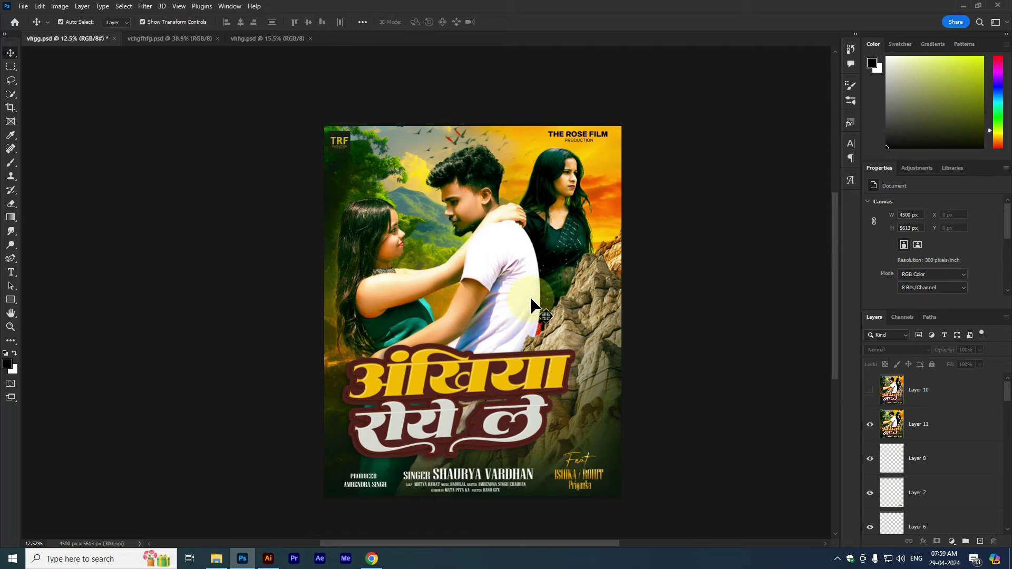
{"action": "scroll", "coordinate": [531, 304], "scroll_direction": "down", "scroll_amount": 3}
{"action": "scroll", "coordinate": [530, 305], "scroll_direction": "up", "scroll_amount": 2}
{"action": "scroll", "coordinate": [485, 244], "scroll_direction": "down", "scroll_amount": 3}
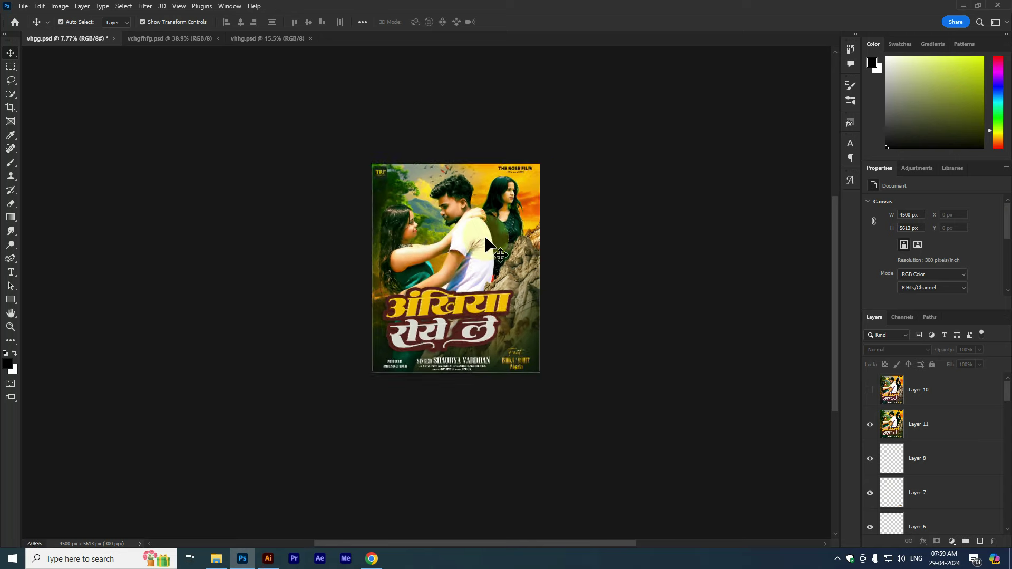
{"action": "scroll", "coordinate": [485, 244], "scroll_direction": "up", "scroll_amount": 3}
{"action": "scroll", "coordinate": [486, 244], "scroll_direction": "down", "scroll_amount": 2}
{"action": "scroll", "coordinate": [485, 245], "scroll_direction": "up", "scroll_amount": 2}
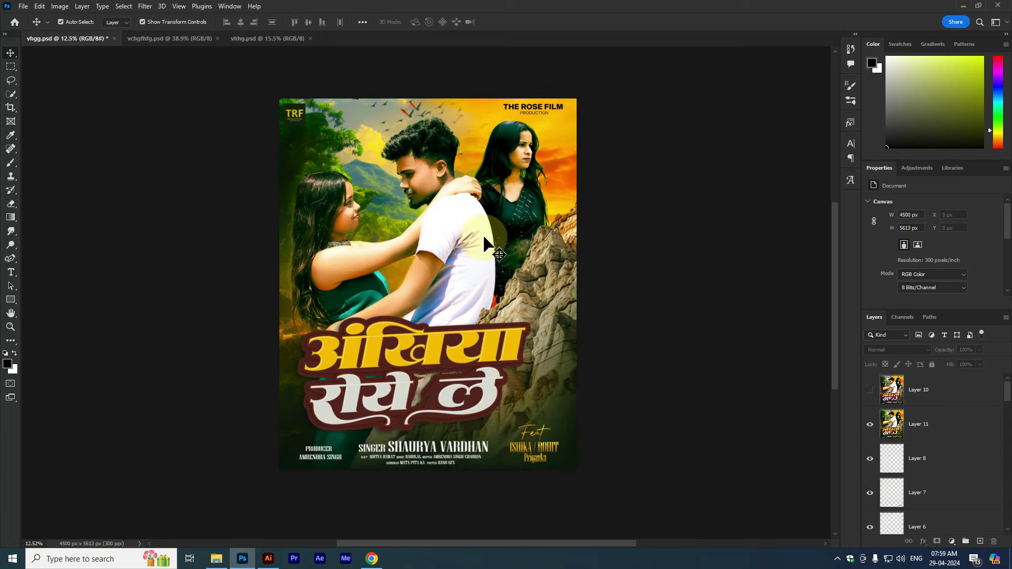
{"action": "mouse_move", "coordinate": [473, 178]}
{"action": "left_mouse_down"}
{"action": "mouse_move", "coordinate": [506, 183]}
{"action": "mouse_move", "coordinate": [259, 154]}
{"action": "left_mouse_up"}
{"action": "left_click", "coordinate": [447, 168]}
- Drag the couple photo, Hindi title, landscape and desert mountain layers out of position
{"action": "mouse_move", "coordinate": [327, 349]}
{"action": "left_mouse_down"}
{"action": "mouse_move", "coordinate": [290, 275]}
{"action": "mouse_move", "coordinate": [217, 272]}
{"action": "left_mouse_up"}
{"action": "mouse_move", "coordinate": [453, 161]}
{"action": "left_mouse_down"}
{"action": "mouse_move", "coordinate": [728, 162]}
{"action": "mouse_move", "coordinate": [475, 163]}
{"action": "left_mouse_up"}
{"action": "left_click_drag", "start_coordinate": [477, 221], "coordinate": [517, 221]}
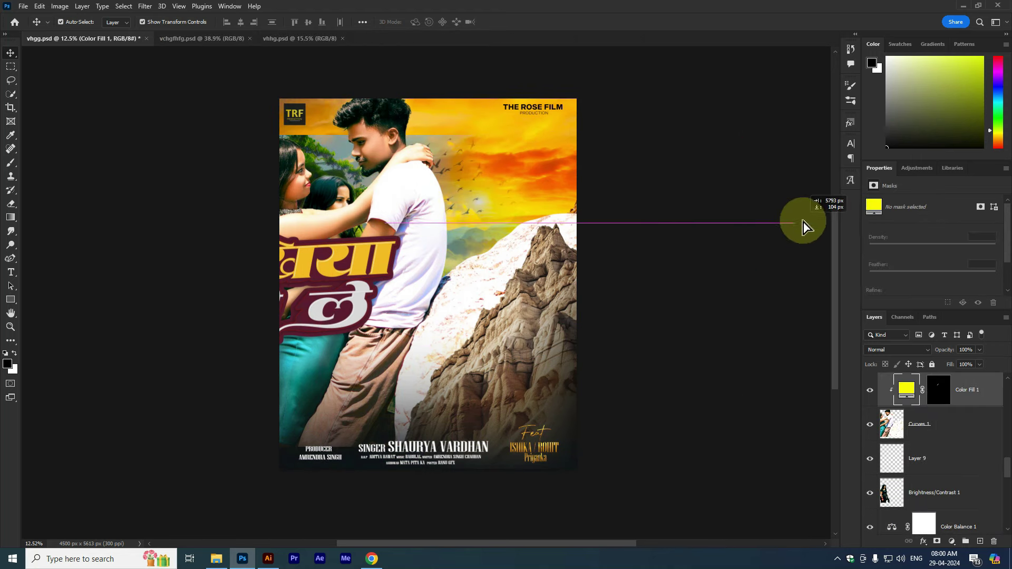
{"action": "mouse_move", "coordinate": [528, 272]}
{"action": "left_mouse_down"}
{"action": "mouse_move", "coordinate": [538, 290]}
{"action": "mouse_move", "coordinate": [79, 296]}
{"action": "left_mouse_up"}
{"action": "left_click", "coordinate": [465, 290]}
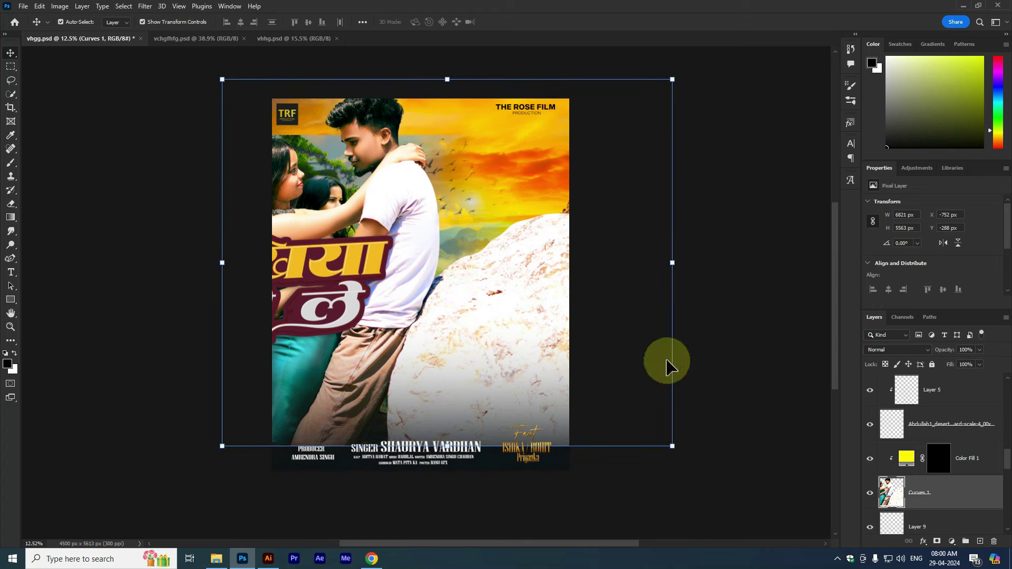
- Move the couple photo off the poster and cancel the accidental singer-credit transform
{"action": "left_click_drag", "start_coordinate": [418, 229], "coordinate": [712, 472]}
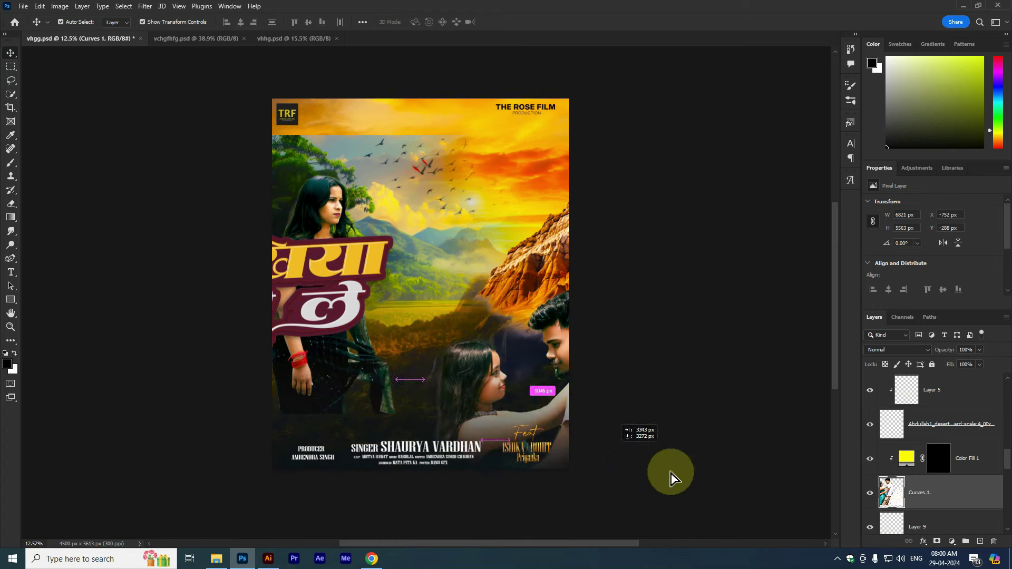
{"action": "left_click", "coordinate": [422, 466]}
{"action": "key", "text": "ctrl+t"}
{"action": "left_click_drag", "start_coordinate": [418, 454], "coordinate": [422, 333]}
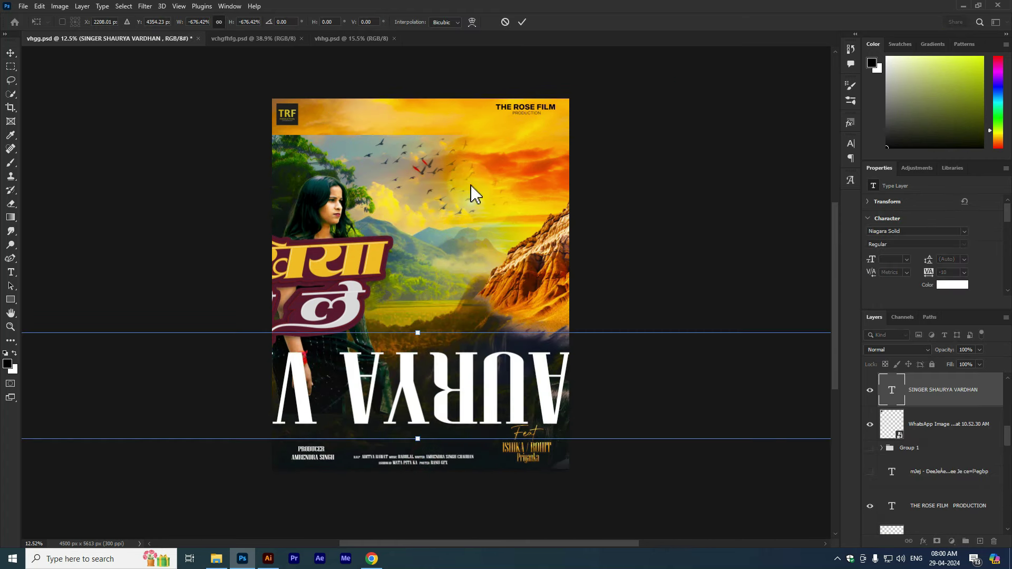
{"action": "left_click", "coordinate": [506, 24]}
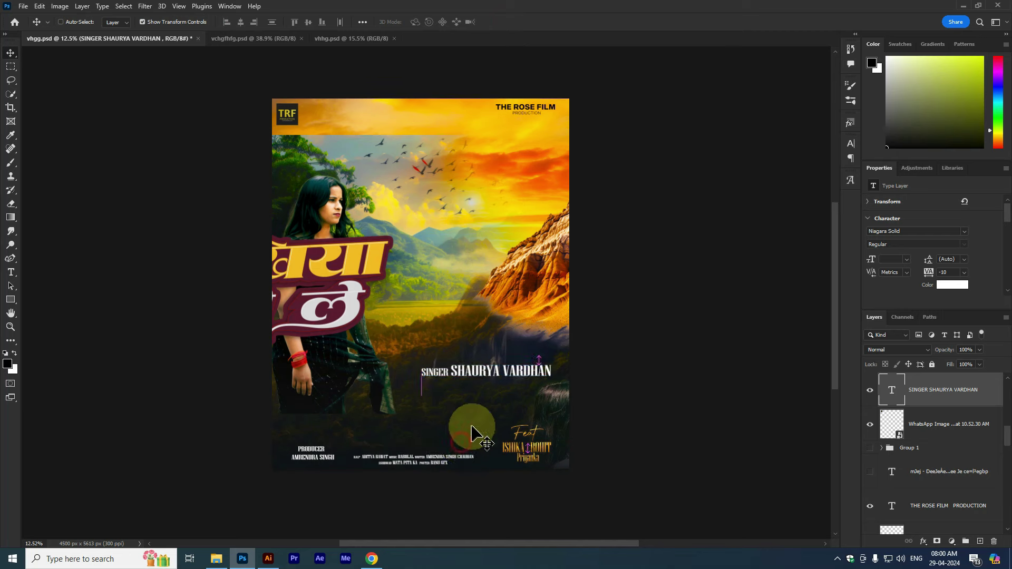
- Move the mountains landscape back across the poster and deselect, restoring the finished layout
{"action": "left_click", "coordinate": [441, 459], "text": "ctrl"}
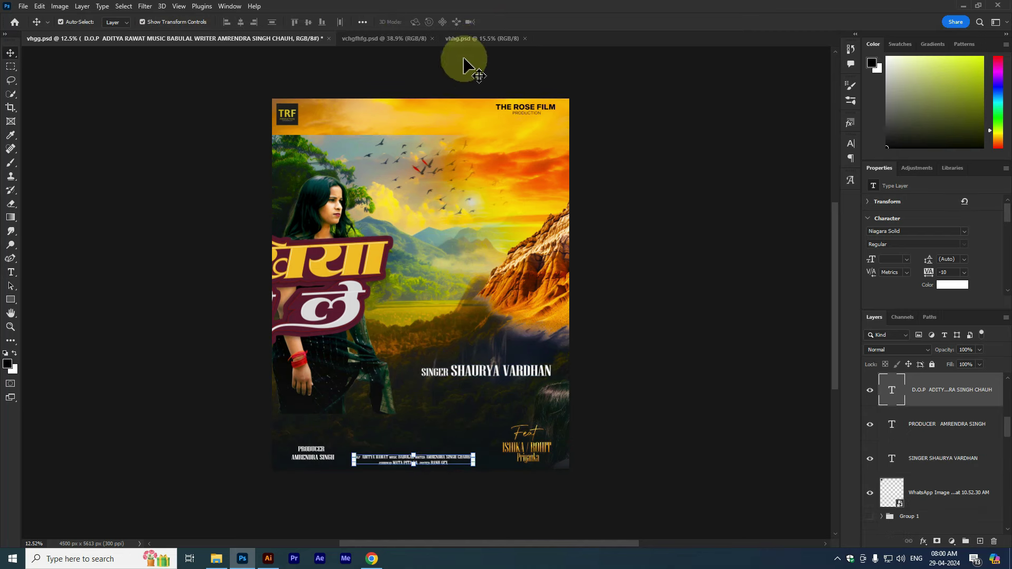
{"action": "left_click_drag", "start_coordinate": [453, 163], "coordinate": [256, 256]}
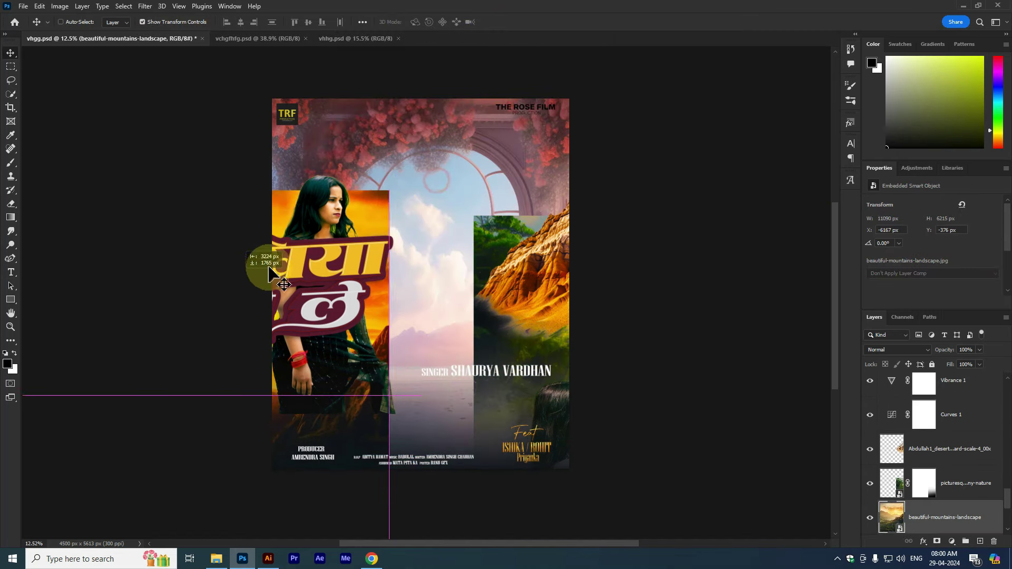
{"action": "left_click", "coordinate": [464, 195]}
{"action": "left_click_drag", "start_coordinate": [464, 194], "coordinate": [583, 178]}
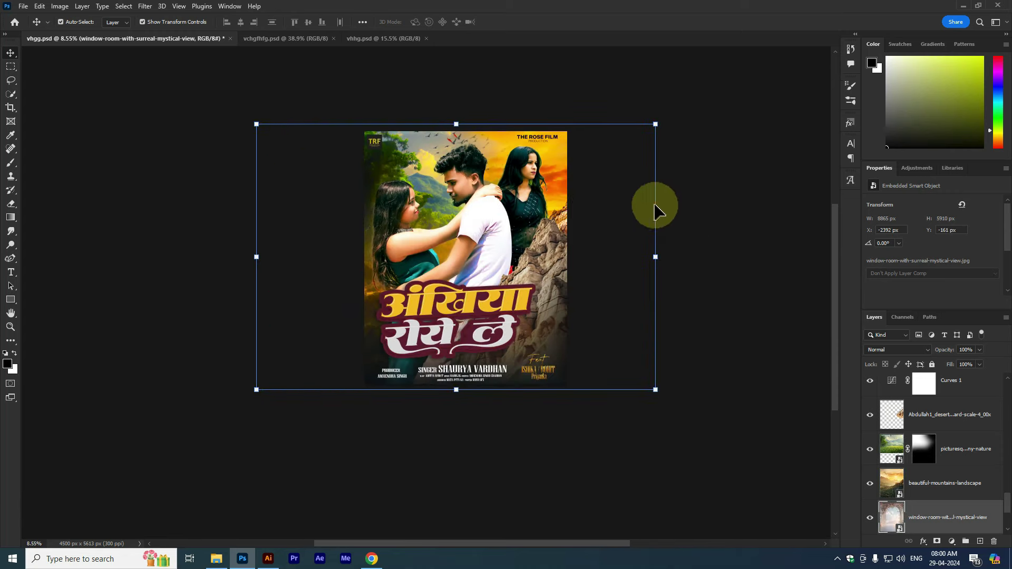
{"action": "left_click", "coordinate": [703, 206], "text": "ctrl"}
{"action": "scroll", "coordinate": [491, 232], "scroll_direction": "down", "scroll_amount": 2}
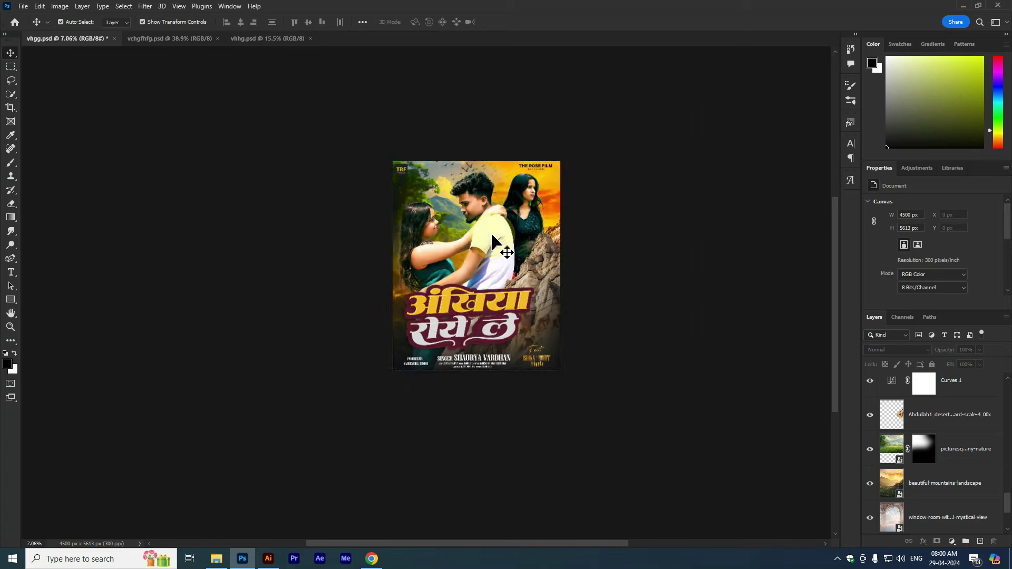
{"action": "scroll", "coordinate": [493, 218], "scroll_direction": "up", "scroll_amount": 2}
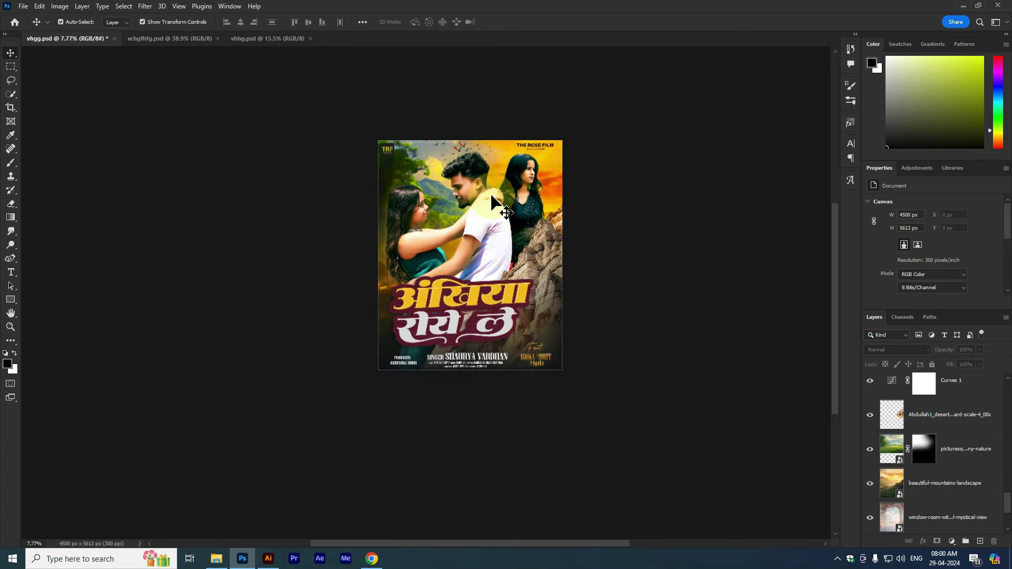
- On the widescreen poster, undo the title move and drag the couple photo into vhhg.psd
{"action": "left_click", "coordinate": [187, 39]}
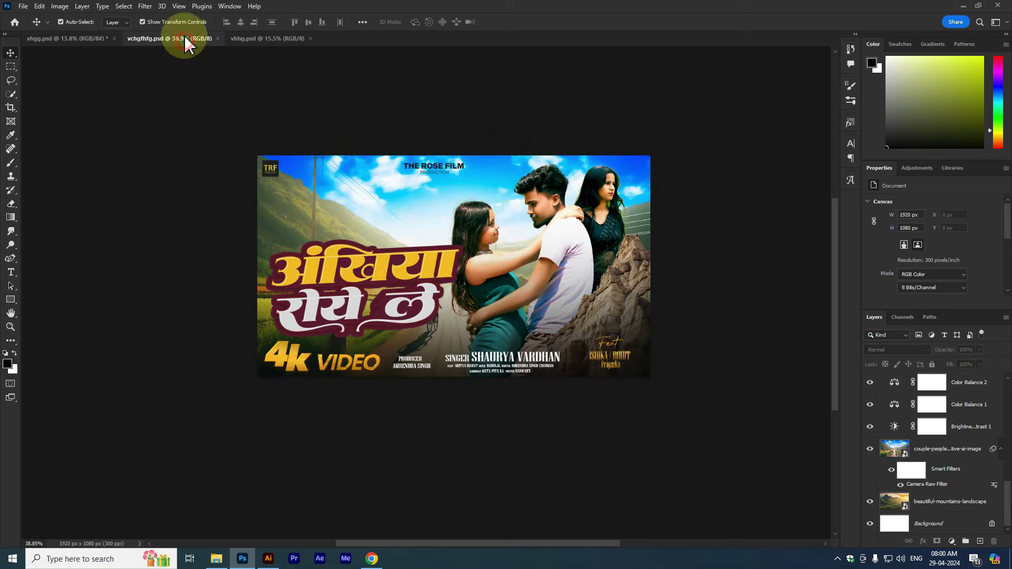
{"action": "scroll", "coordinate": [527, 222], "scroll_direction": "down", "scroll_amount": 3}
{"action": "scroll", "coordinate": [576, 202], "scroll_direction": "up", "scroll_amount": 4}
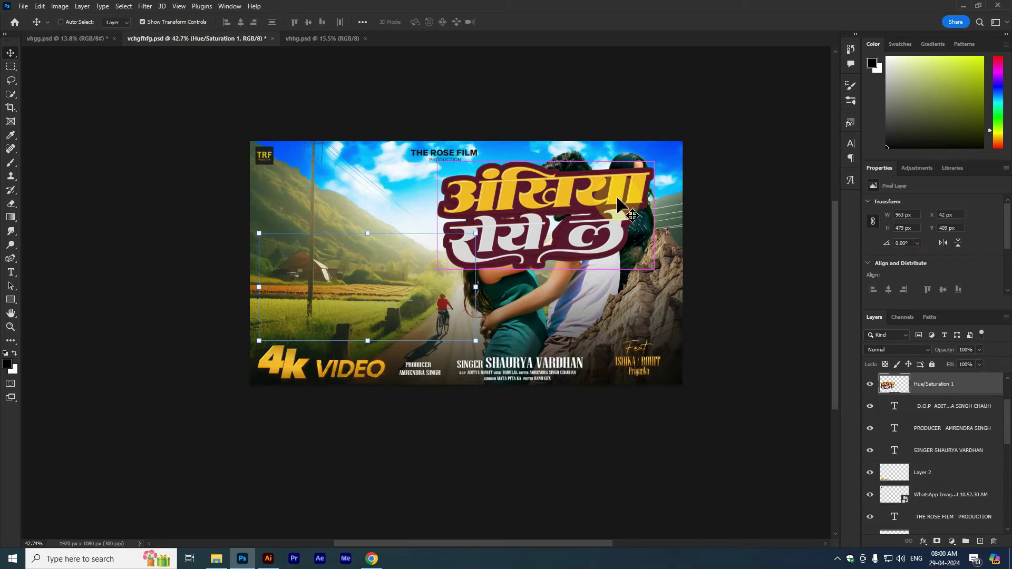
{"action": "key", "text": "ctrl+z"}
{"action": "left_click", "coordinate": [624, 195], "text": "ctrl"}
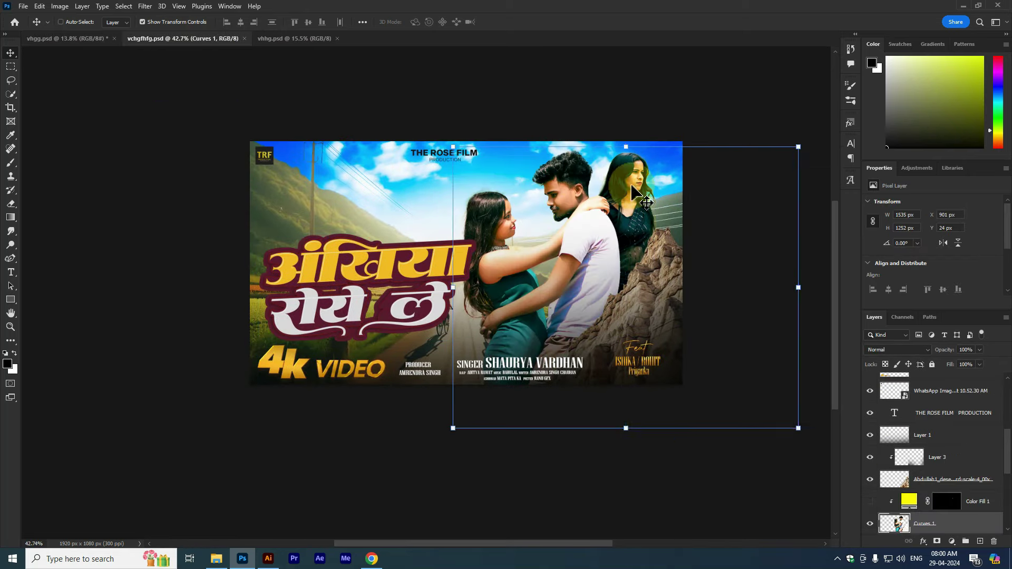
{"action": "mouse_move", "coordinate": [633, 192]}
{"action": "left_mouse_down"}
{"action": "mouse_move", "coordinate": [514, 274]}
{"action": "mouse_move", "coordinate": [357, 55]}
{"action": "left_mouse_up"}
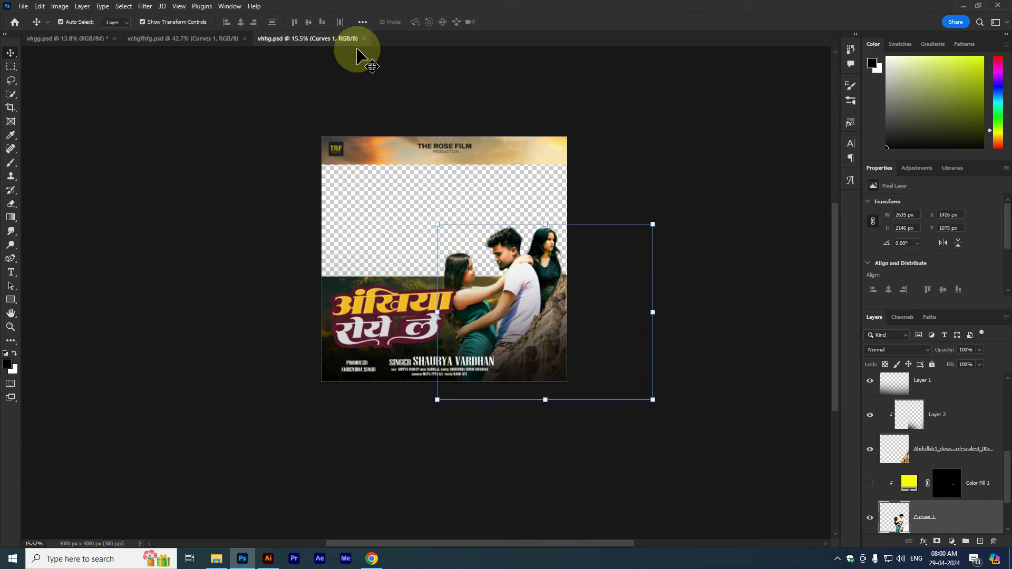